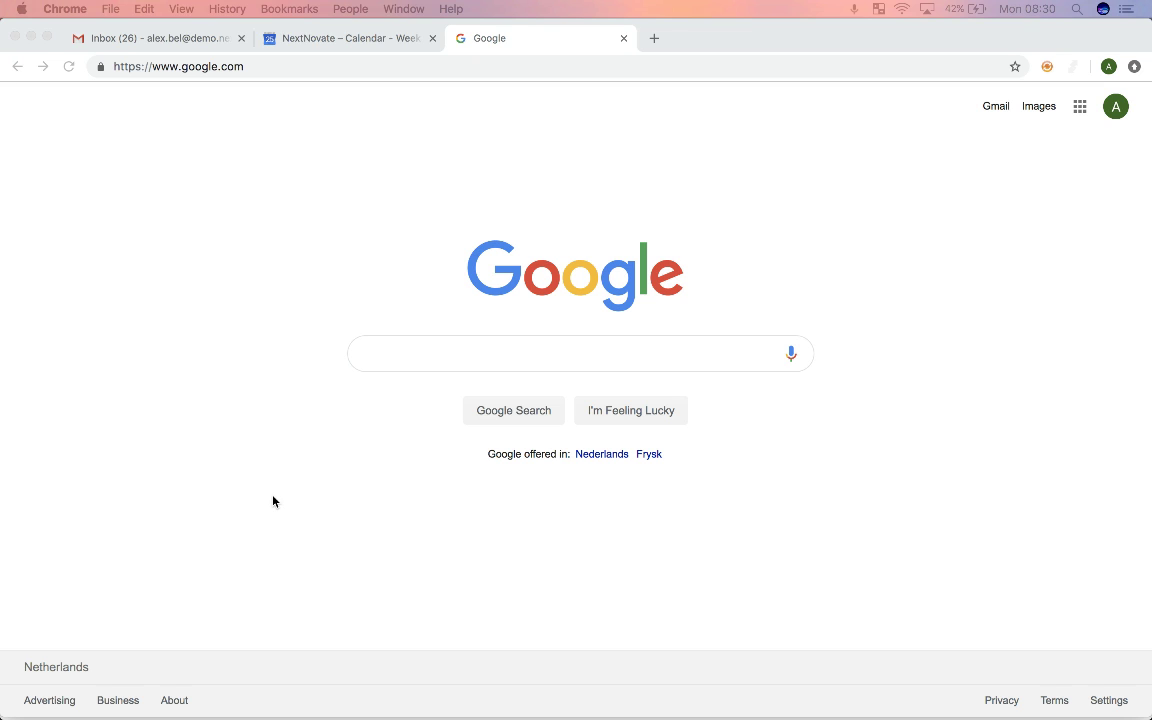
Step: Go to classroom.google.com and join the G Suite IT class using its class code
left_click(268, 67)
type("class")
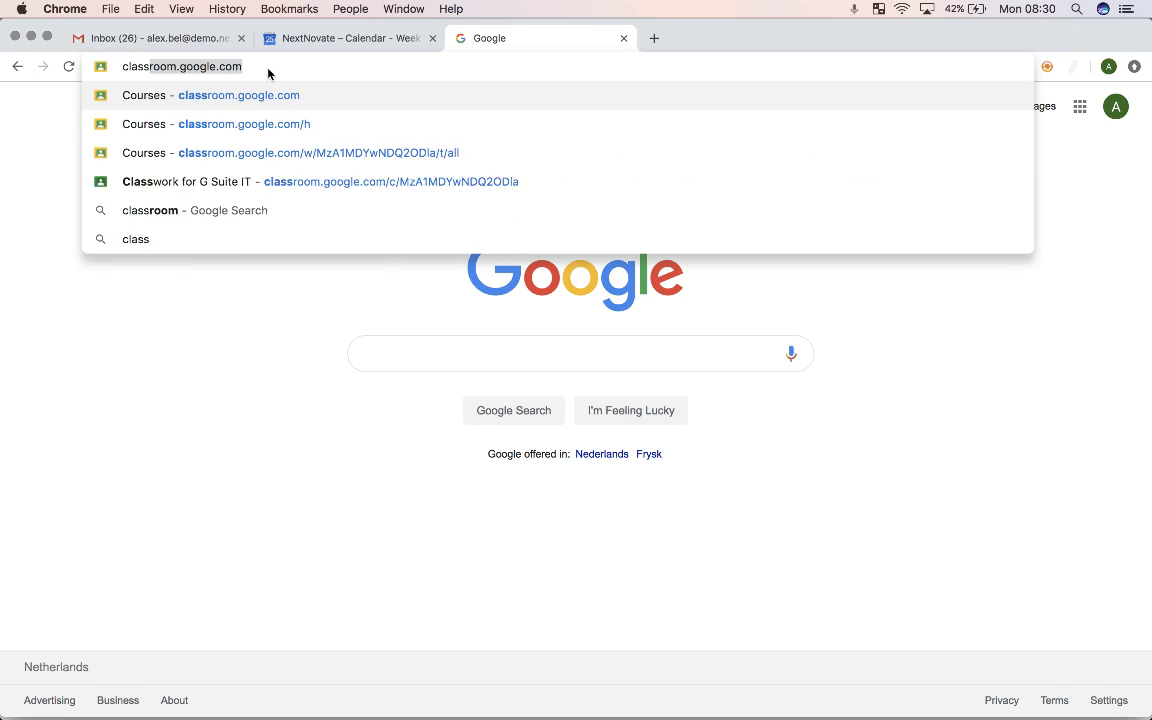
type("room.google.com")
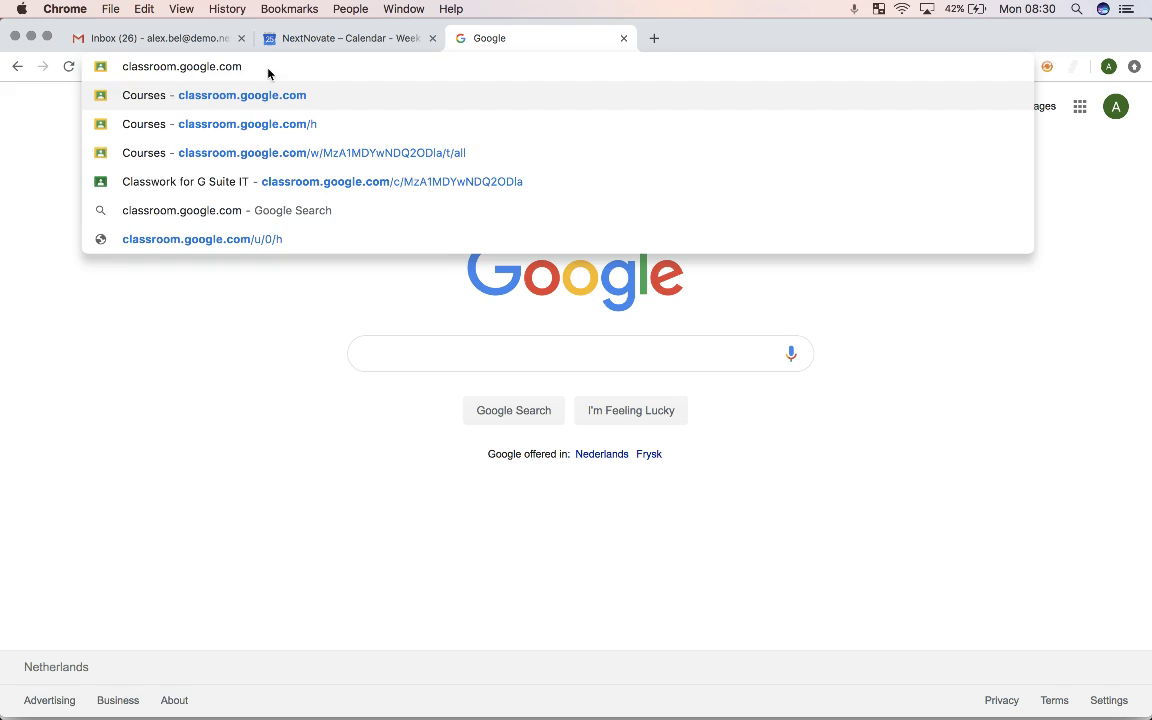
key("Return")
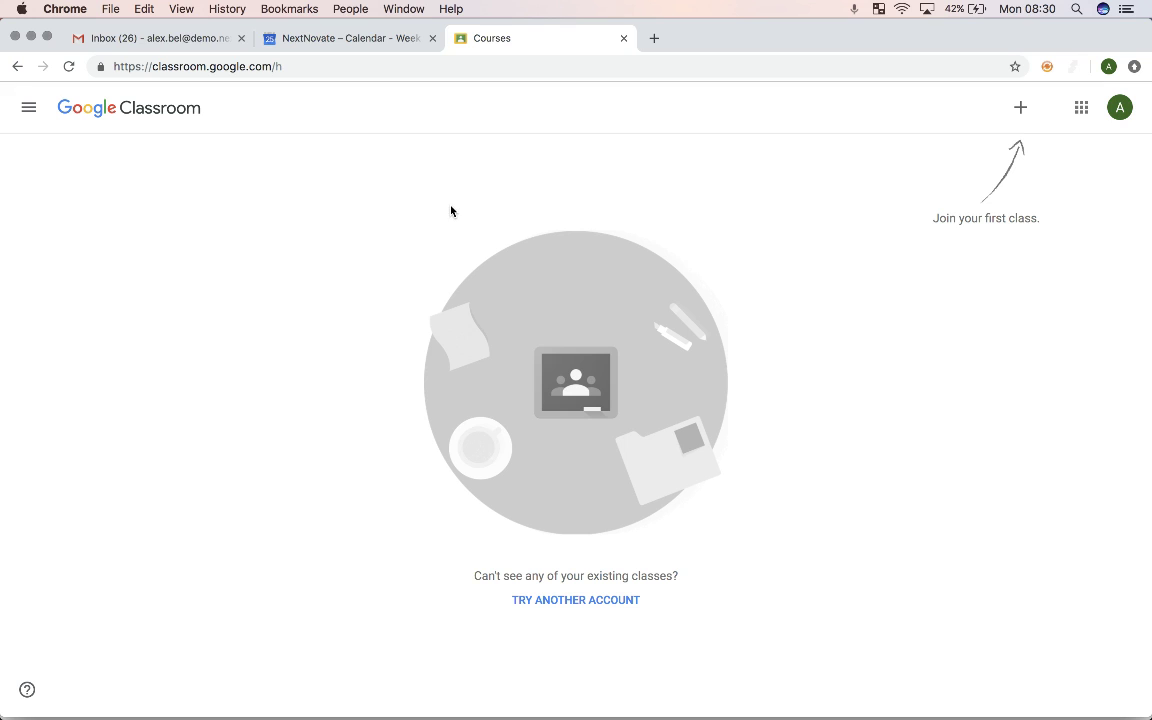
left_click(1020, 108)
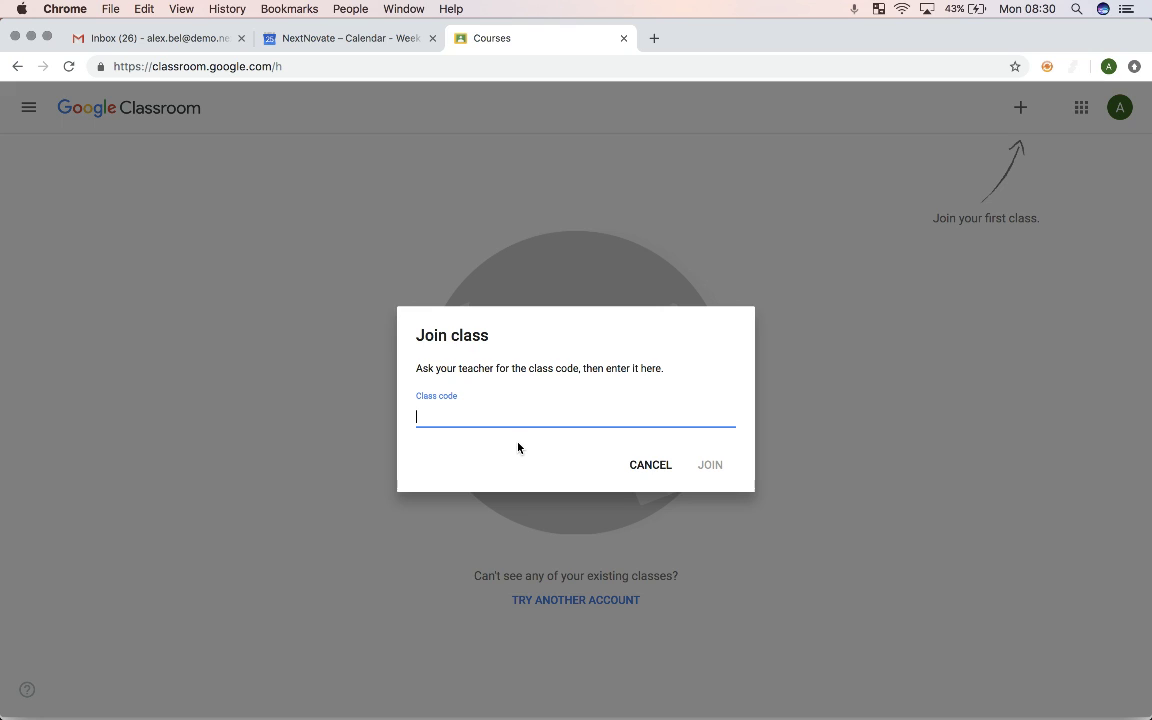
left_click(711, 466)
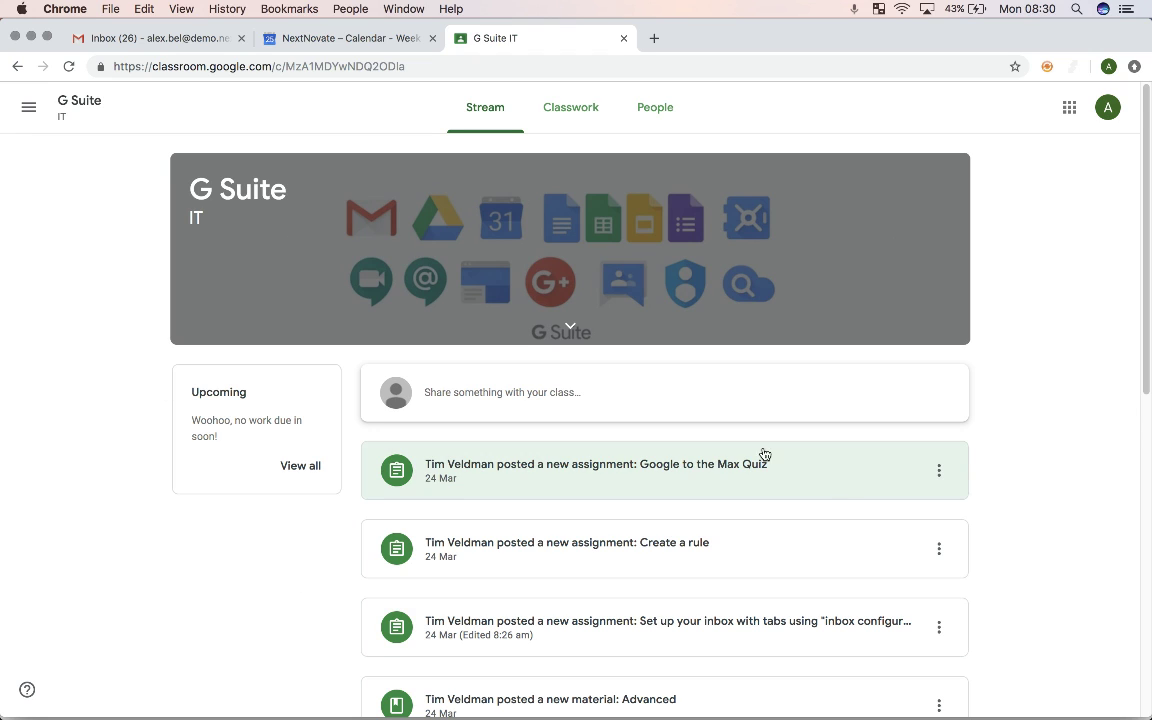
left_click(43, 122)
left_click(69, 116)
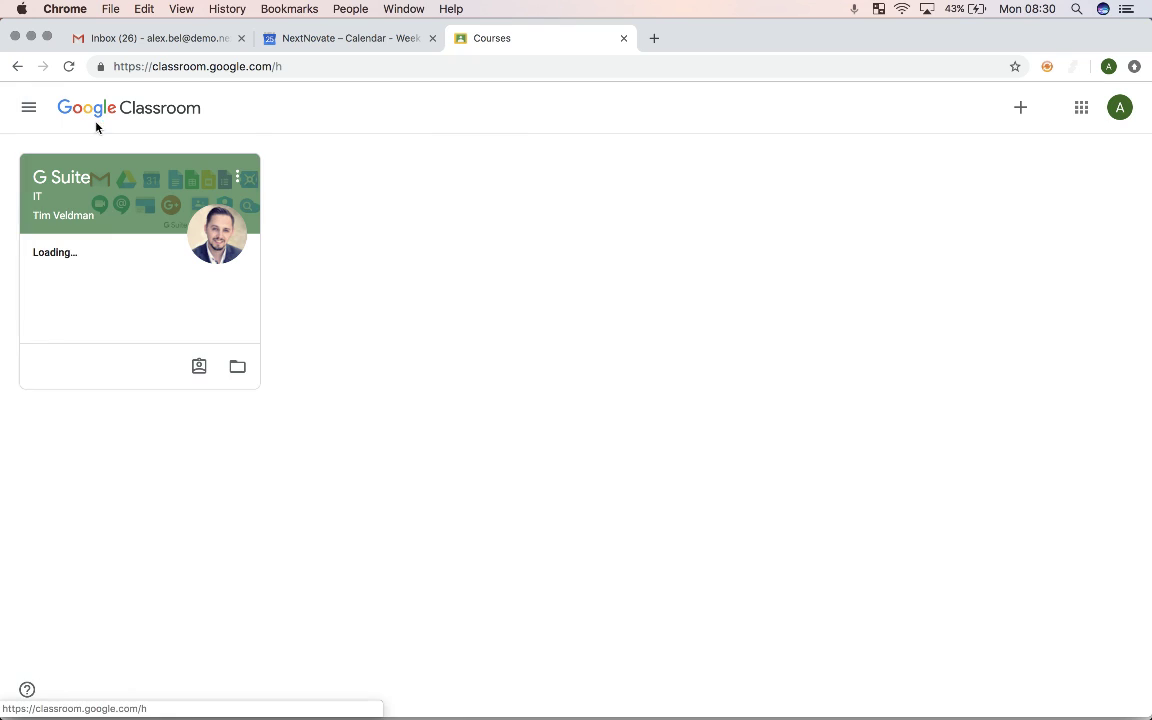
left_click(99, 181)
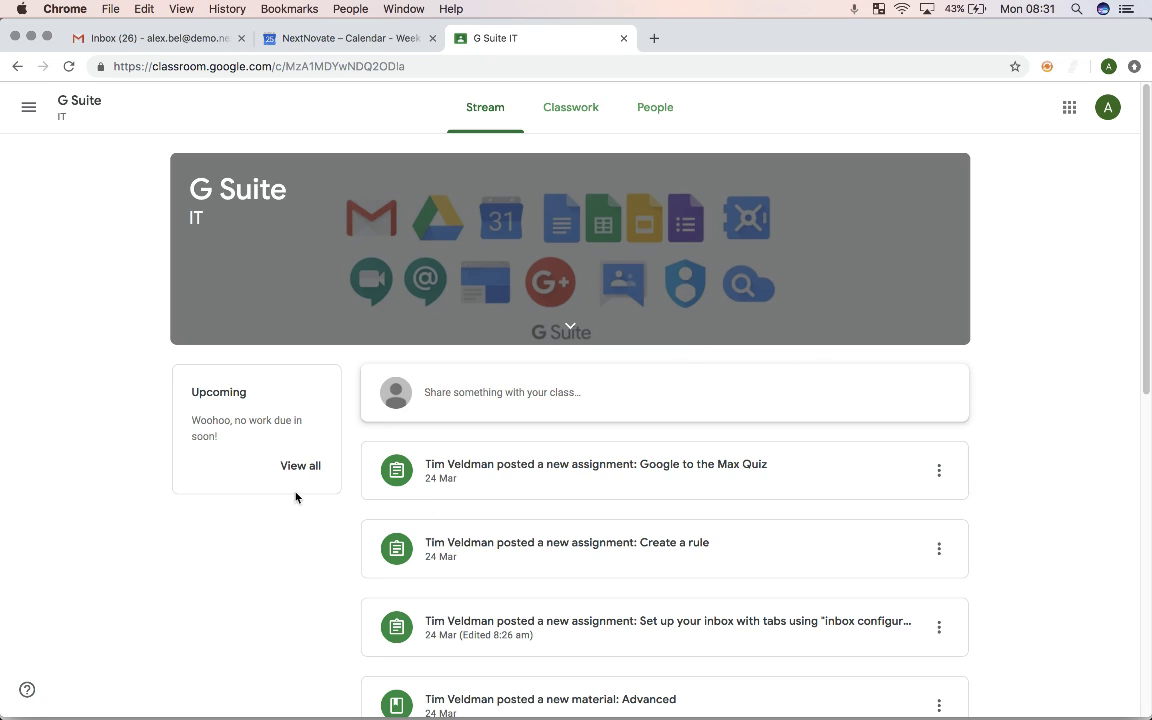
scroll(712, 450, "down", 2)
scroll(715, 453, "down", 9)
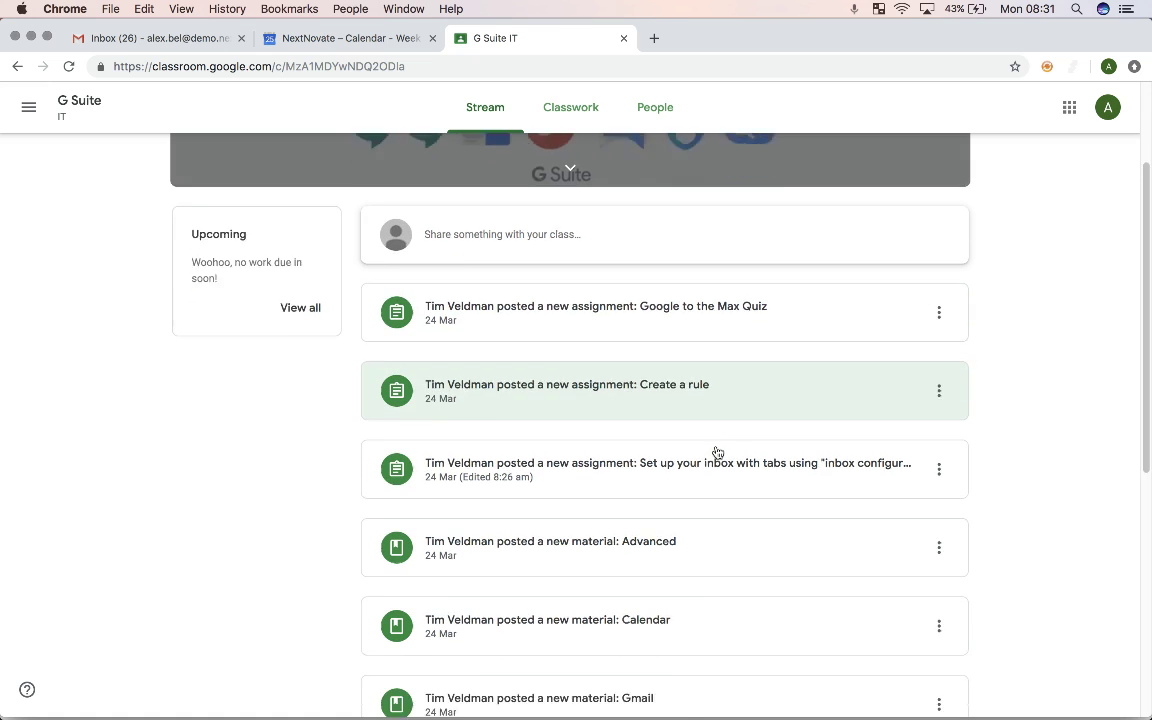
scroll(695, 487, "up", 12)
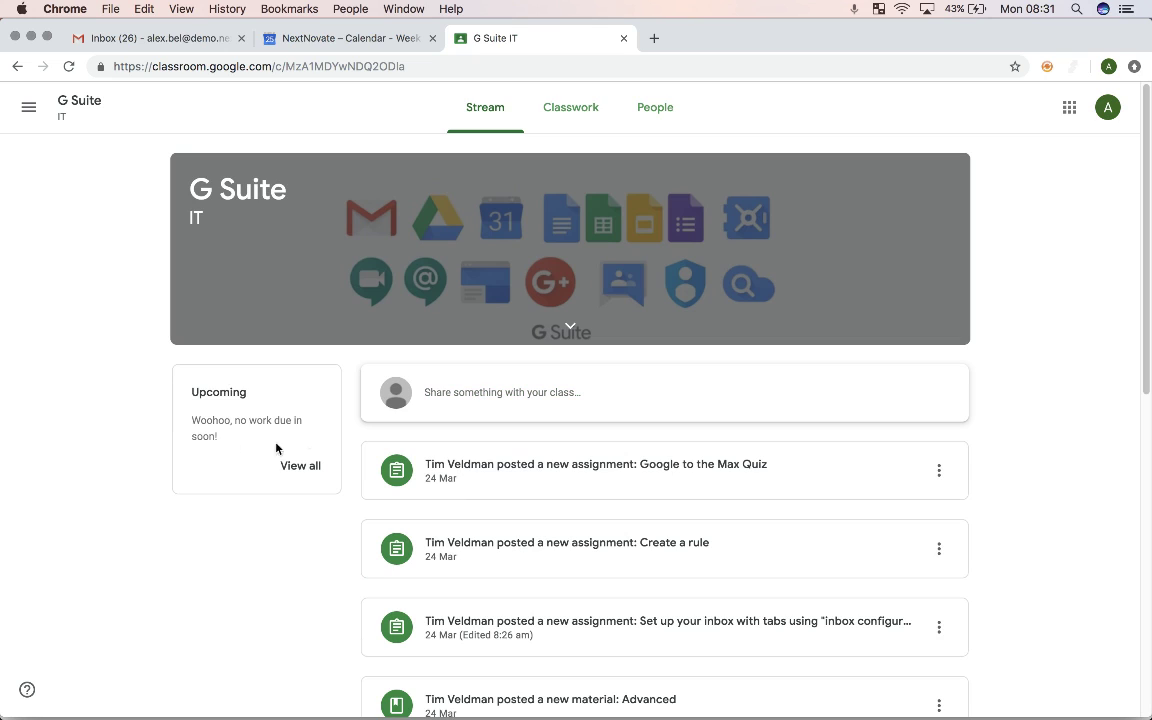
left_click(302, 465)
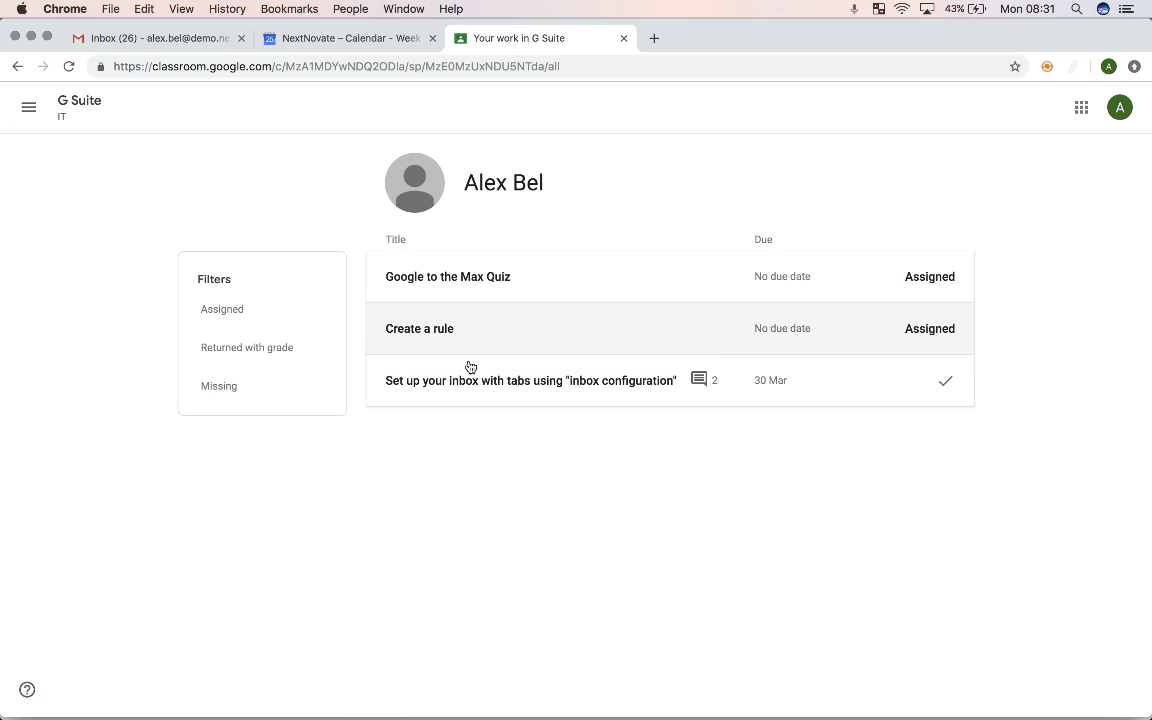
left_click(17, 66)
Step: Switch to the G Suite IT Classwork tab and scroll through its listing
left_click(561, 112)
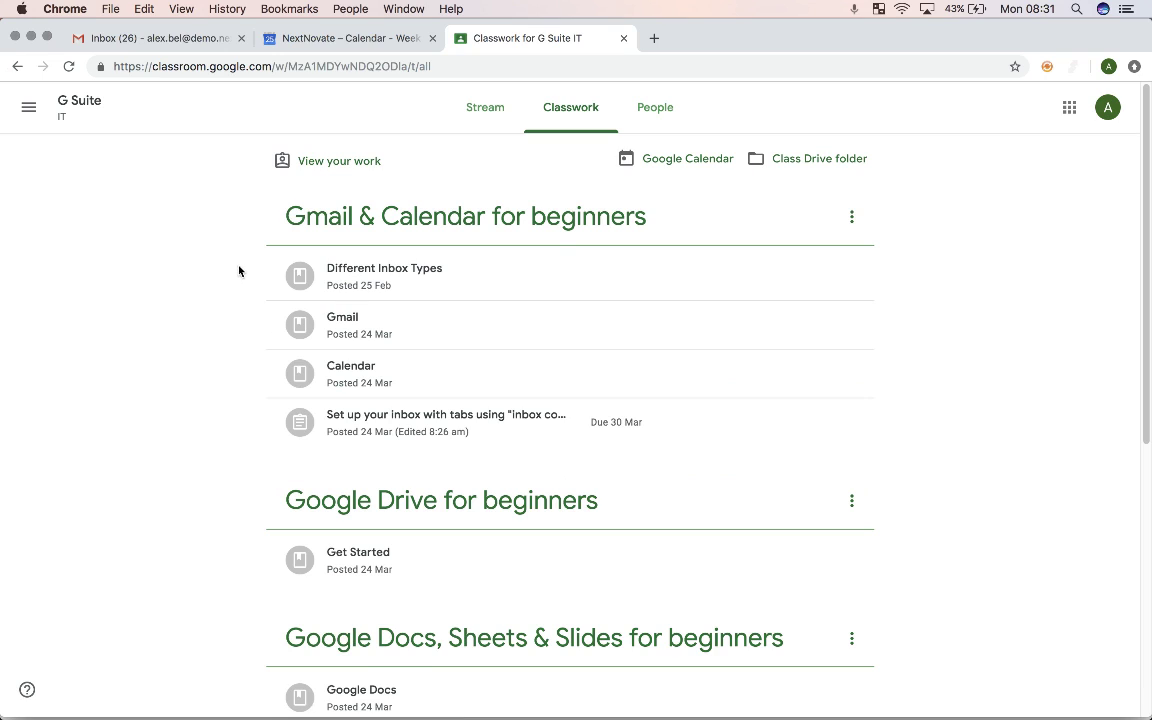
scroll(240, 258, "down", 1)
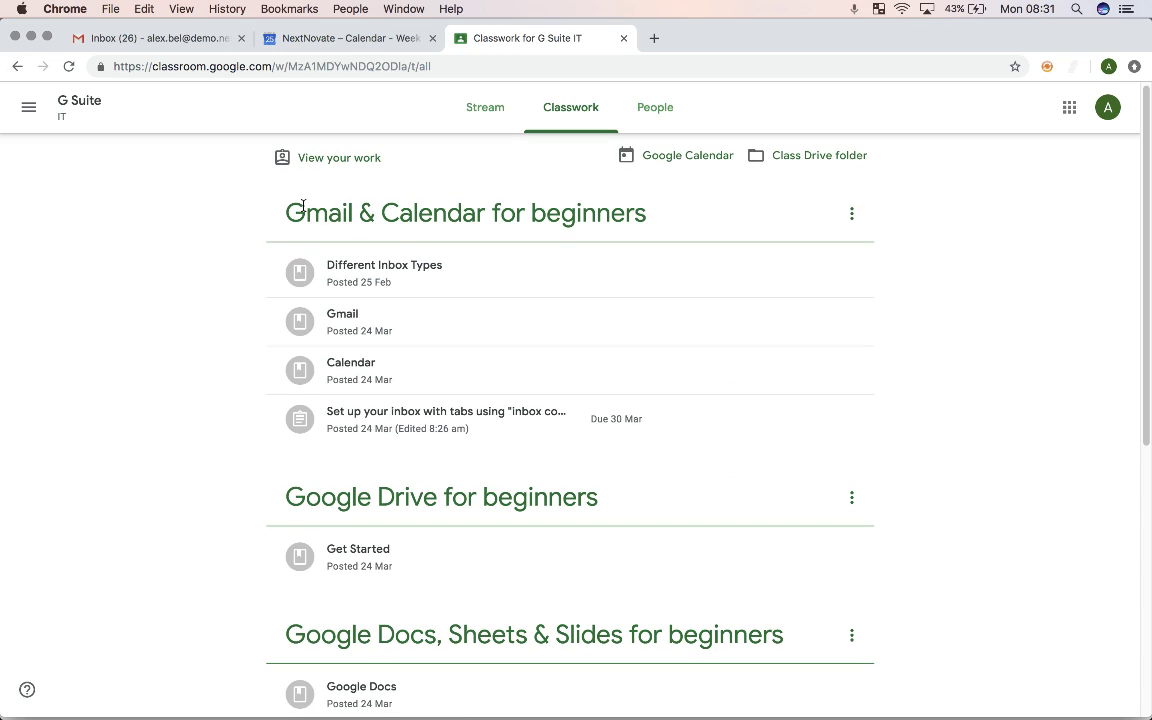
scroll(216, 327, "down", 3)
scroll(265, 398, "down", 3)
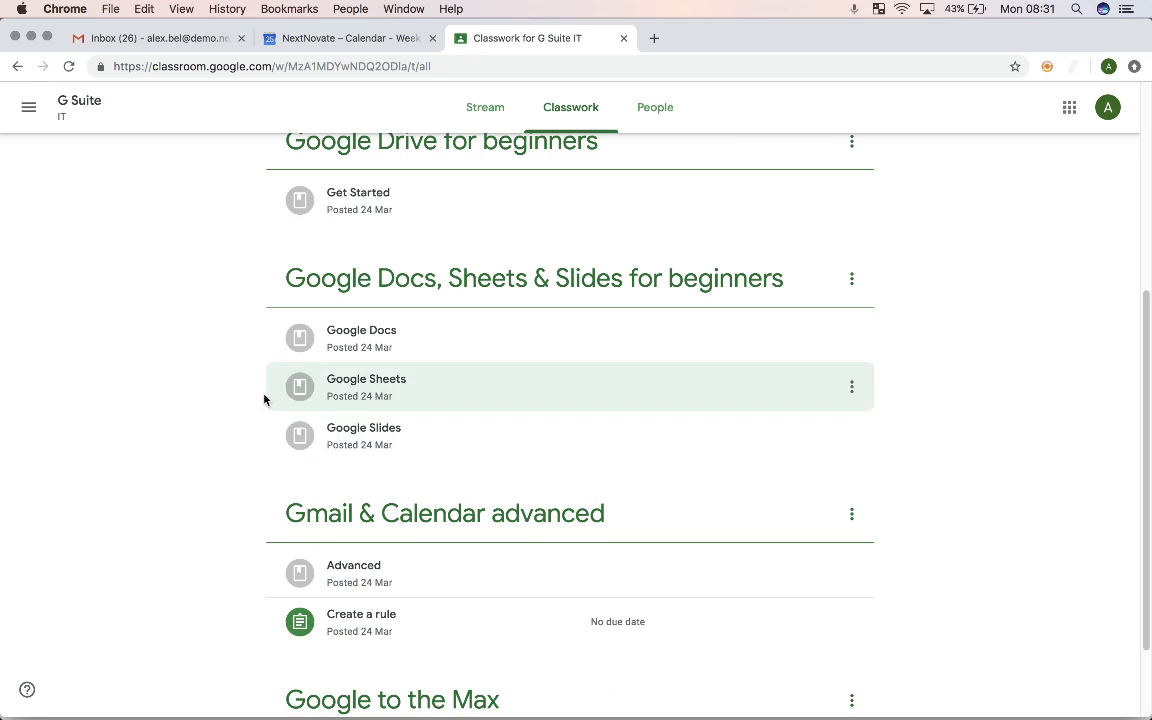
scroll(262, 400, "up", 6)
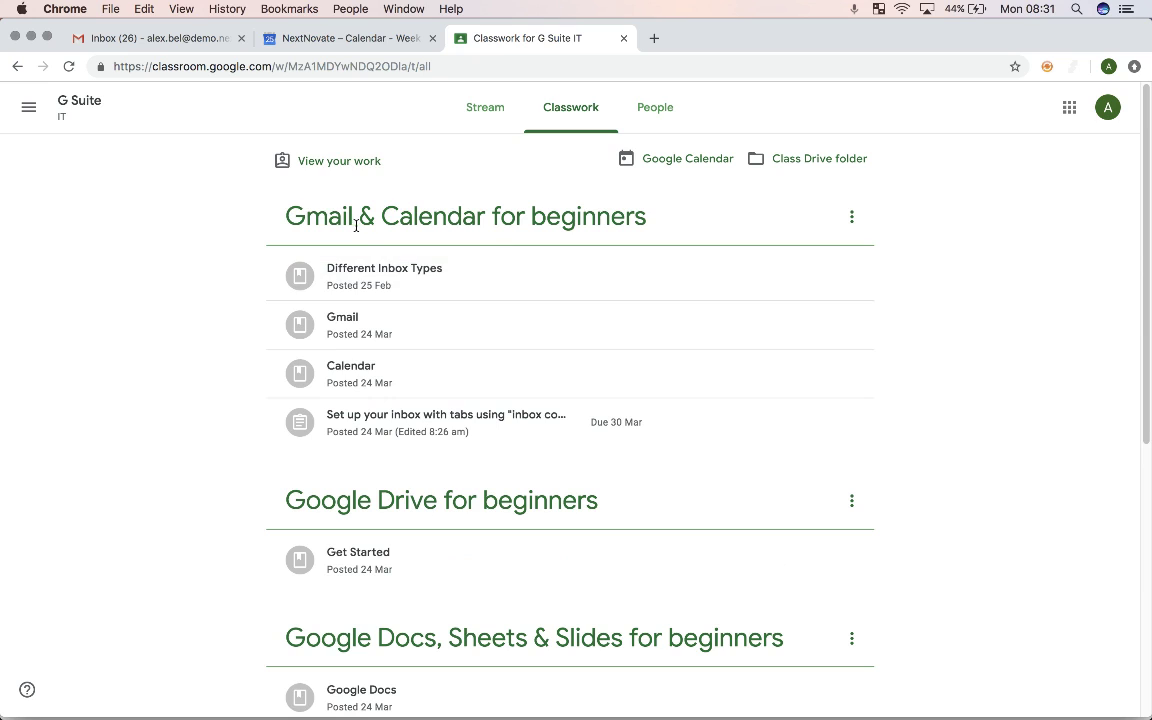
Step: View the Different Inbox Types material, a 9-minute YouTube video, then return to Classwork
left_click(503, 274)
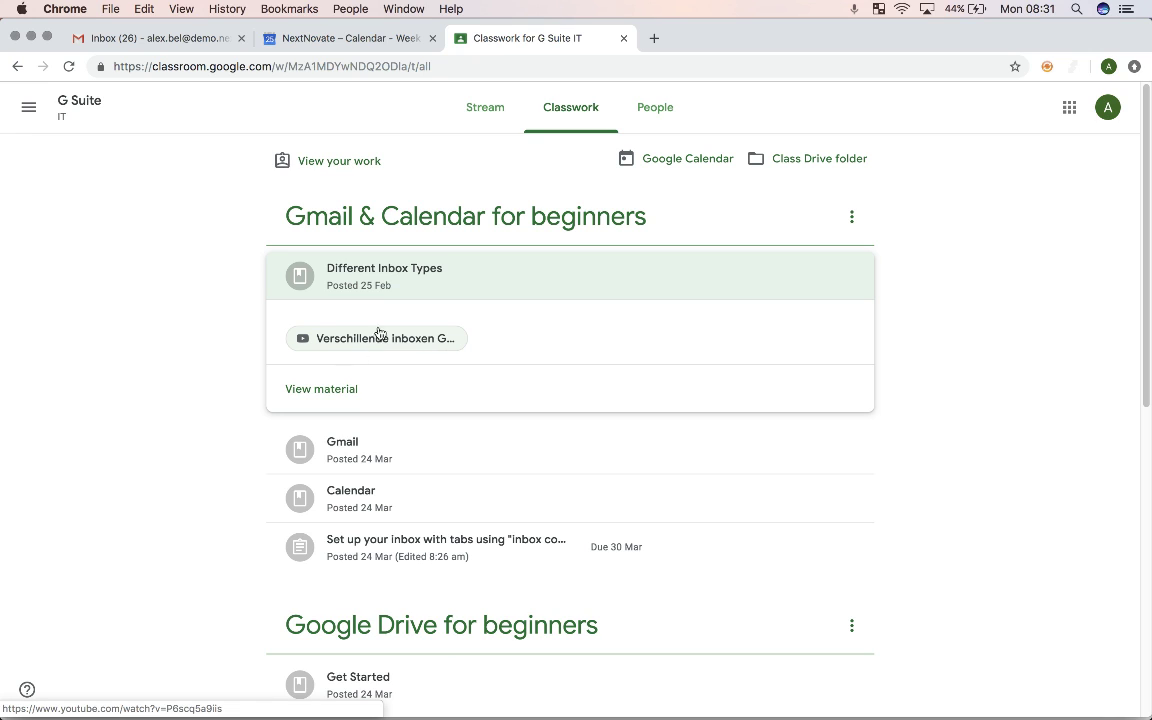
left_click(324, 392)
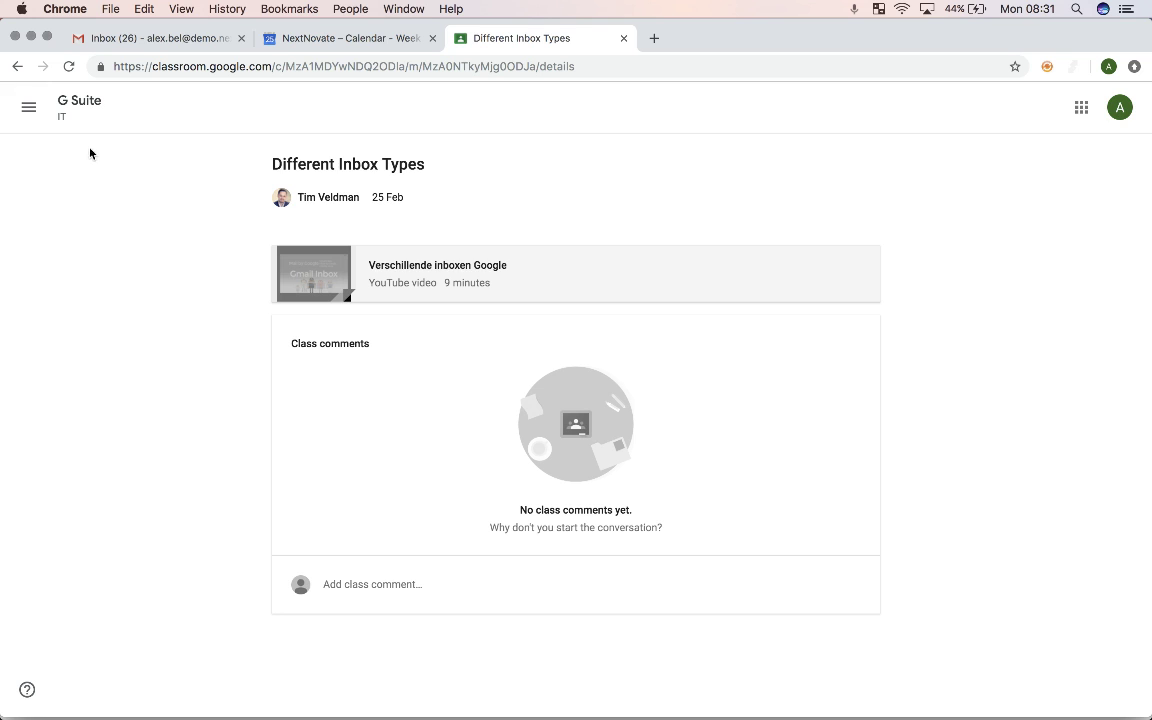
left_click(17, 66)
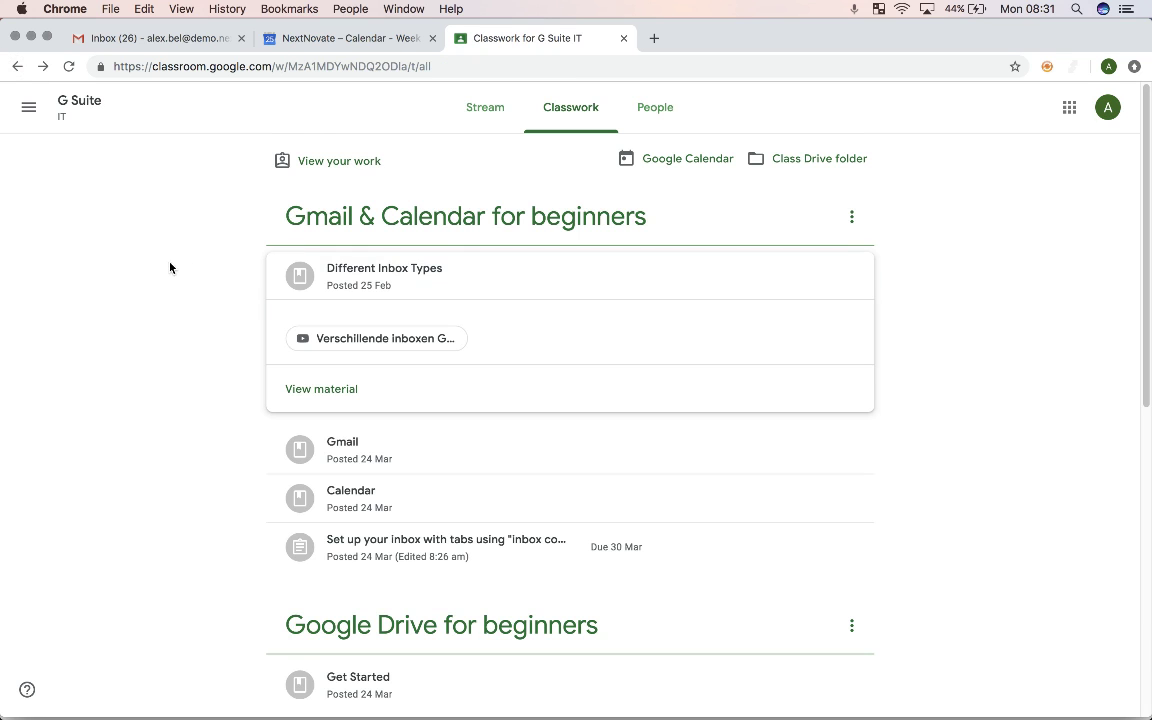
Step: Check that the Set up your inbox assignment shows Returned, due 30 Mar, then go to Calendar
left_click(518, 278)
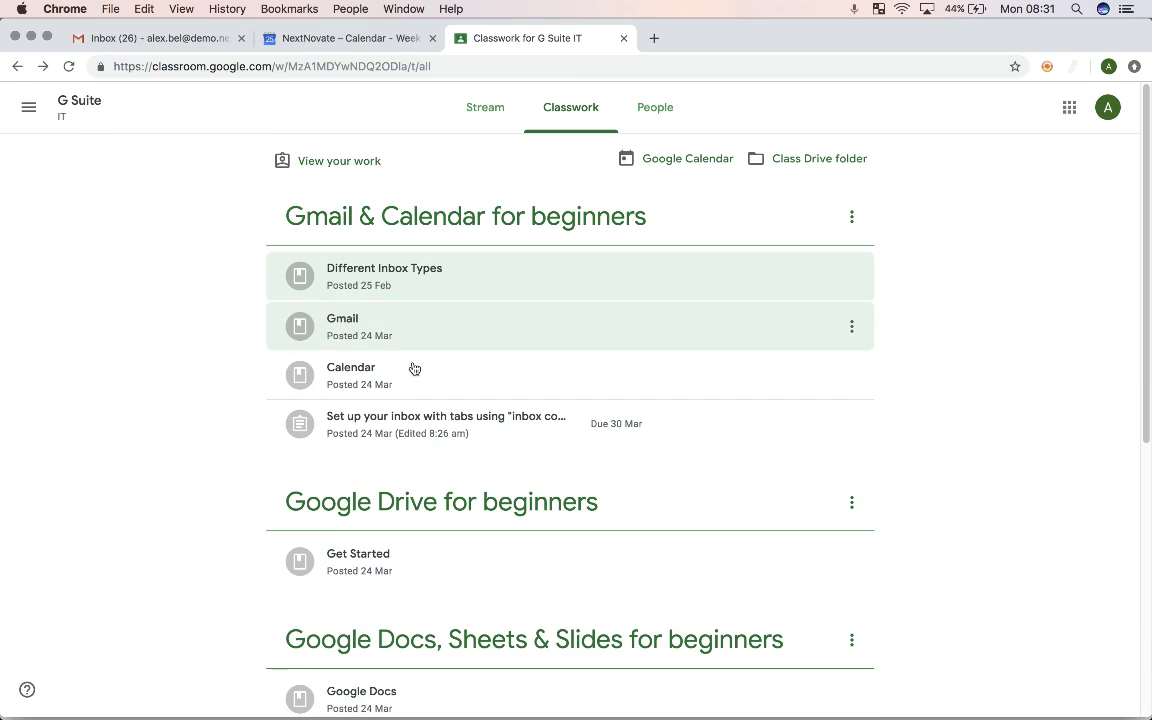
scroll(378, 432, "down", 3)
scroll(378, 432, "down", 5)
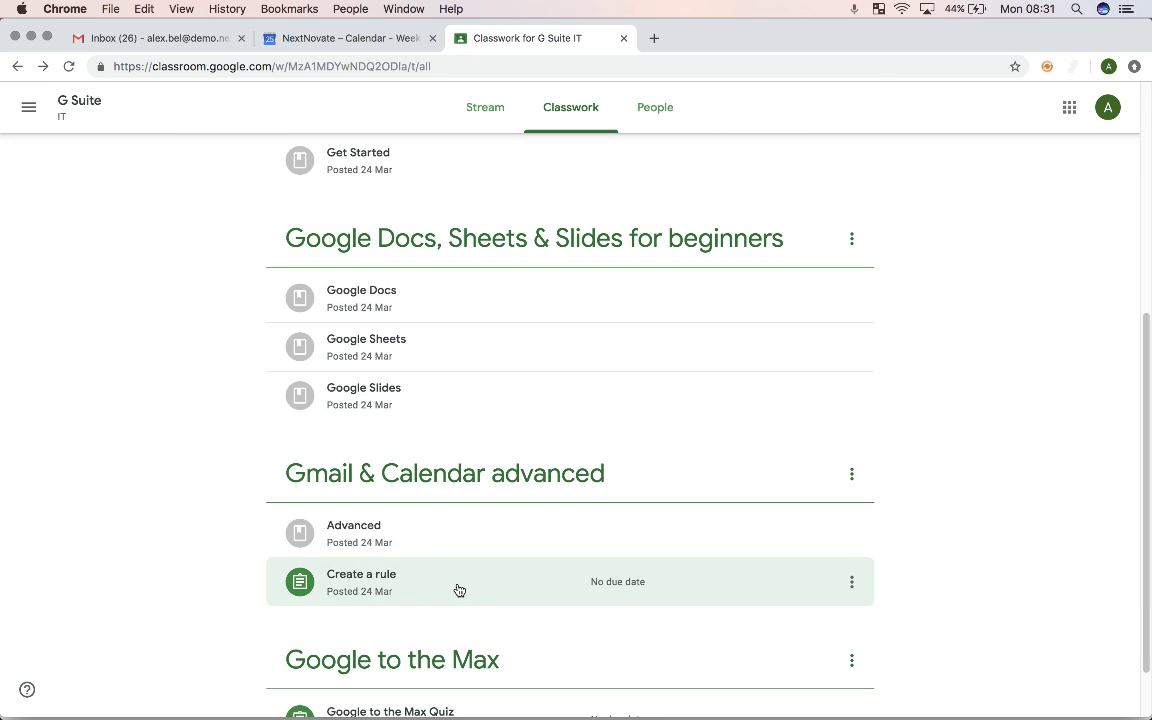
scroll(454, 590, "down", 2)
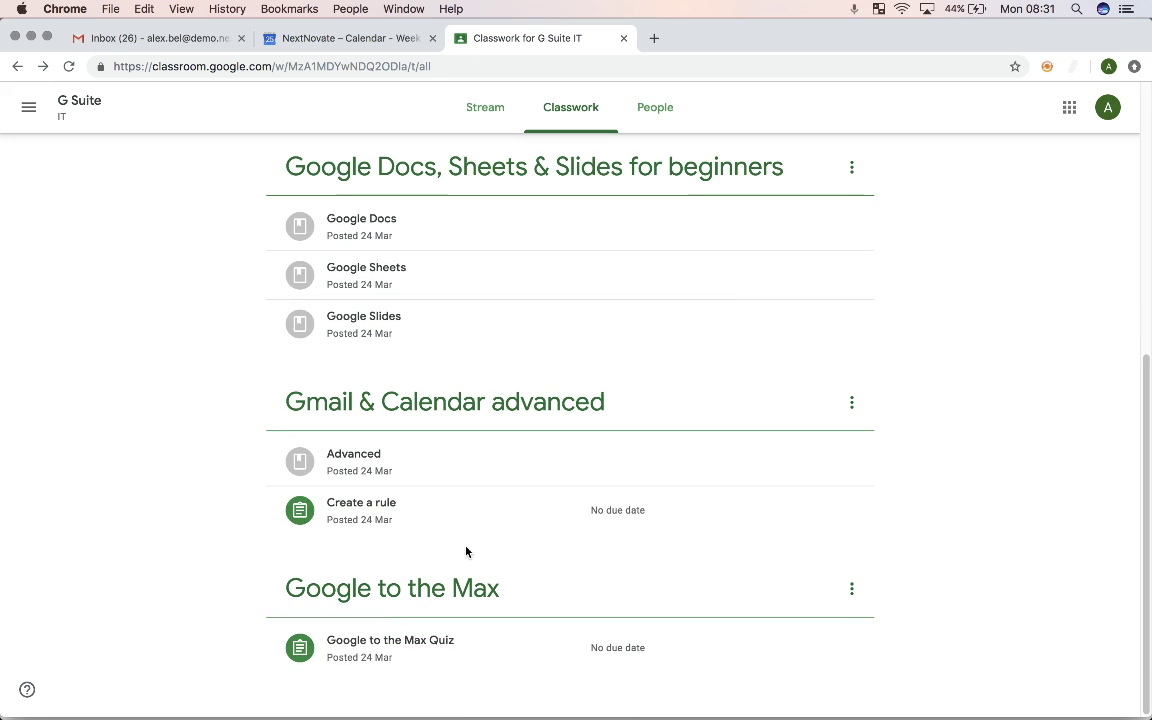
scroll(429, 655, "up", 8)
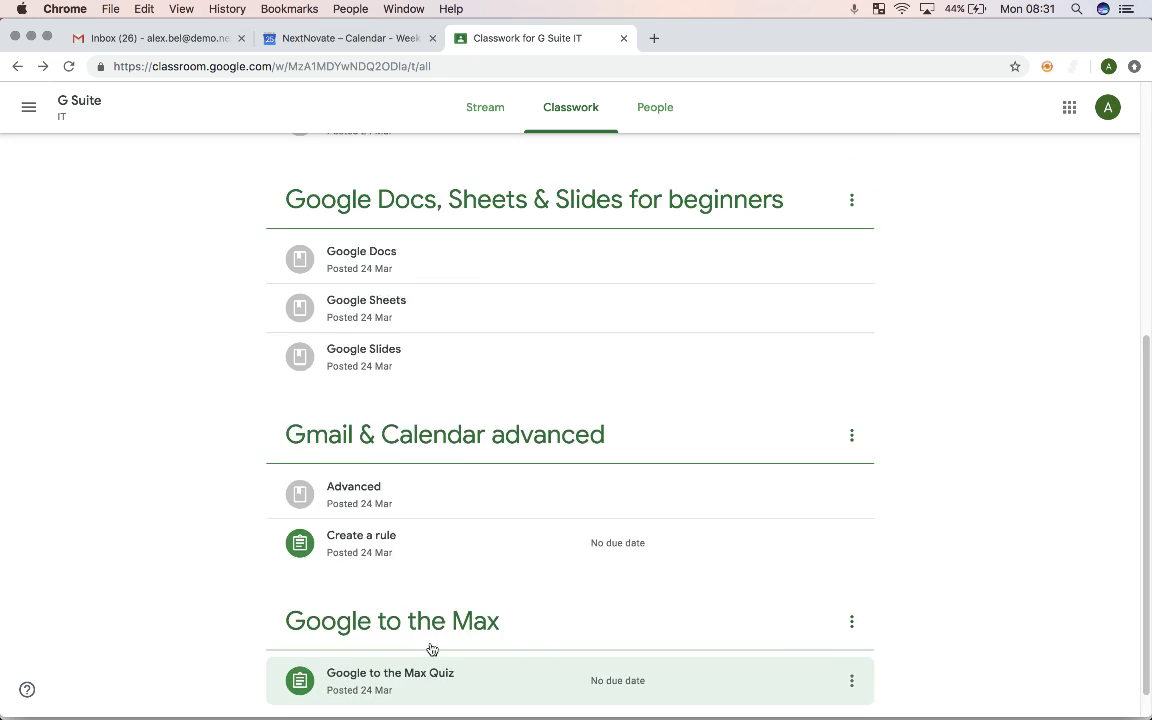
left_click(407, 276)
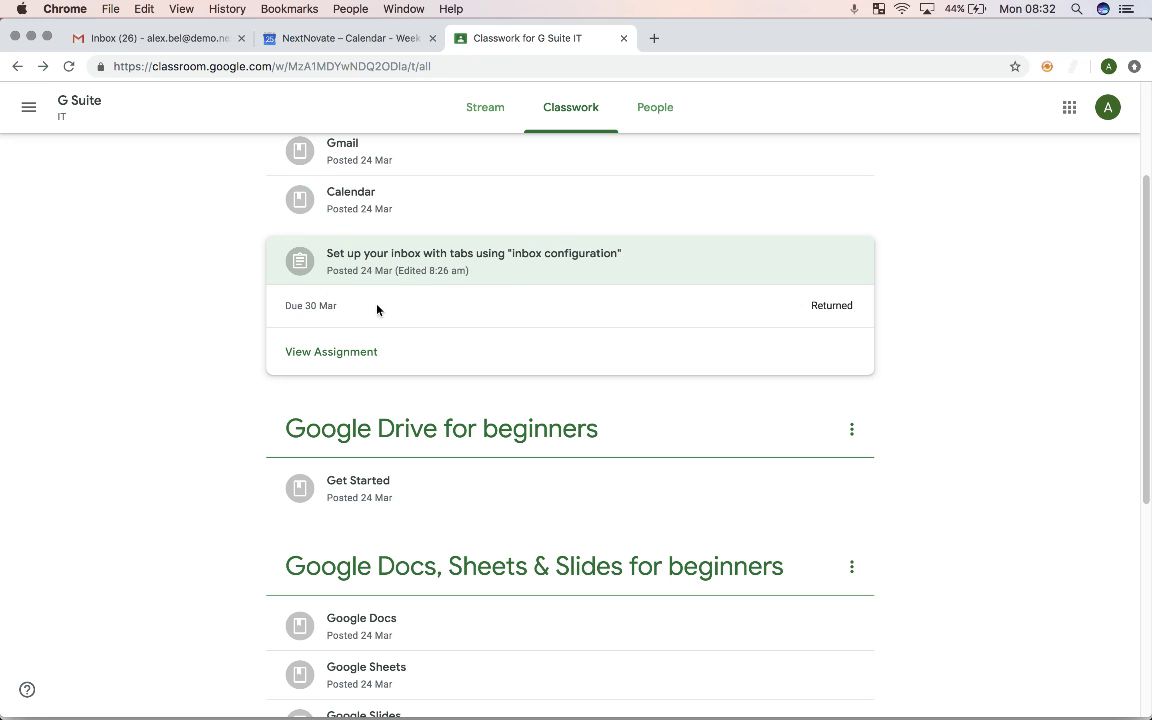
left_click(505, 257)
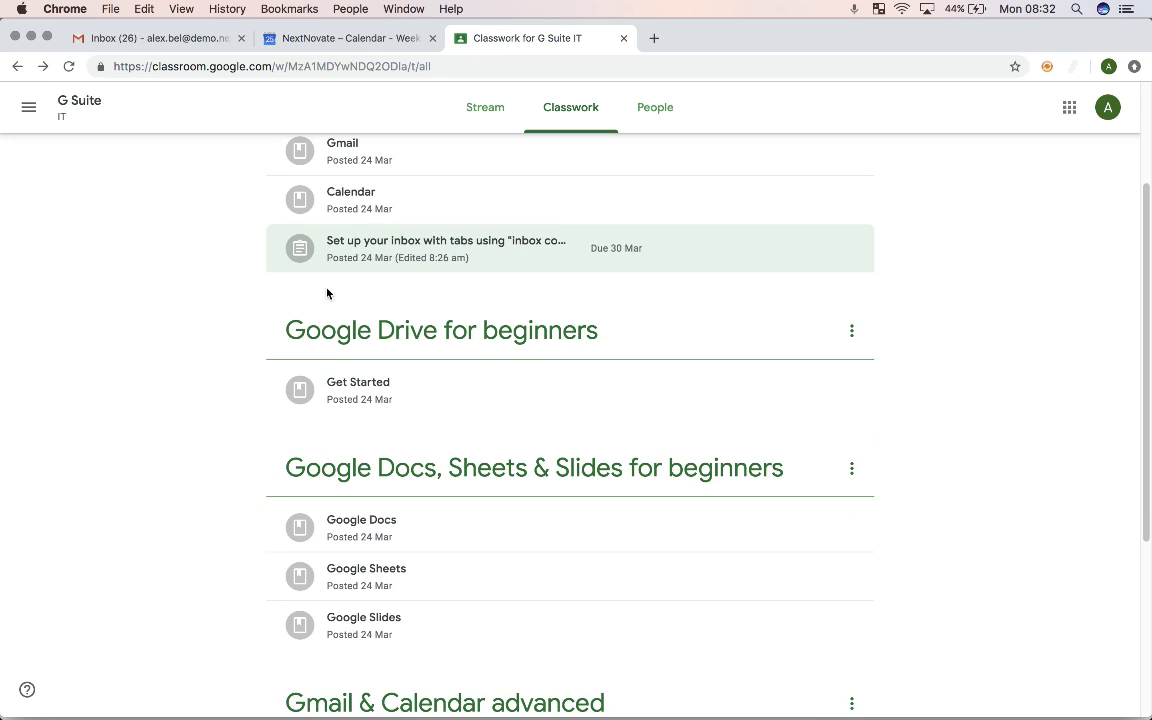
left_click(344, 38)
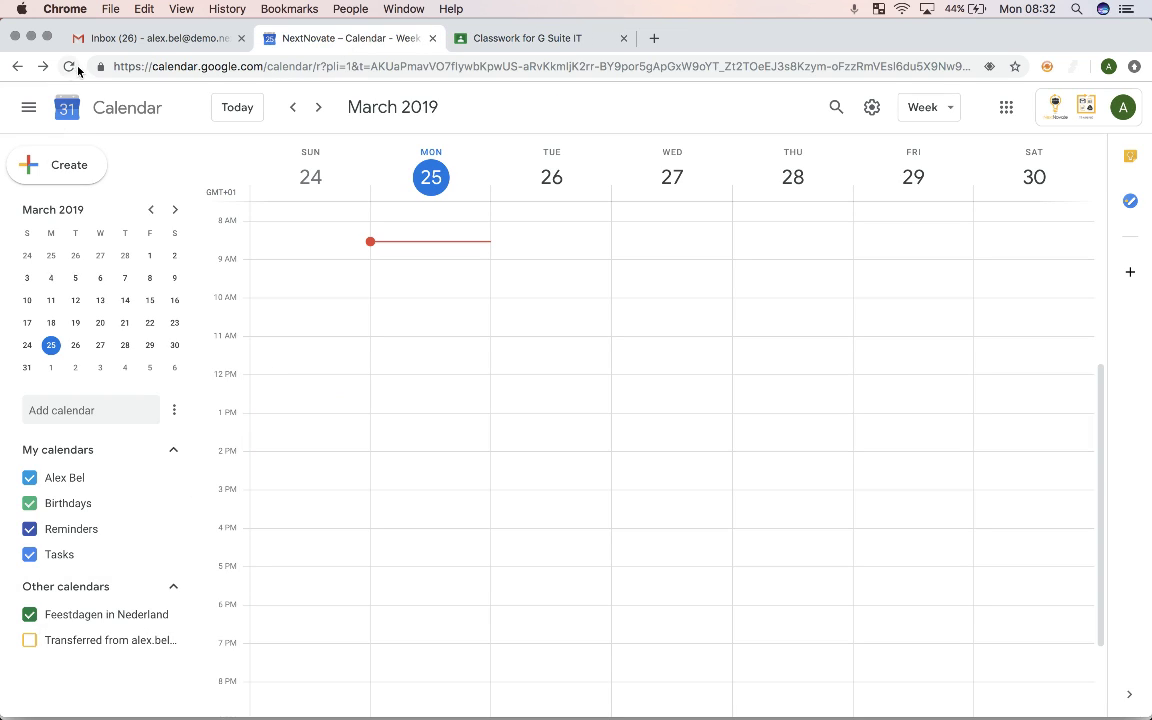
Step: Reload the calendar to see the inbox-setup assignment on Saturday 30 March, then return to Classwork
left_click(68, 66)
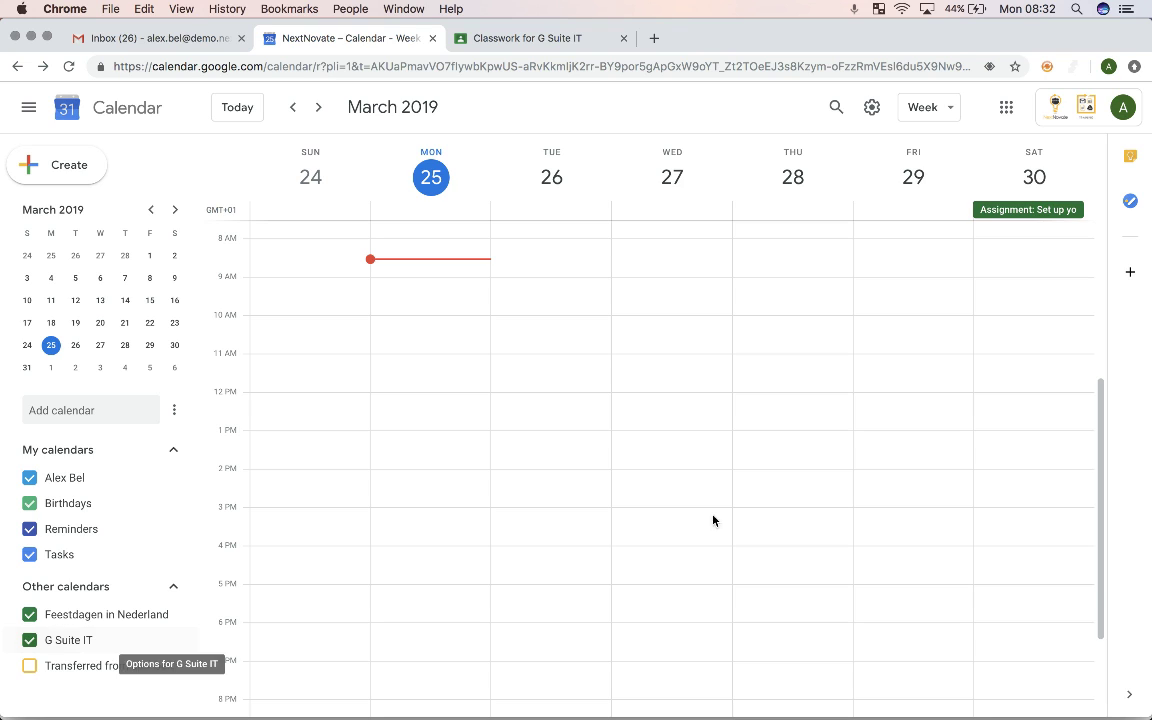
left_click(1030, 212)
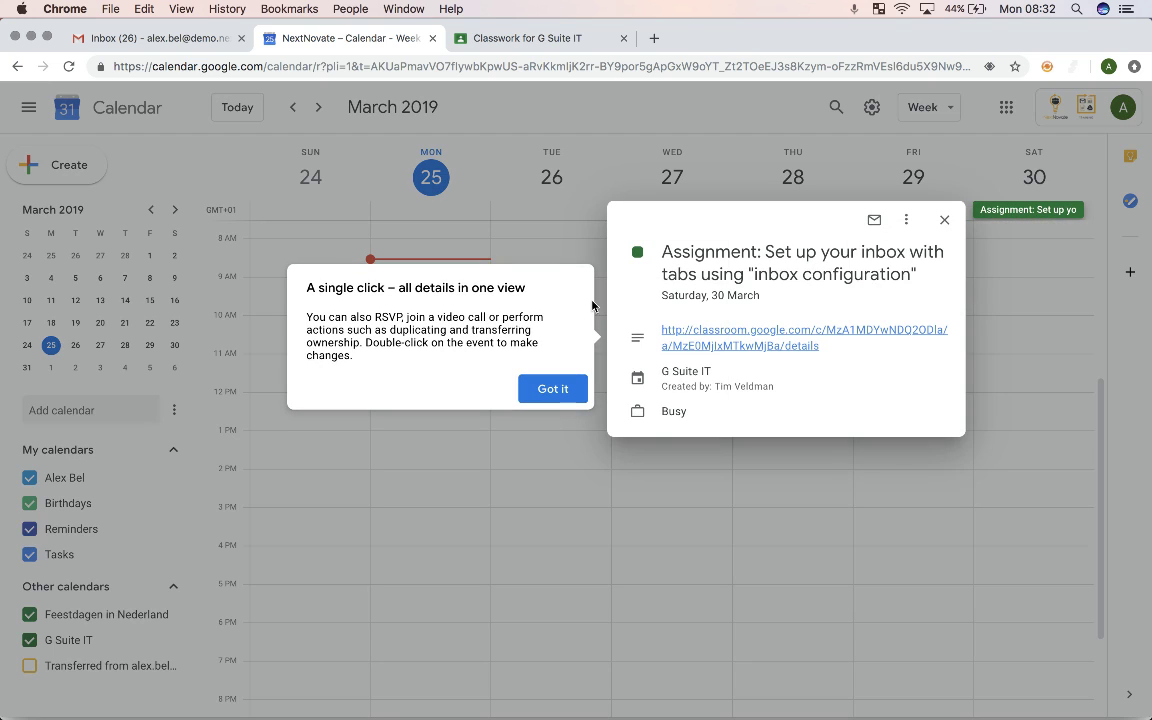
left_click(555, 391)
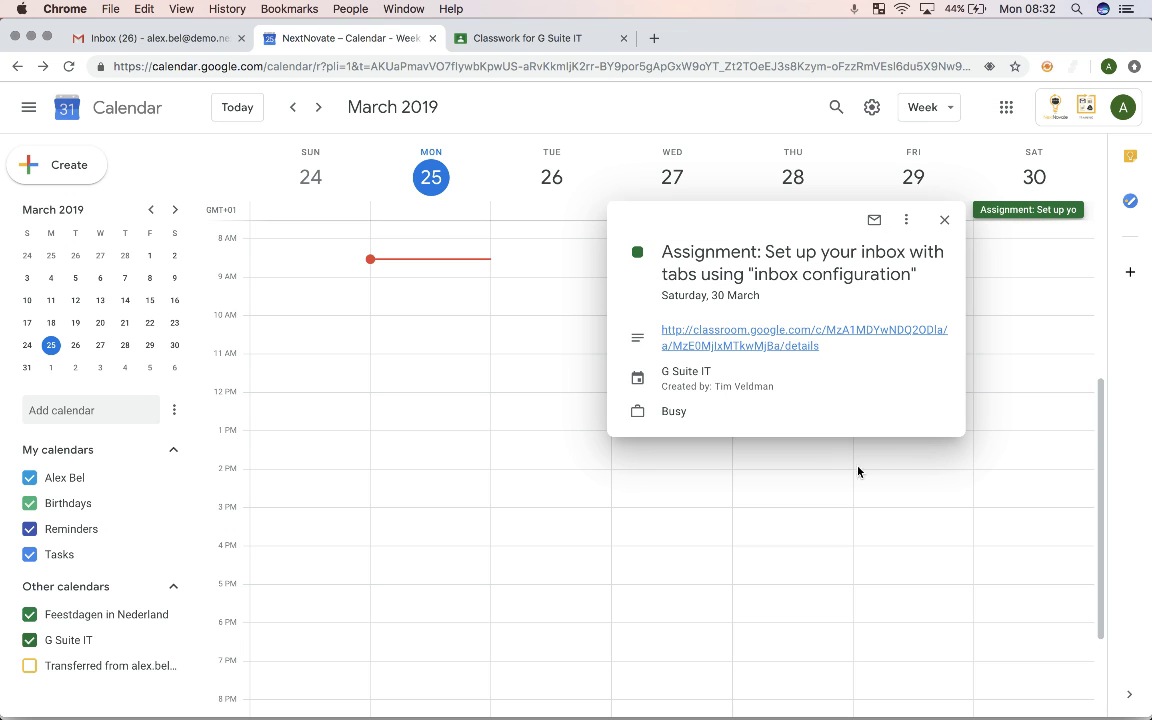
left_click(944, 220)
left_click(496, 39)
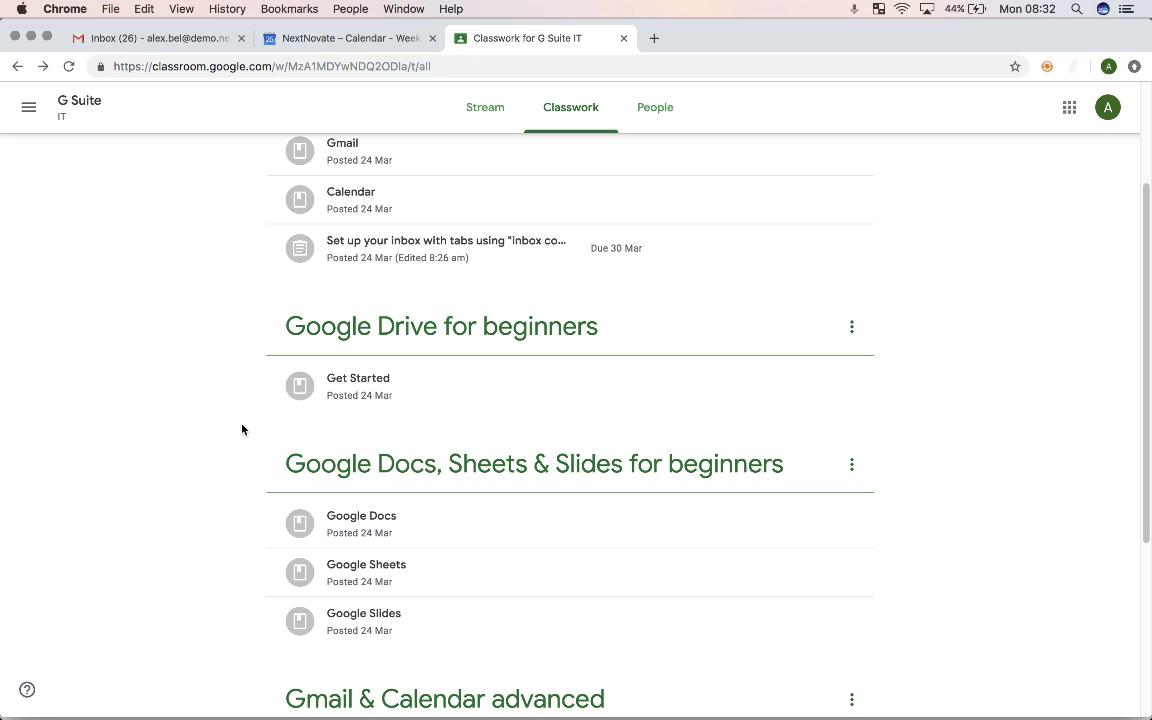
Step: Expand the Google to the Max Quiz assignment, shown as Assigned with no due date
scroll(242, 430, "down", 3)
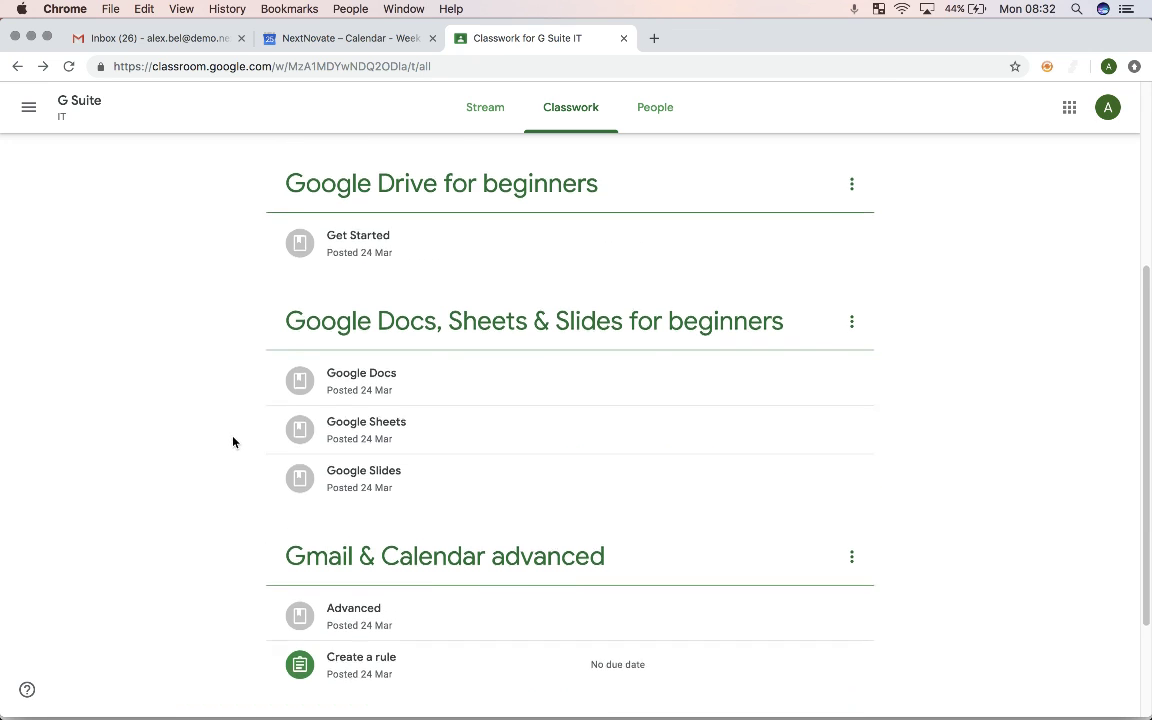
scroll(233, 442, "up", 5)
scroll(435, 420, "down", 5)
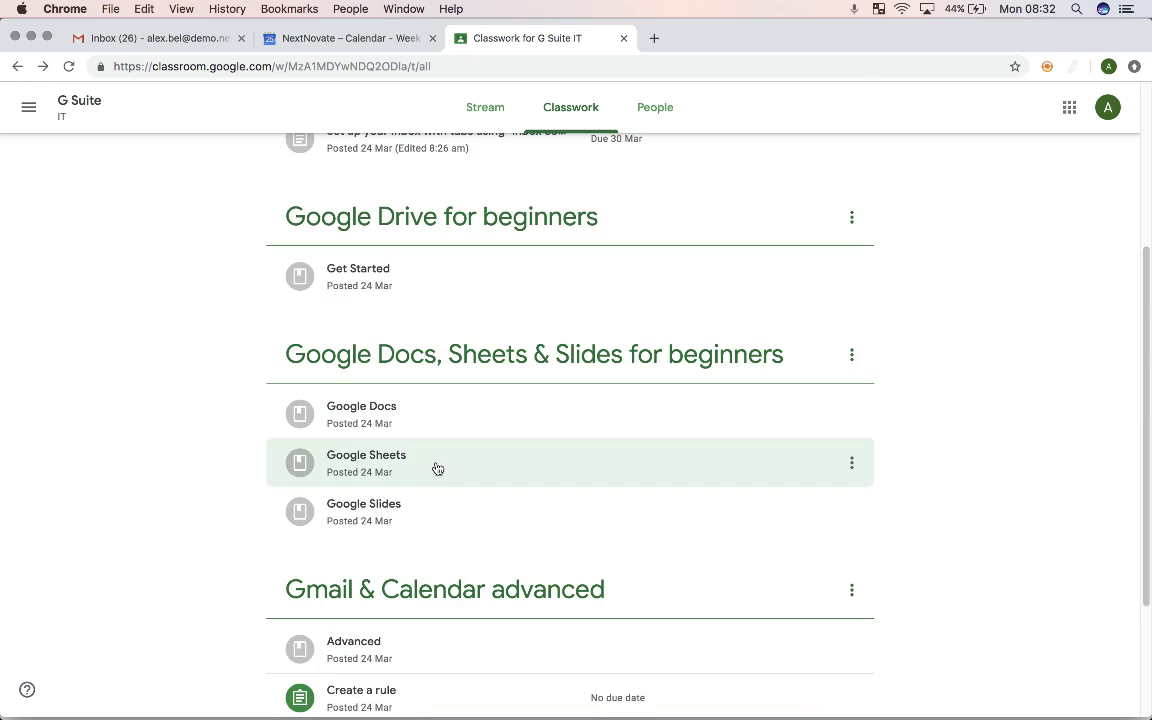
scroll(437, 468, "down", 3)
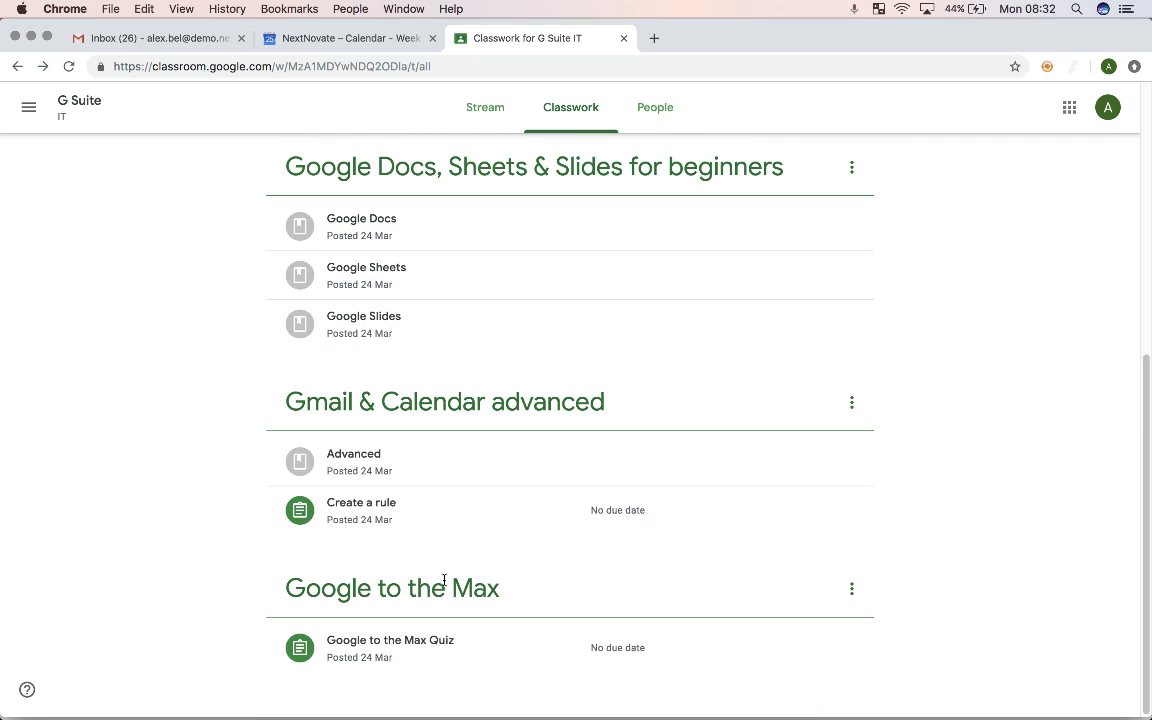
left_click(466, 645)
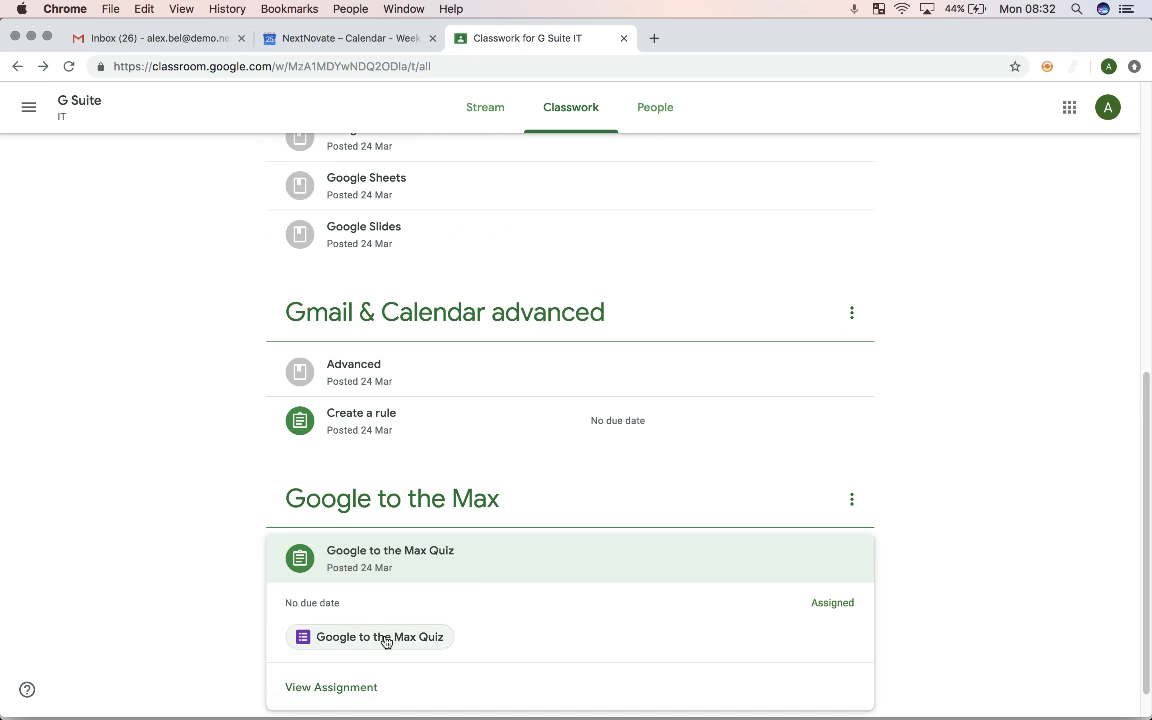
Step: Open the attached quiz, fill in the student's e-mail address and answer 4 to the inbox question
left_click(380, 637)
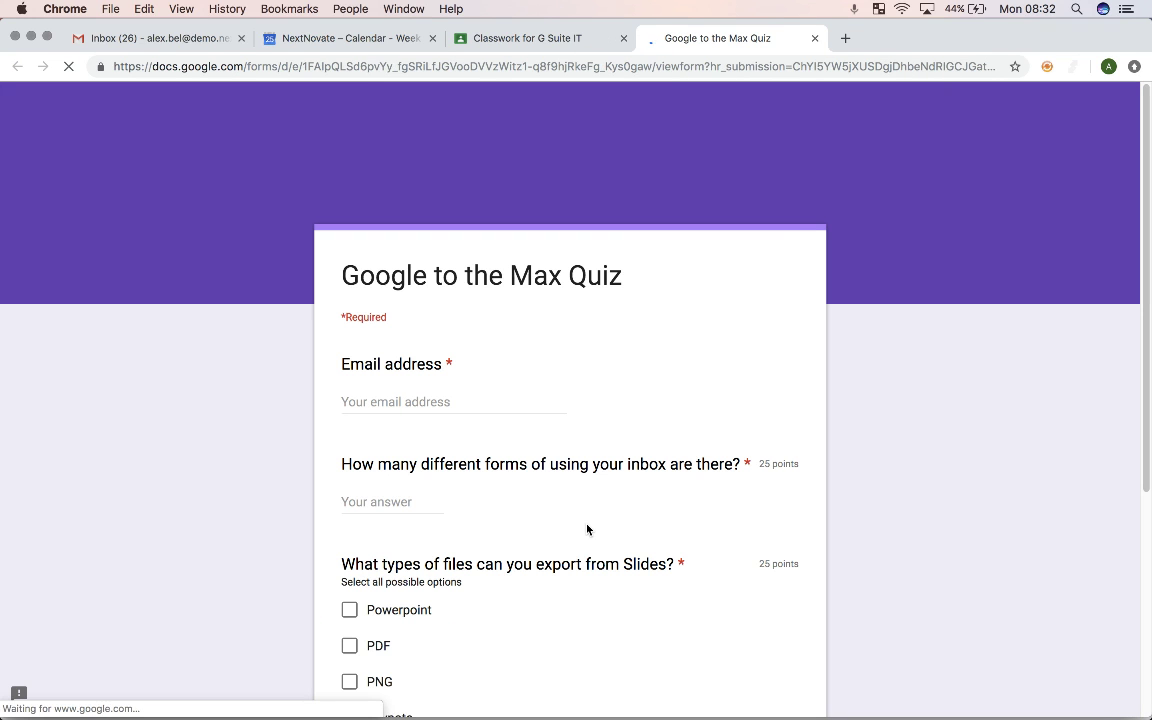
left_click(381, 400)
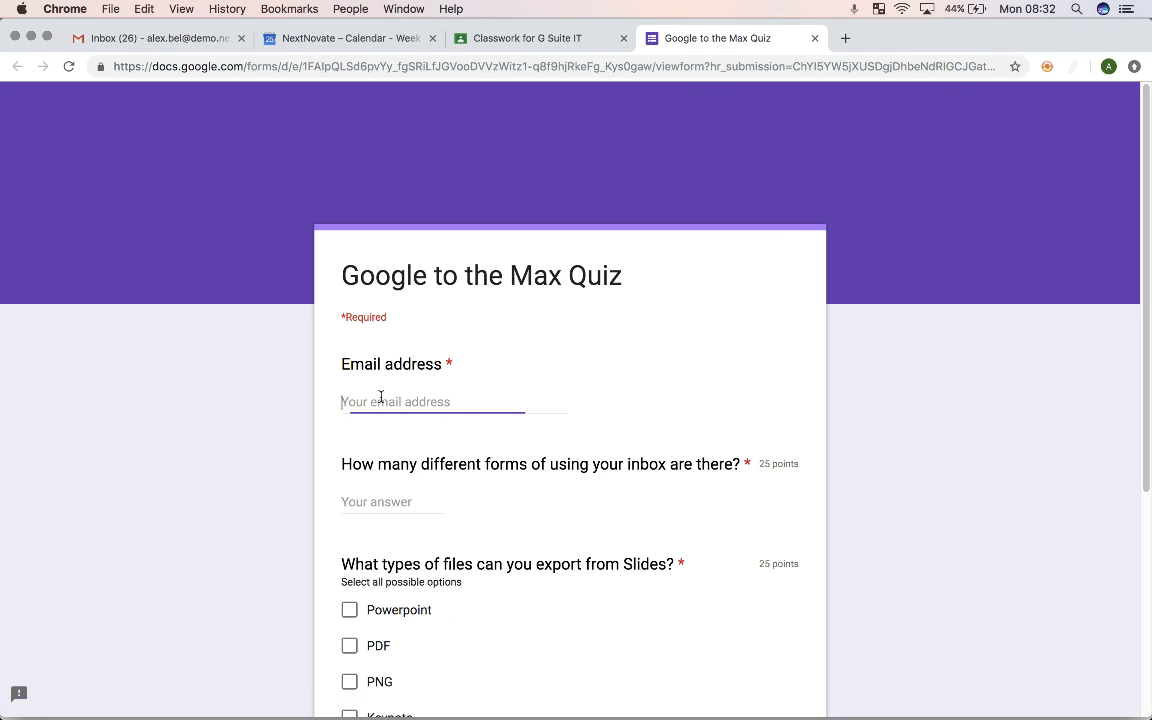
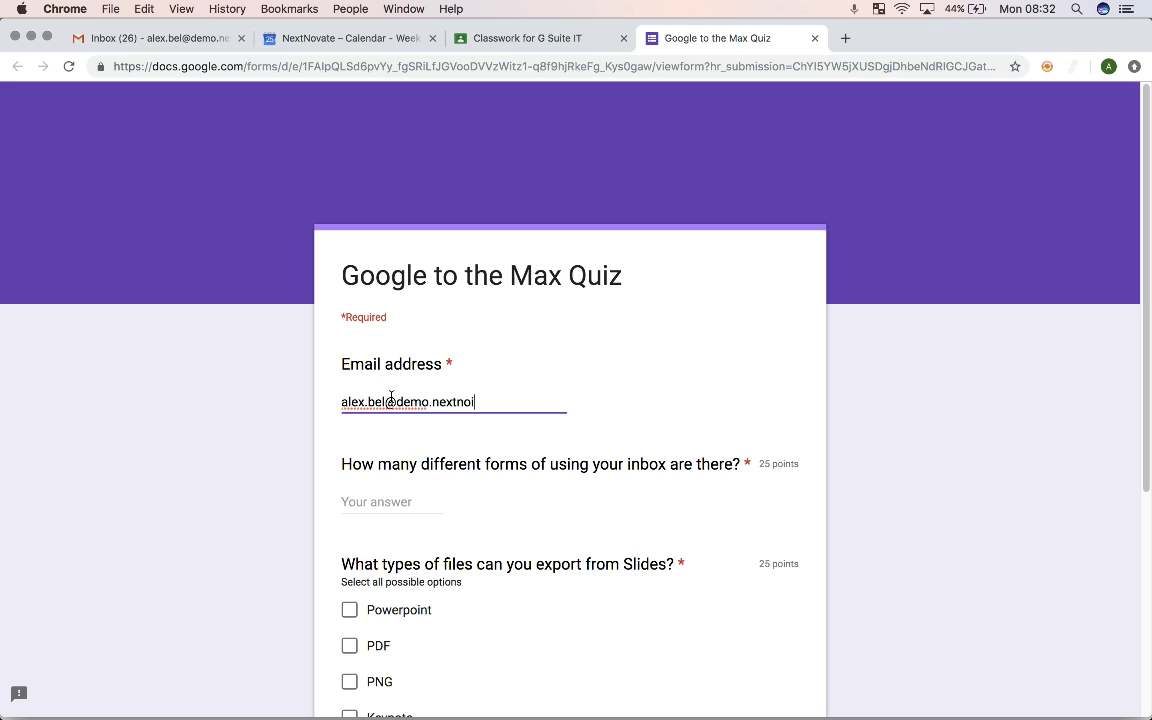
left_click(393, 500)
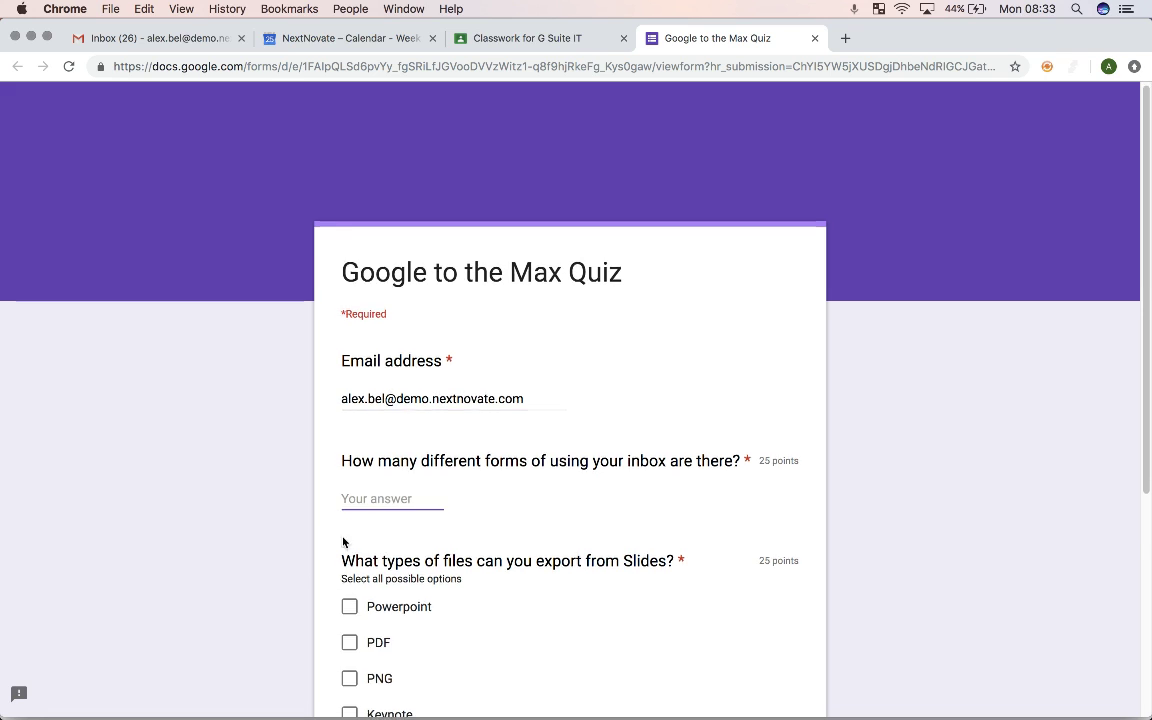
Step: Tick Powerpoint, PDF and PNG as export types and submit the quiz
scroll(342, 540, "down", 2)
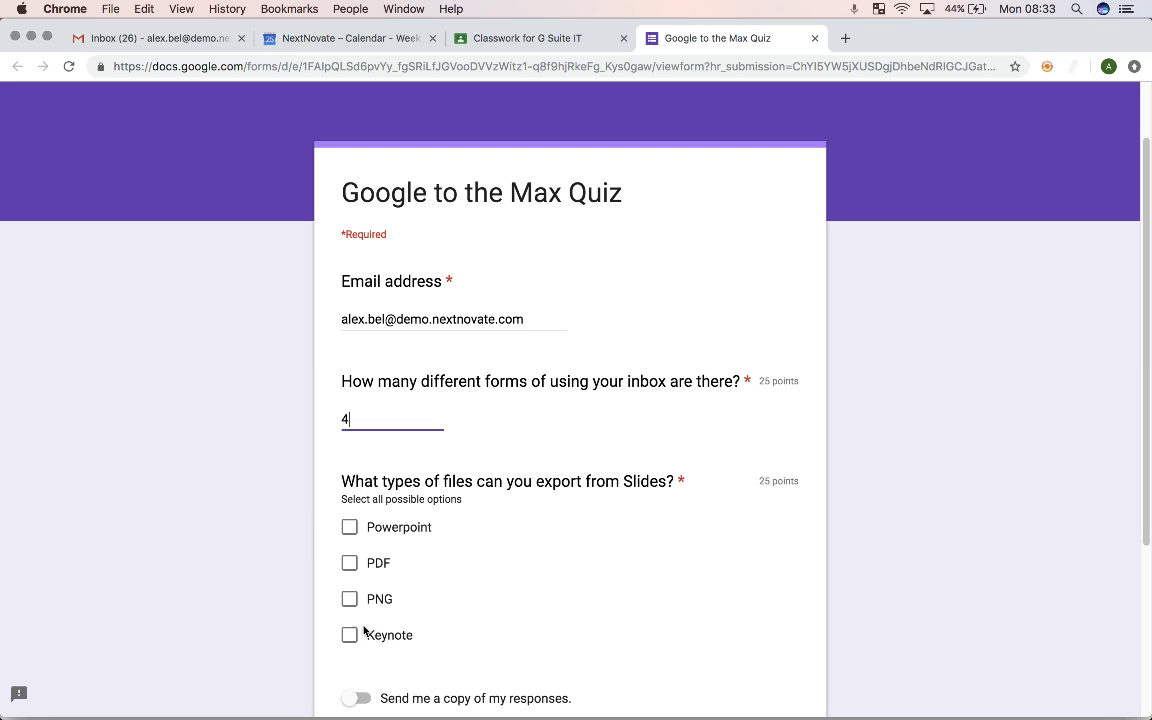
left_click(349, 527)
left_click(349, 563)
left_click(349, 599)
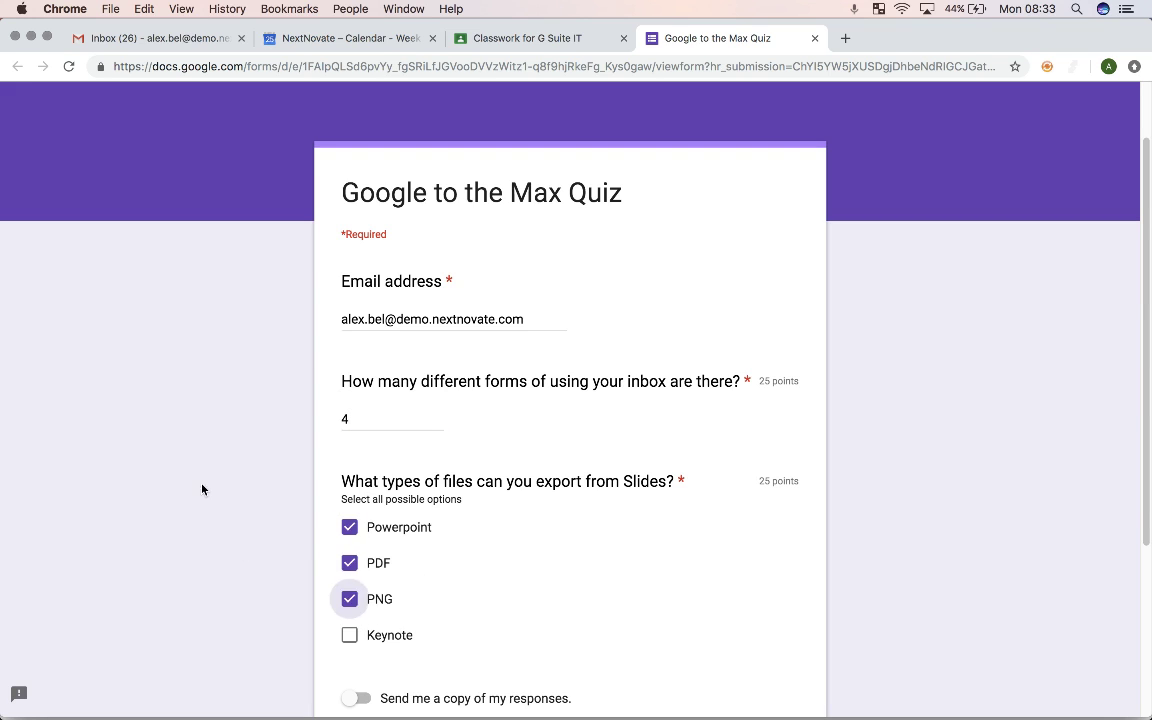
scroll(374, 516, "down", 3)
left_click(377, 489)
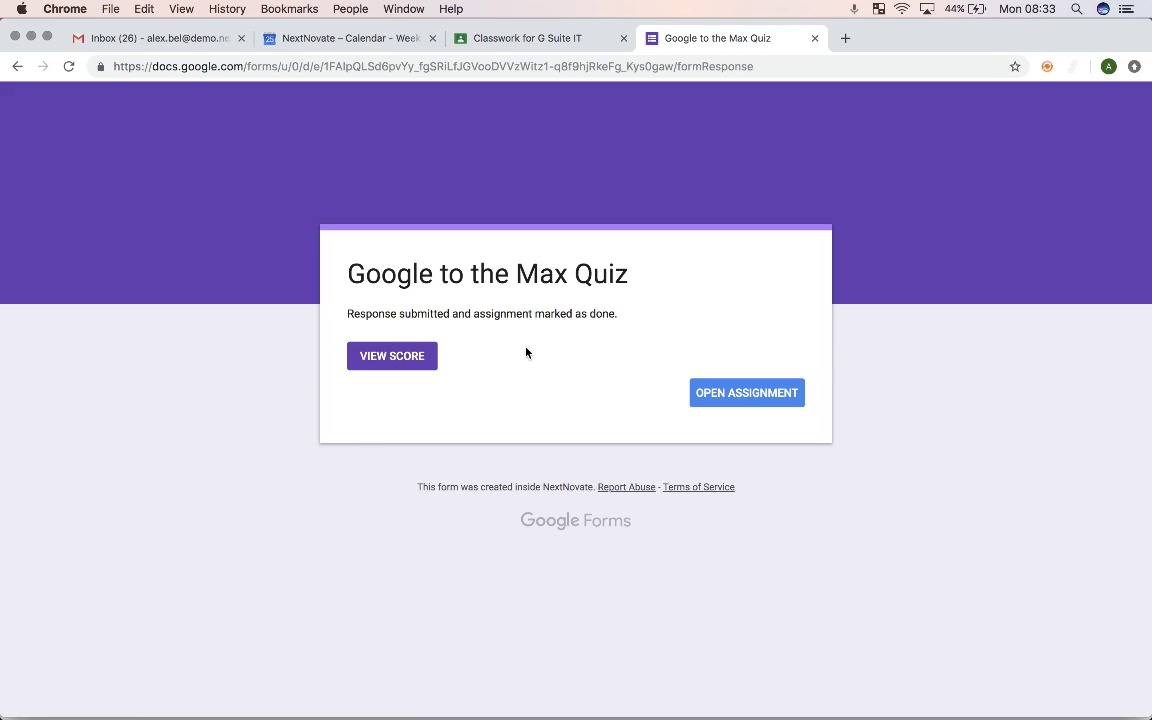
Step: Review the 25/50 quiz score and the correct answers
left_click(404, 356)
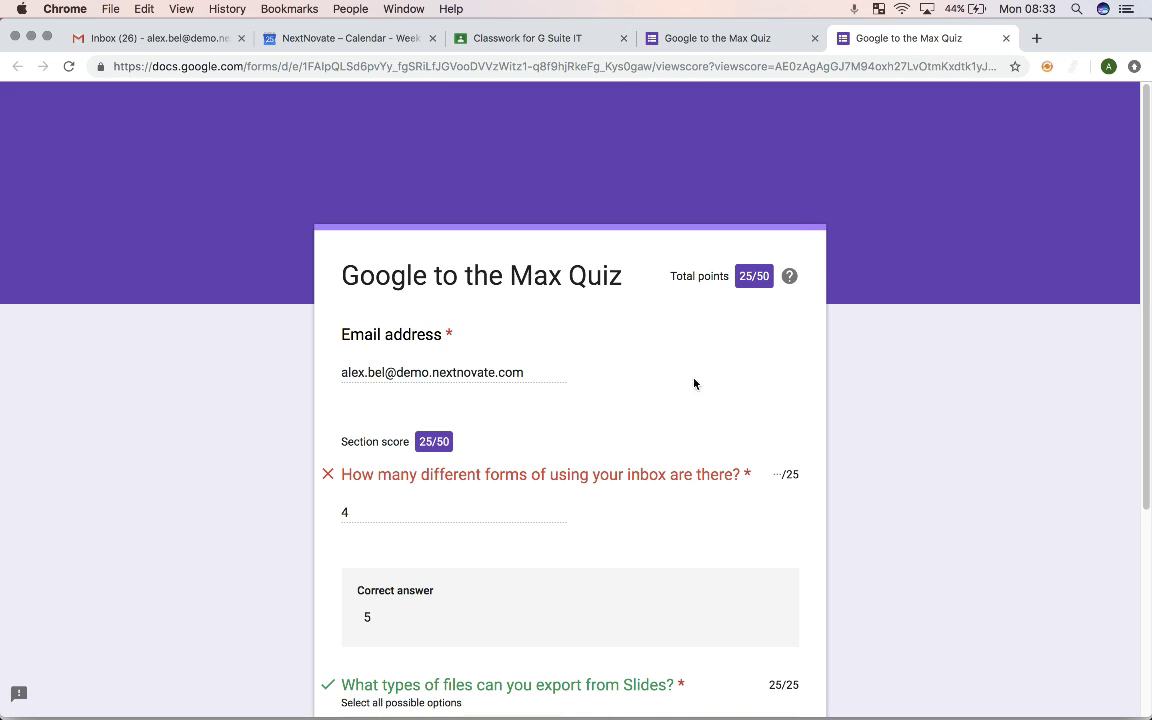
scroll(782, 309, "down", 5)
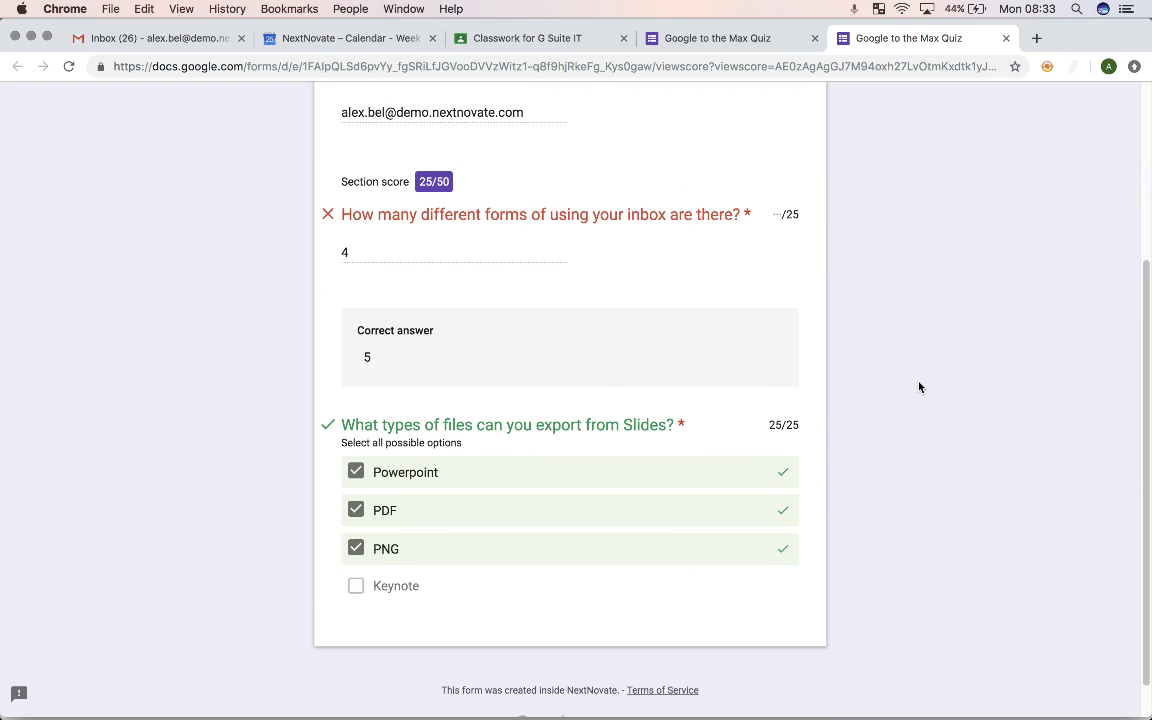
scroll(716, 363, "up", 5)
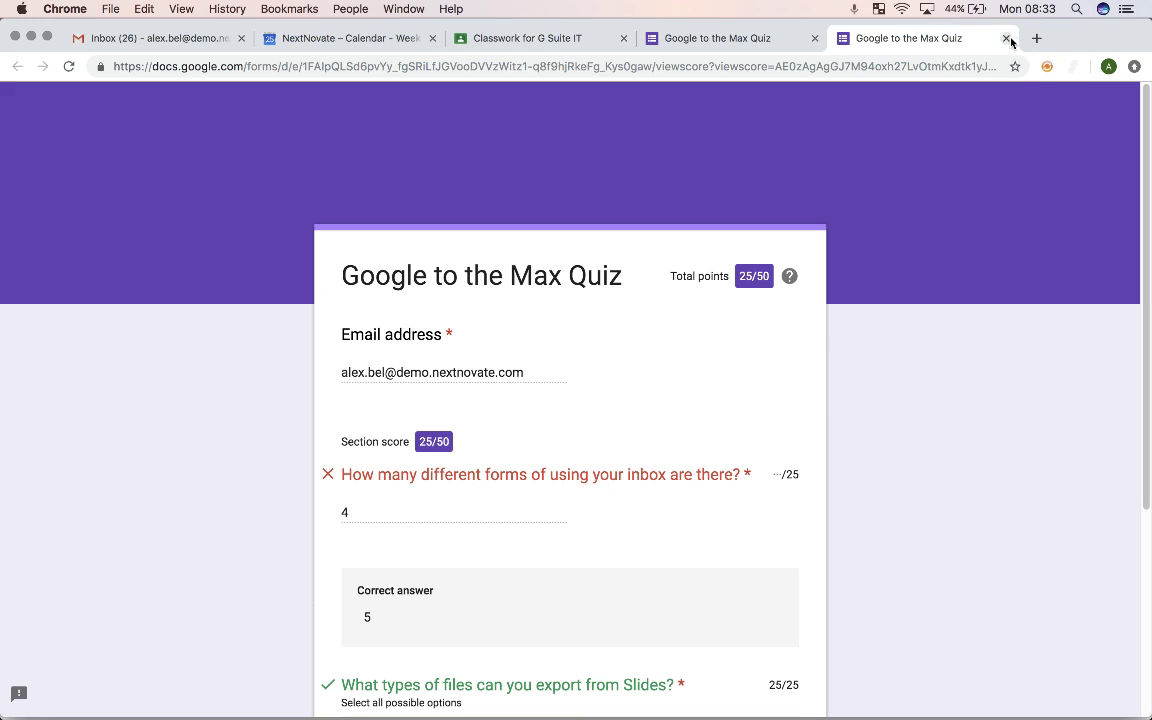
scroll(877, 316, "down", 5)
scroll(900, 295, "up", 5)
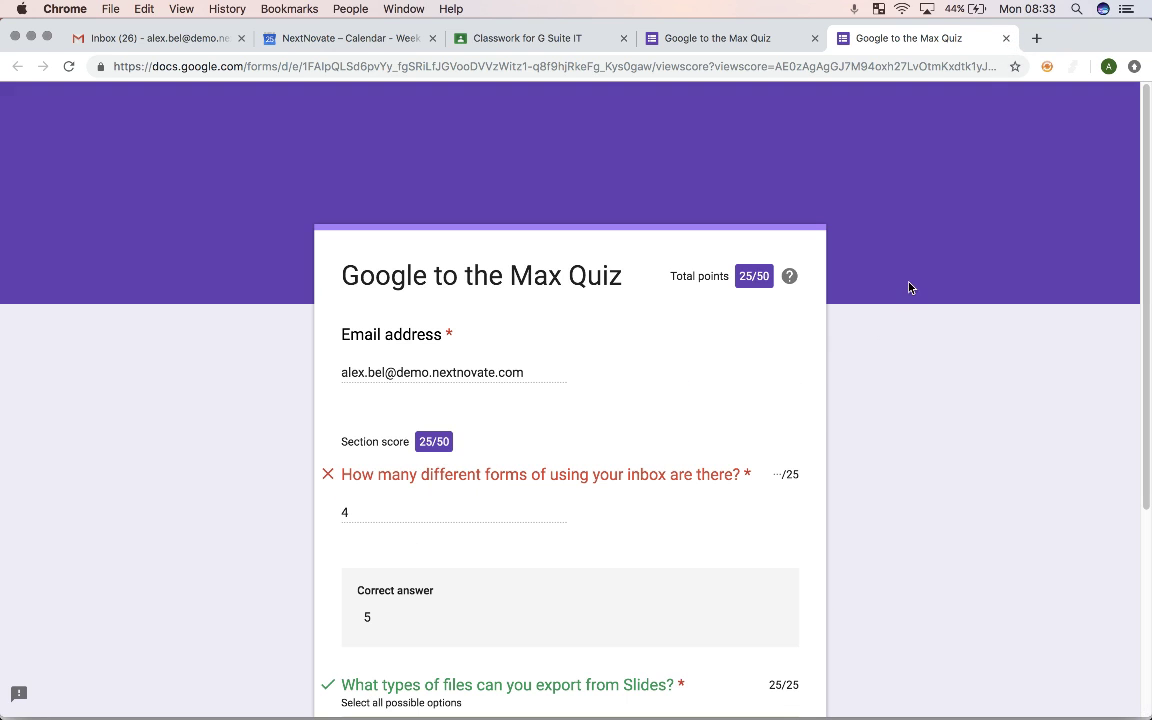
Step: Close both quiz tabs and expand the Create a rule assignment in Classwork
left_click(1005, 38)
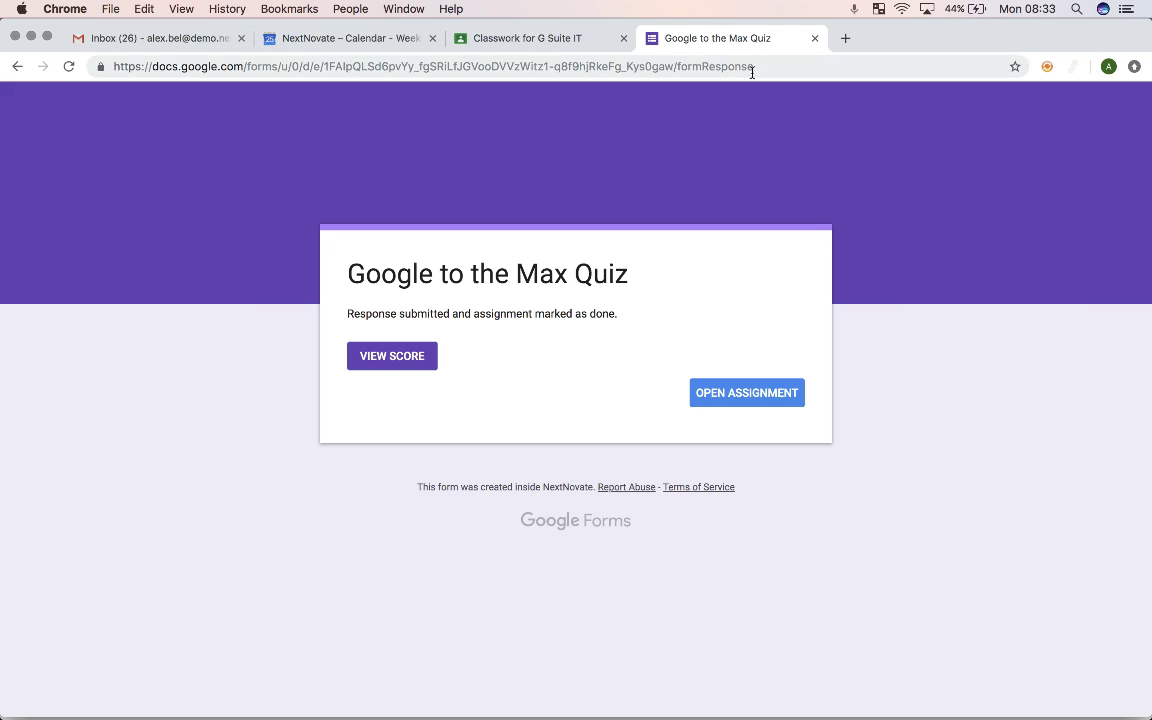
left_click(815, 39)
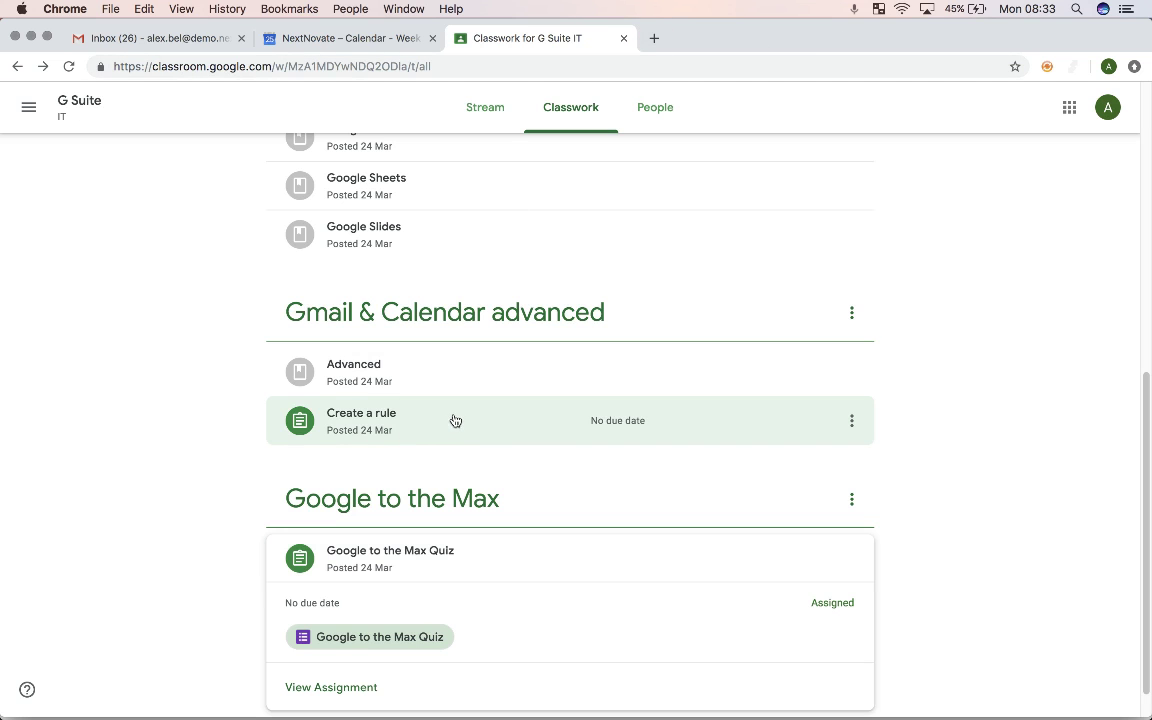
scroll(411, 437, "up", 3)
scroll(532, 275, "up", 3)
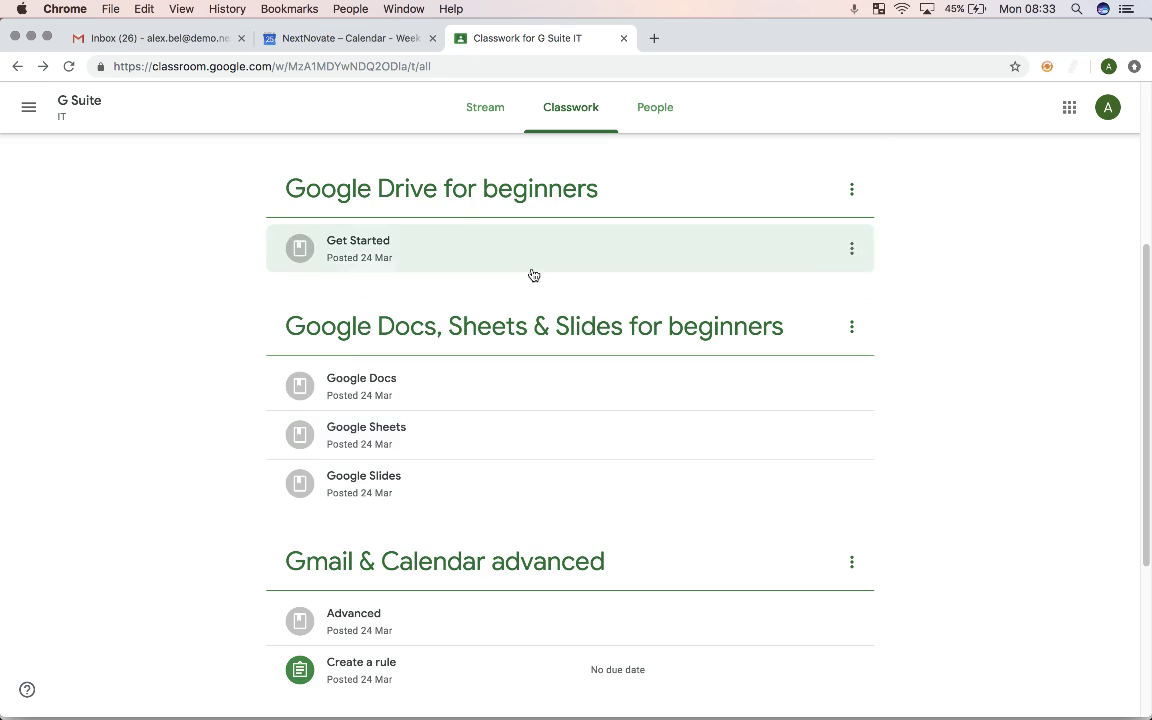
scroll(490, 400, "down", 6)
left_click(500, 384)
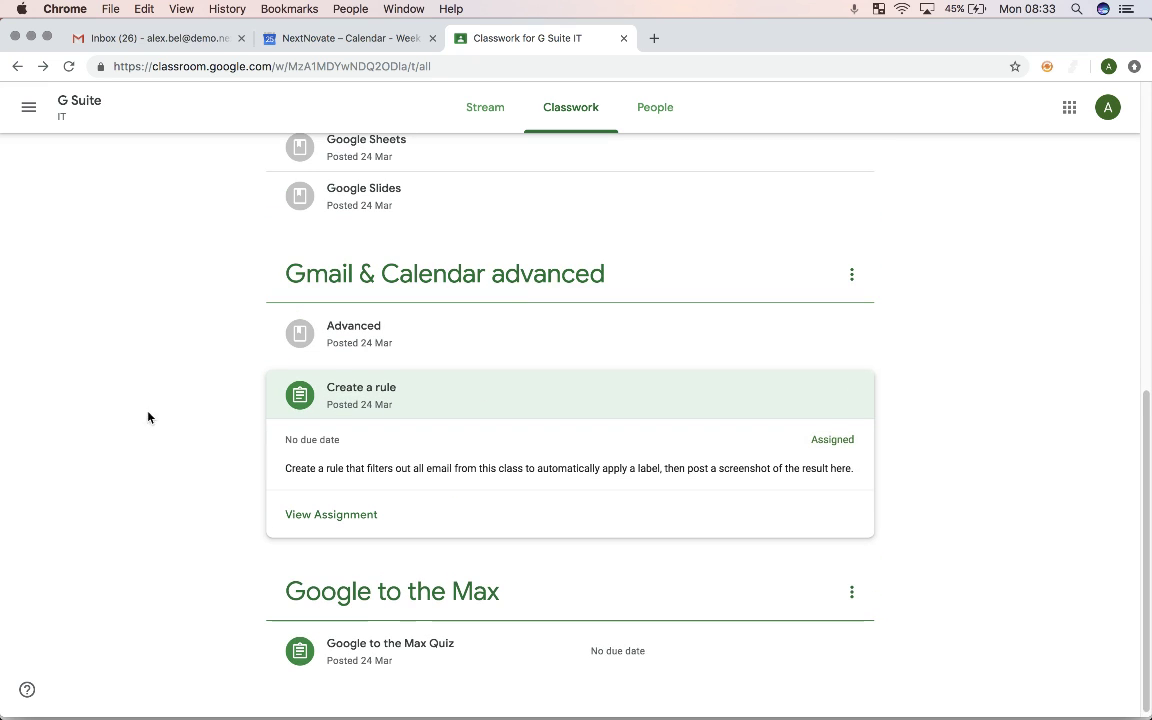
Step: Open the Create a rule assignment and mark it done without attaching any work
left_click(329, 514)
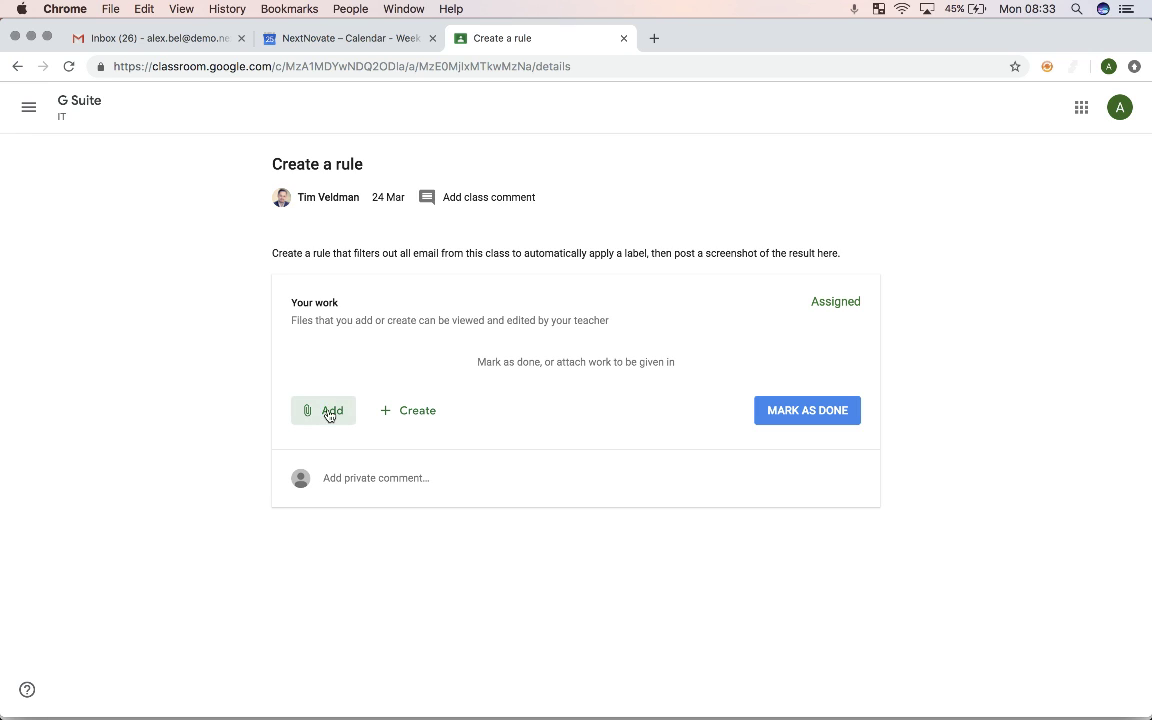
left_click(394, 411)
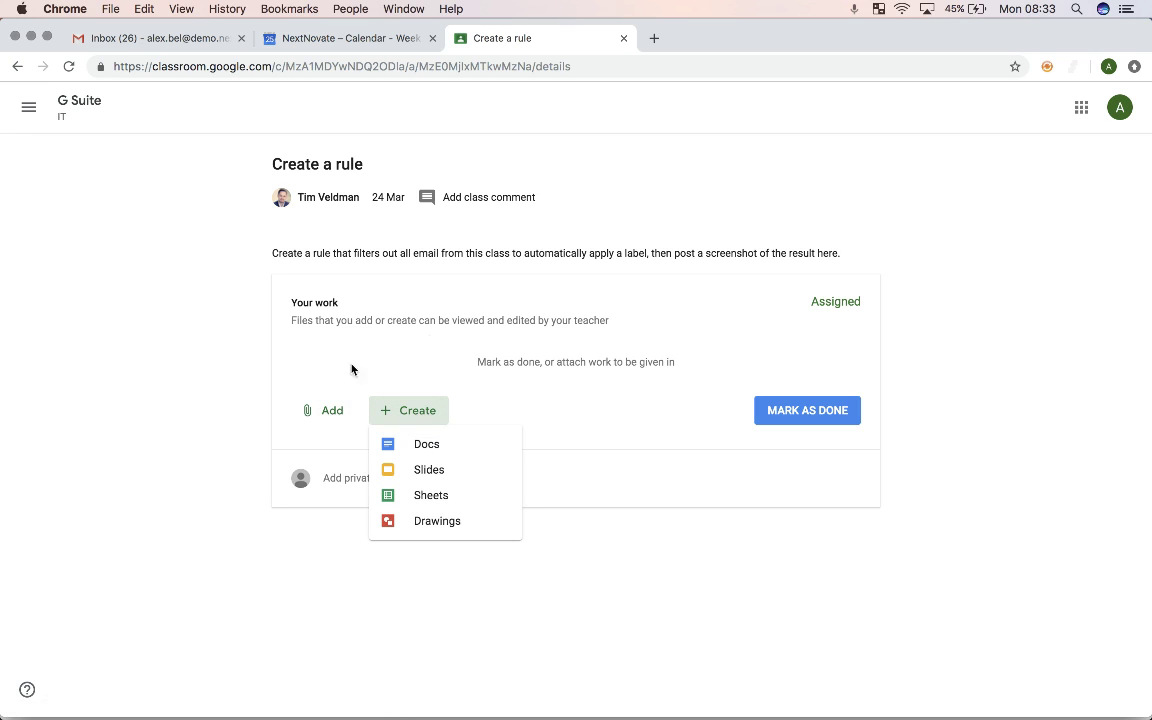
left_click(509, 362)
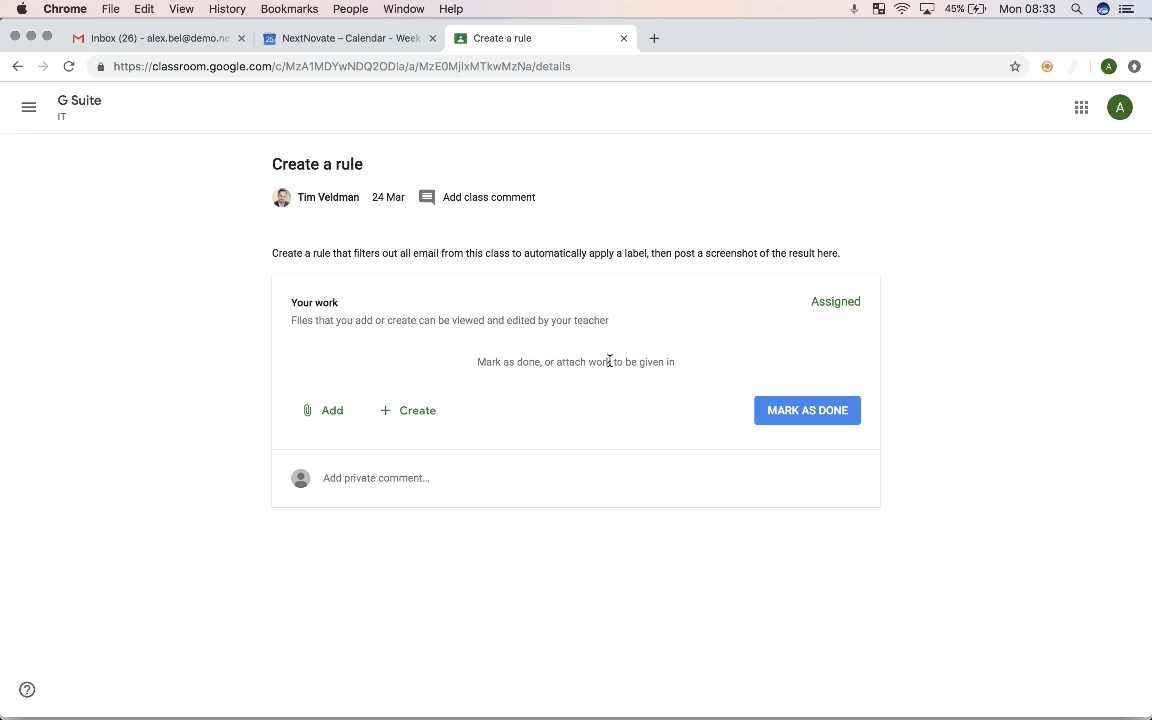
left_click(810, 416)
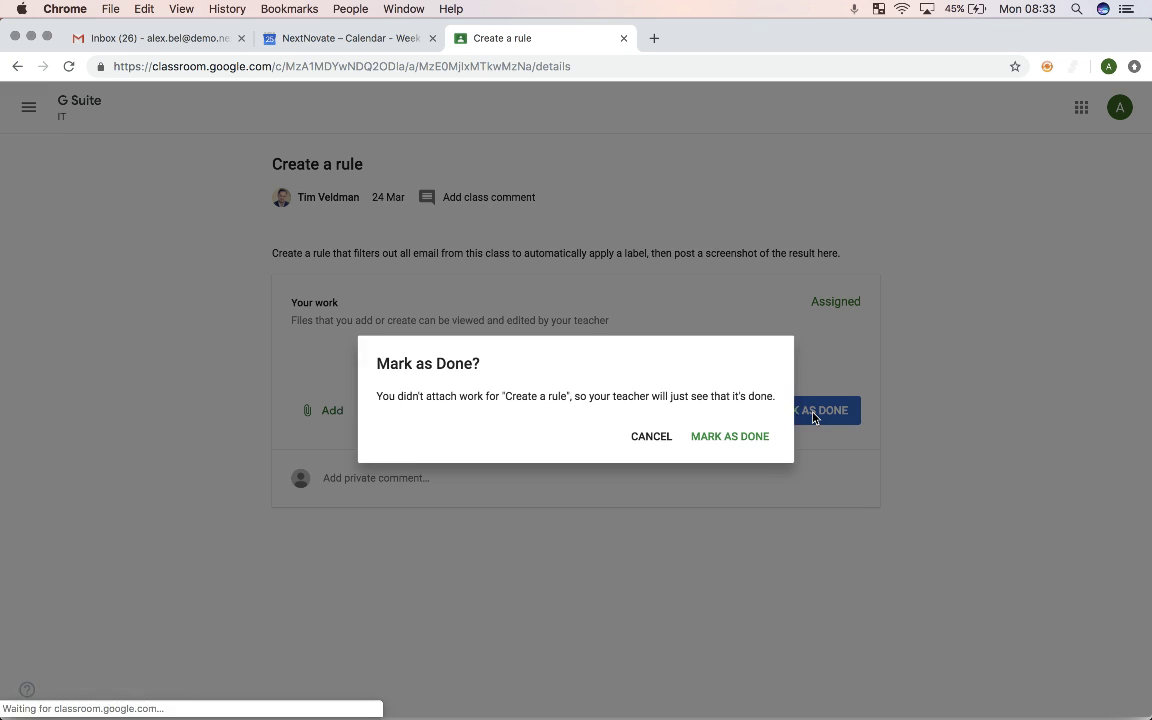
left_click(755, 440)
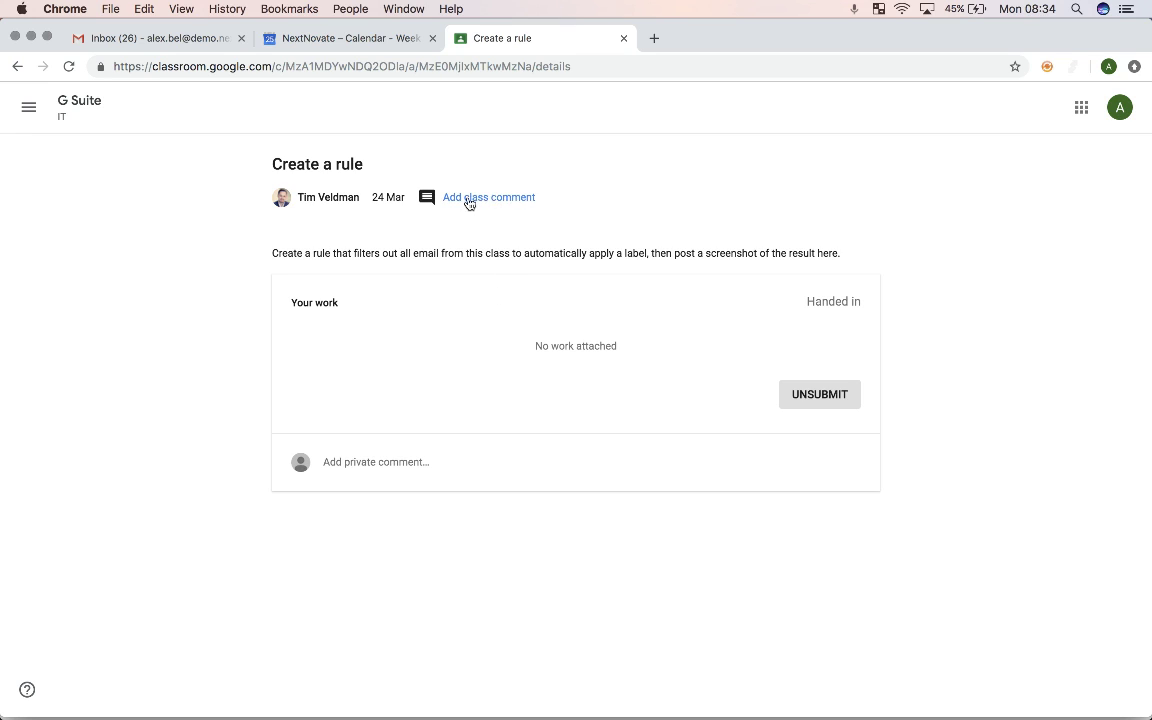
Step: Post the private comment 'Thanks teacher!' on the assignment
left_click(380, 465)
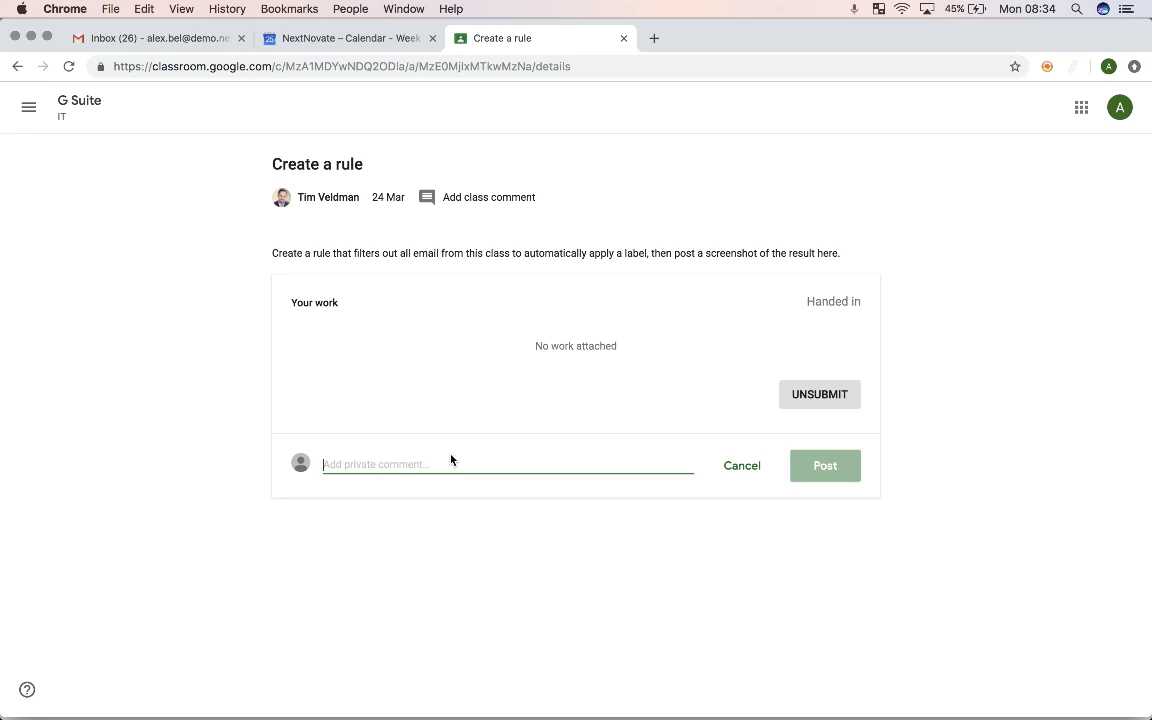
type("Thanks teacher!")
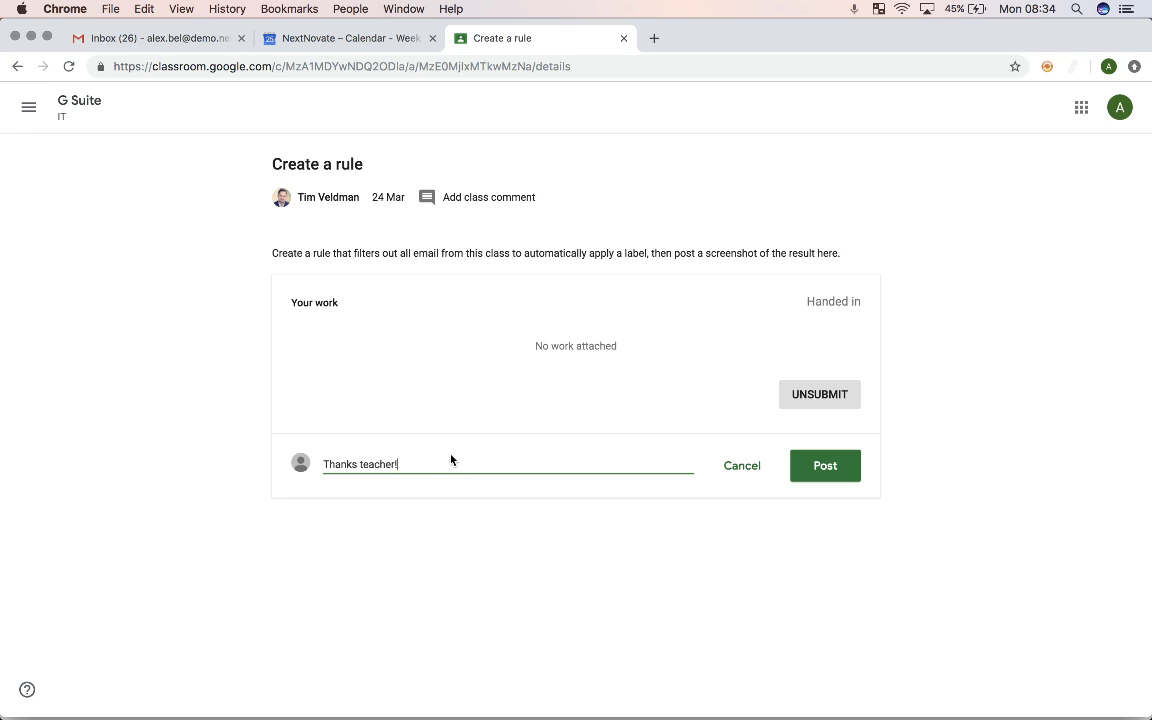
left_click(802, 474)
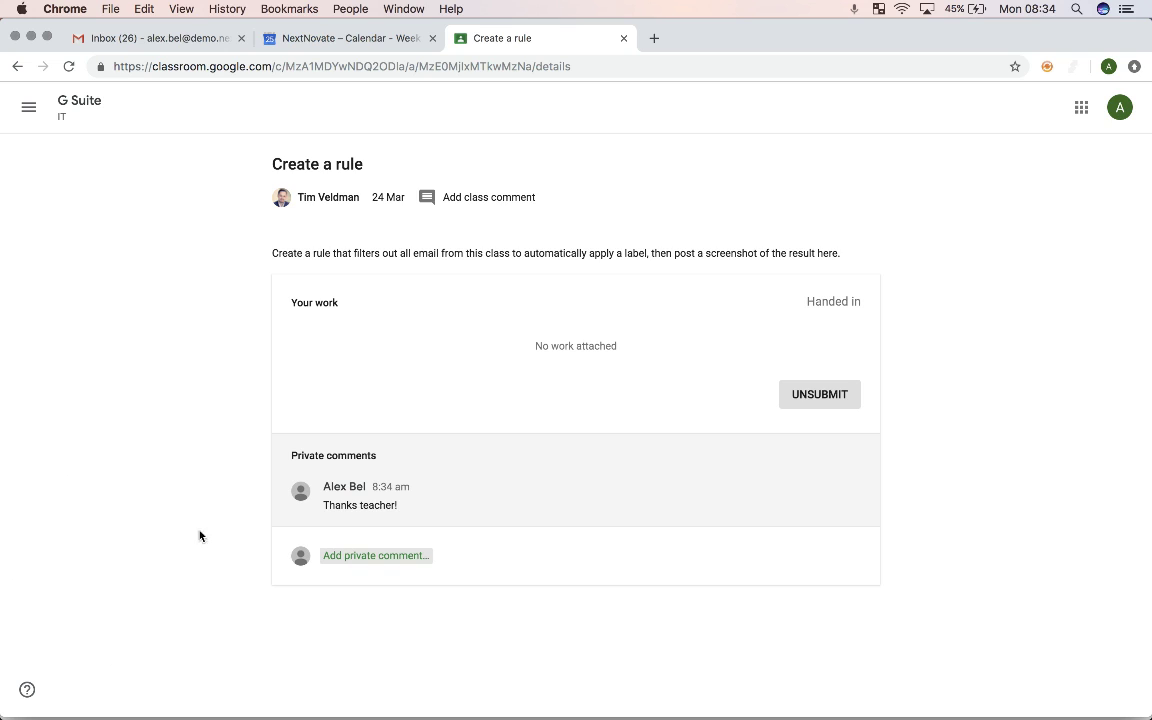
Step: Navigate through the Courses list to the G Suite IT class's Classwork tab, scrolled to the top
left_click(29, 107)
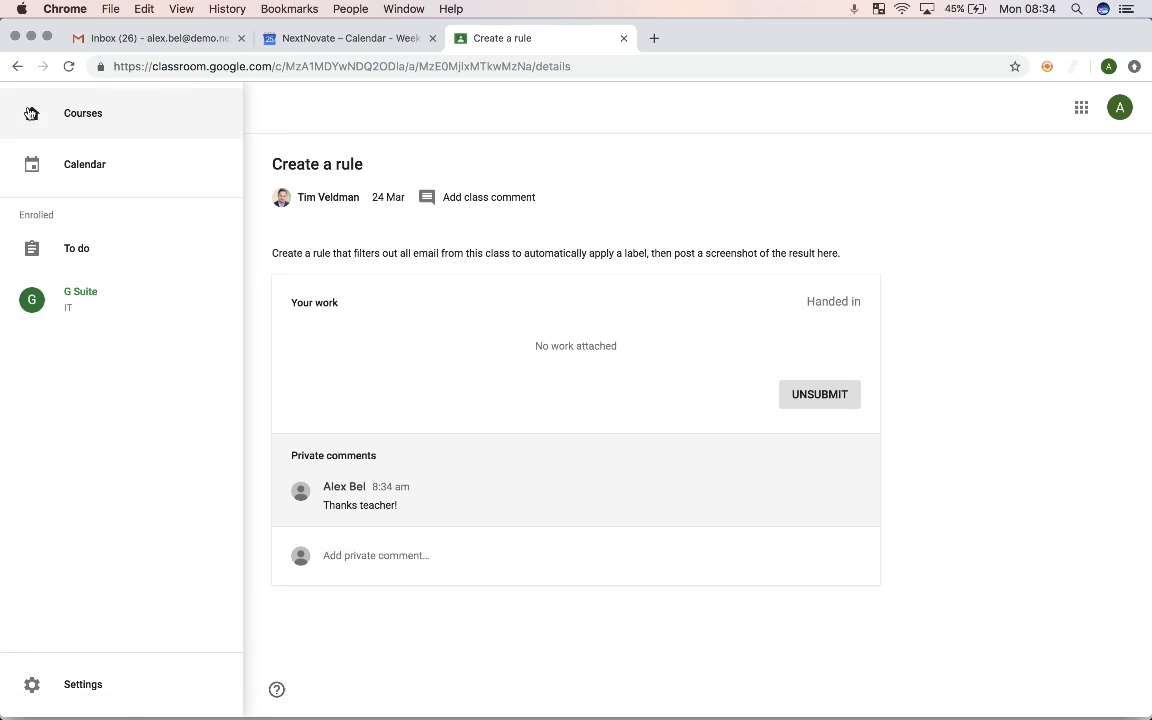
left_click(101, 120)
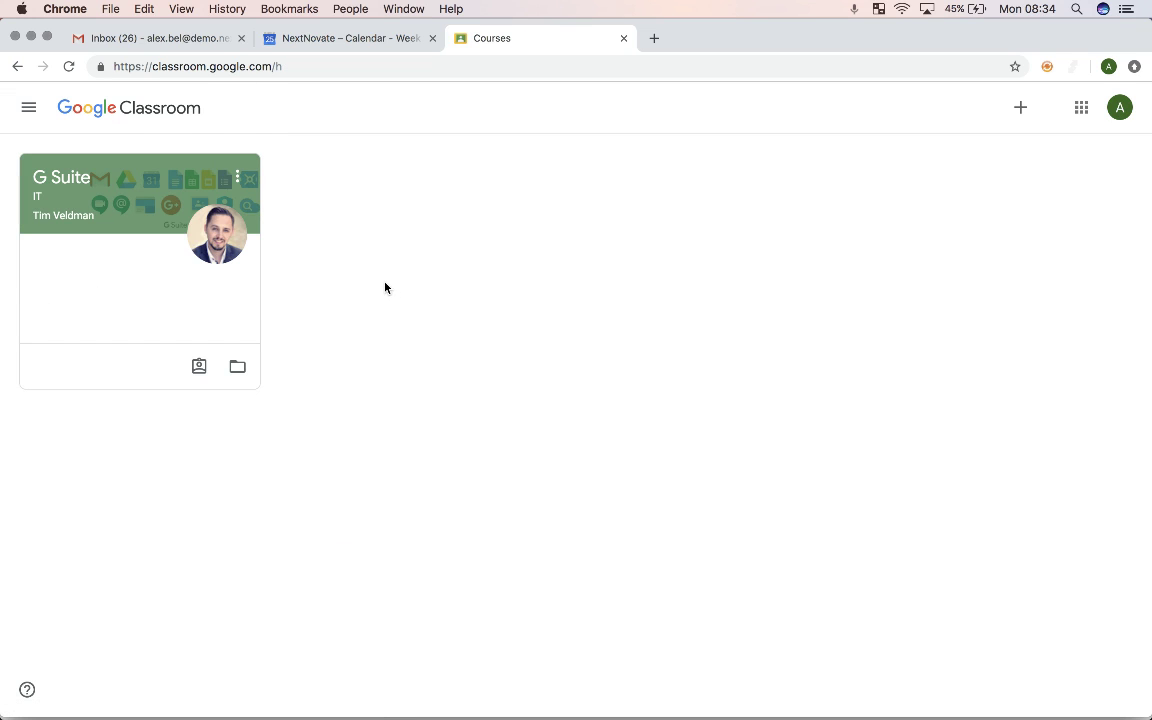
left_click(150, 290)
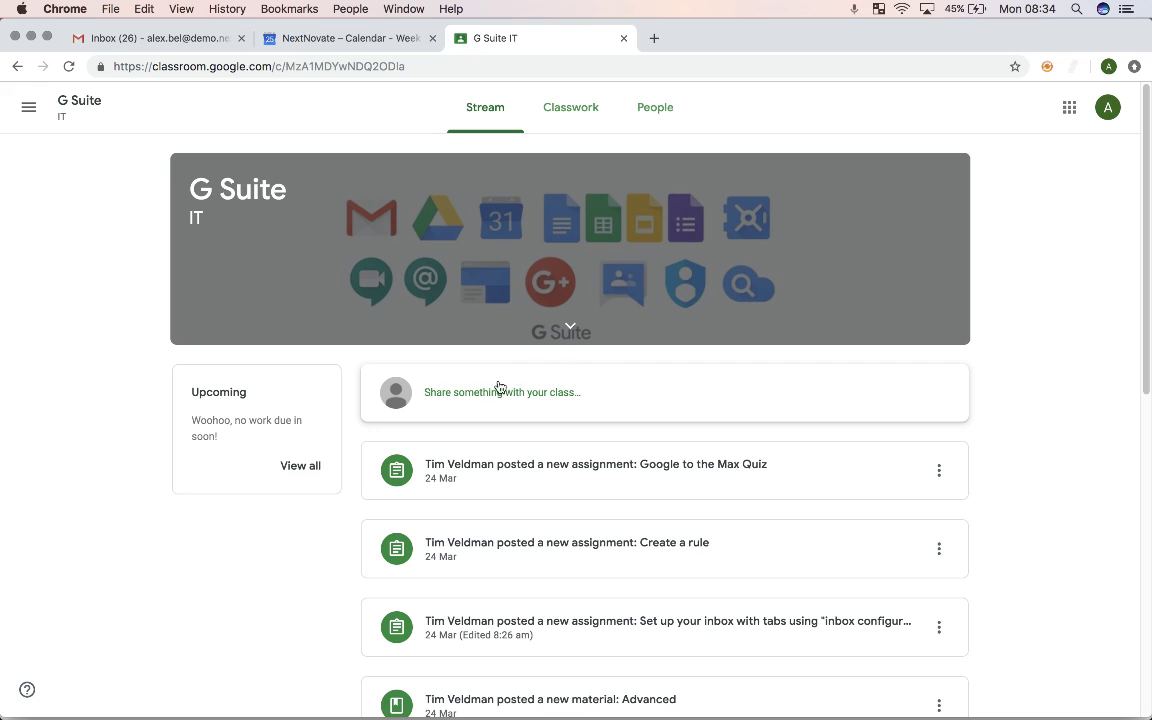
left_click(557, 118)
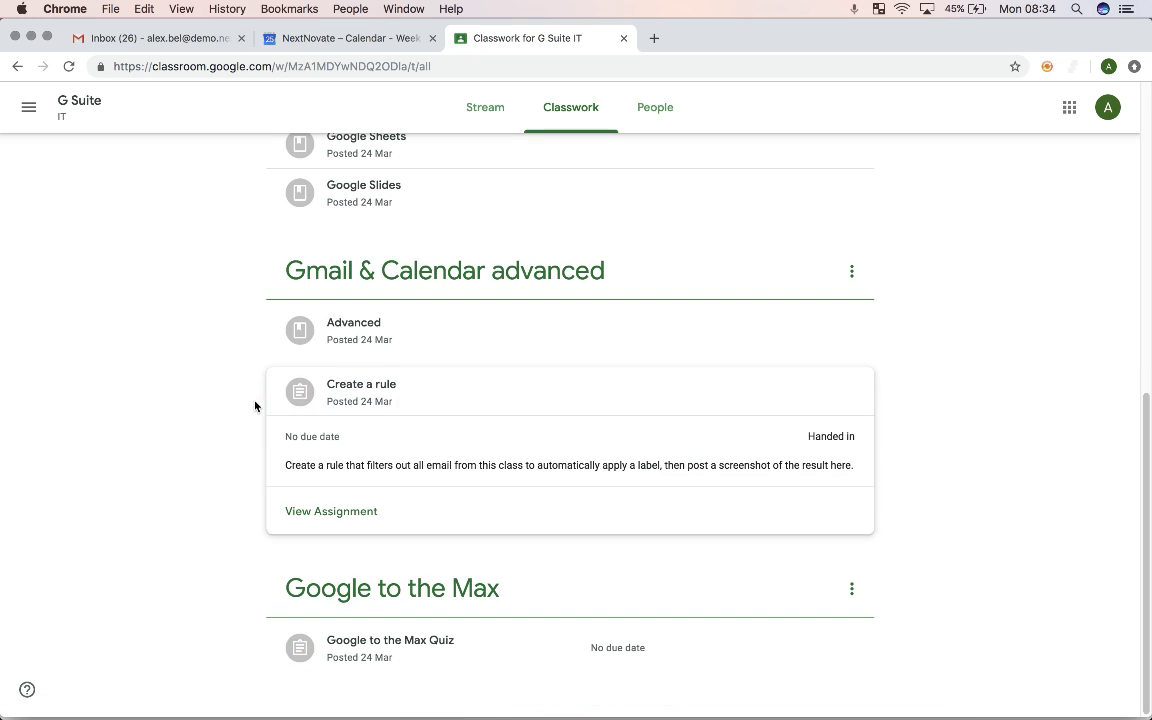
scroll(270, 411, "up", 10)
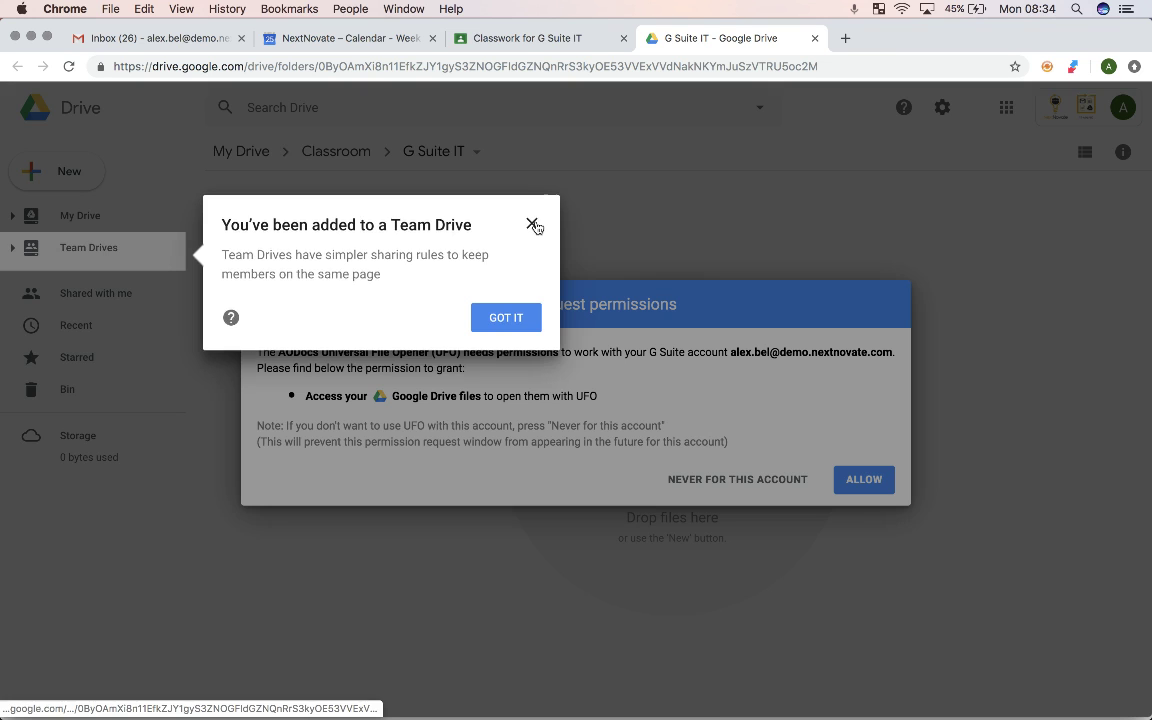
Step: Dismiss the Team Drive notice and permission request, then close the G Suite IT Drive tab
left_click(534, 225)
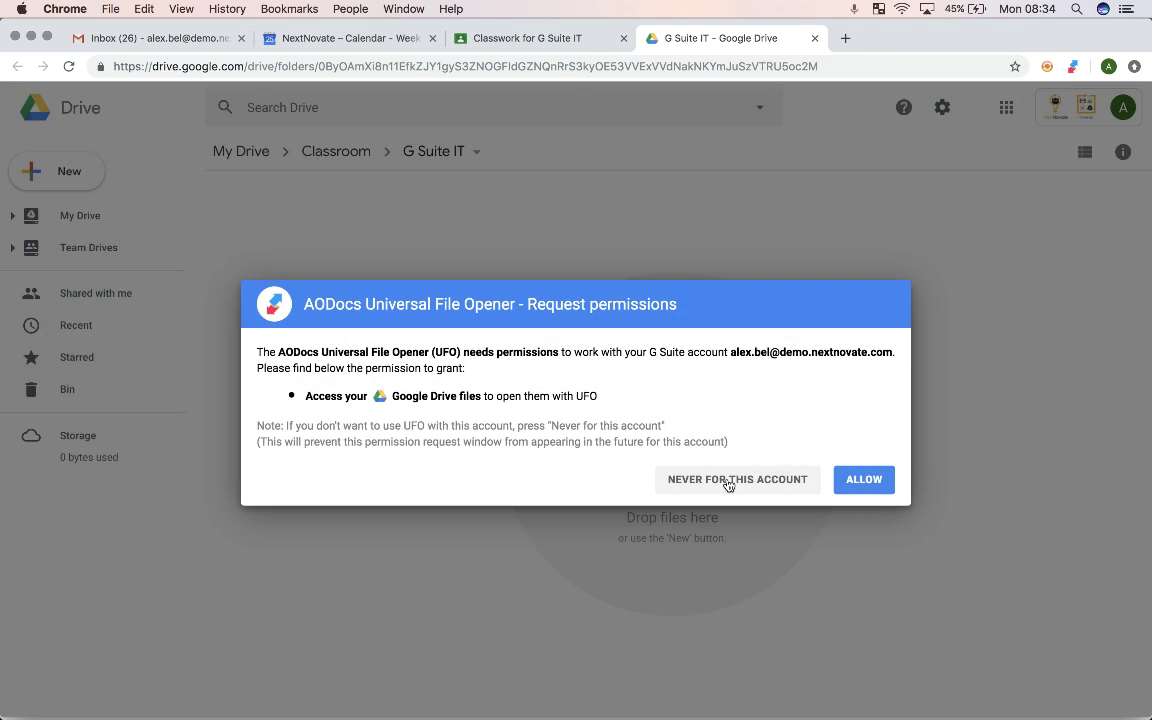
left_click(730, 479)
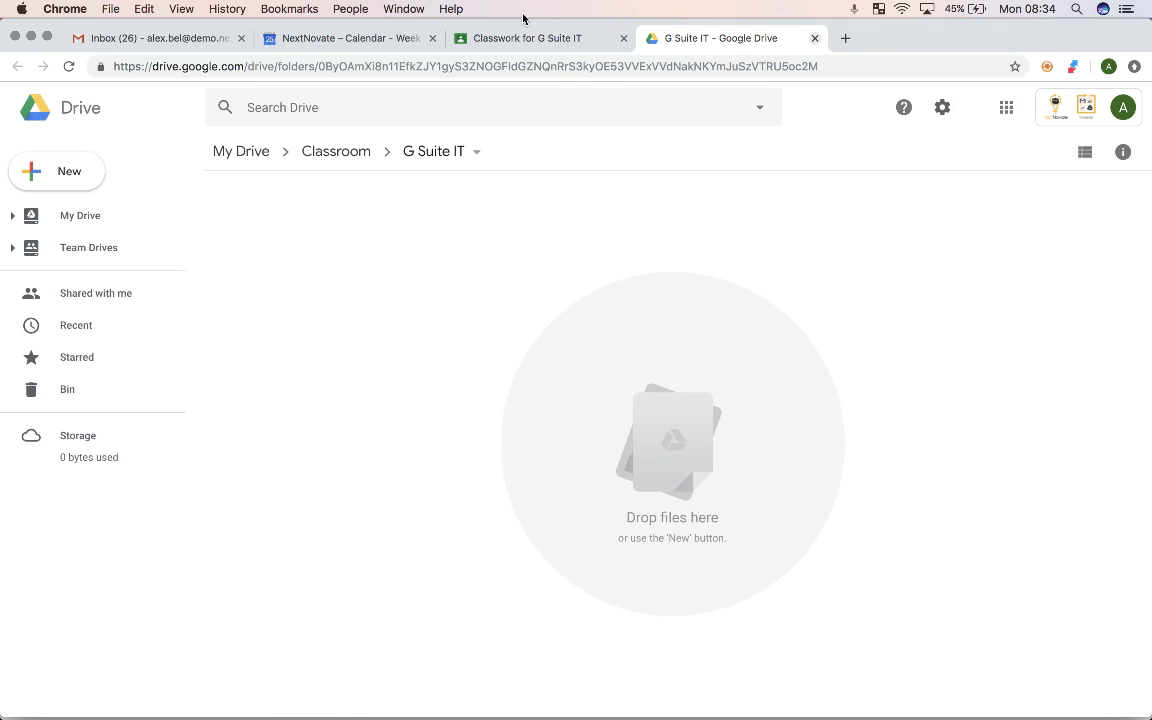
key("super+w")
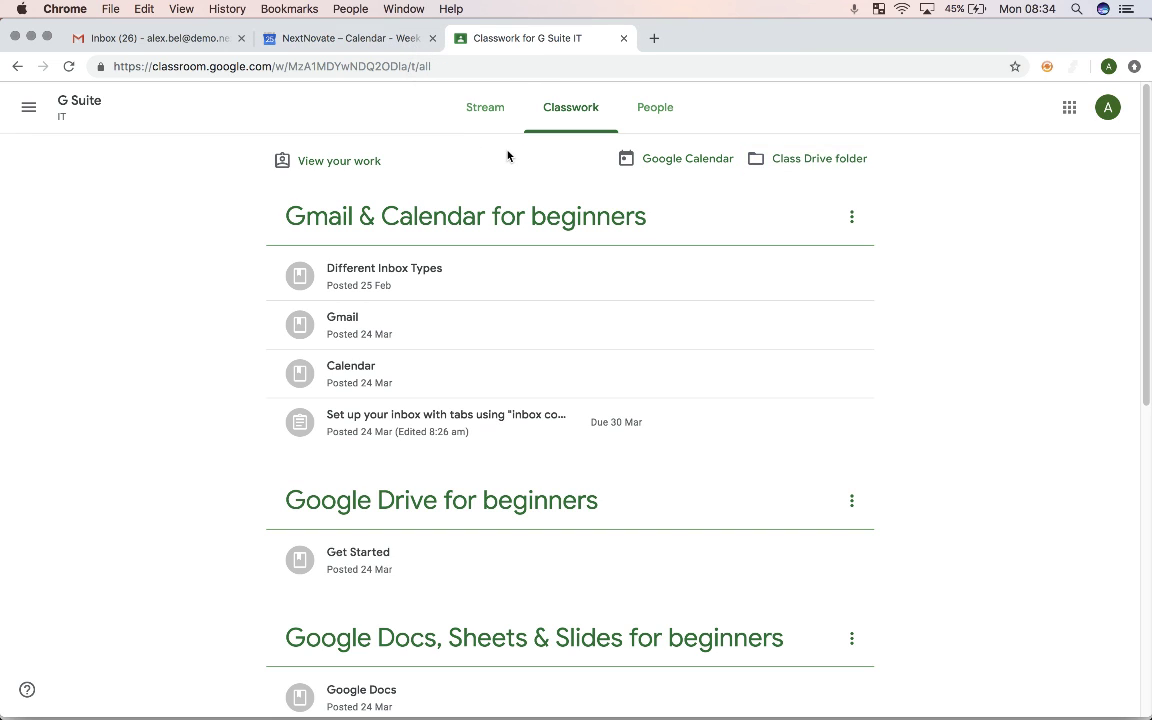
Step: Bring forward the other Chrome window showing the Classroom class list
key("ctrl+Up")
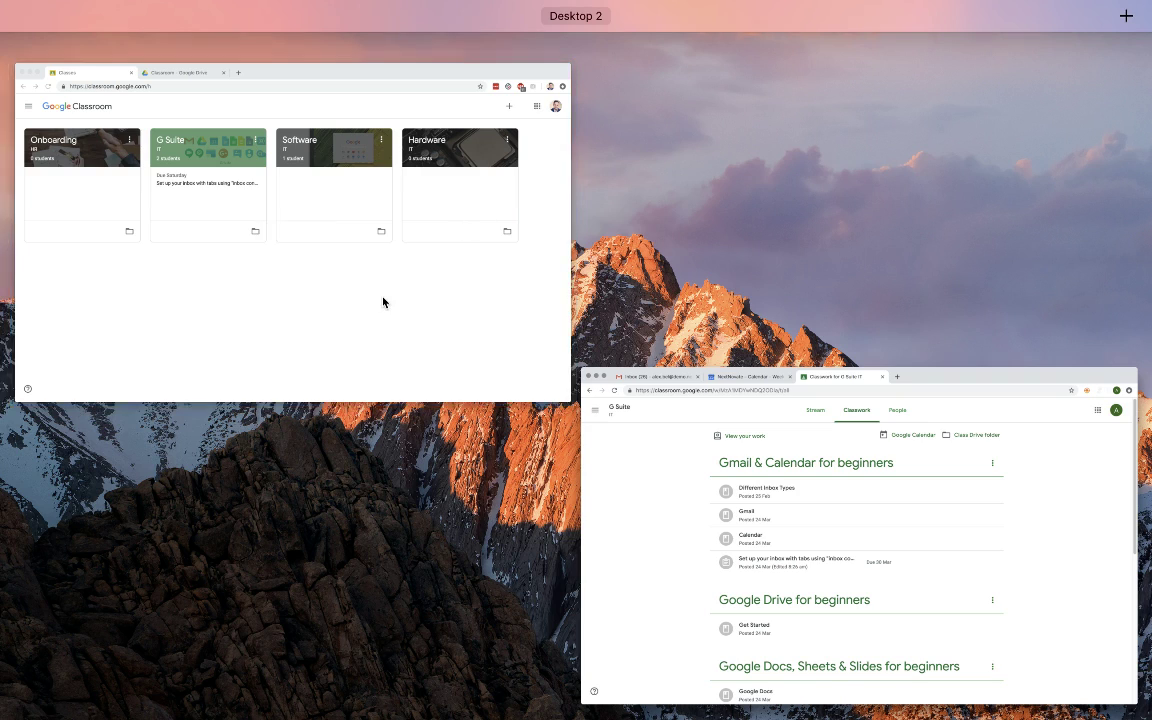
left_click(383, 302)
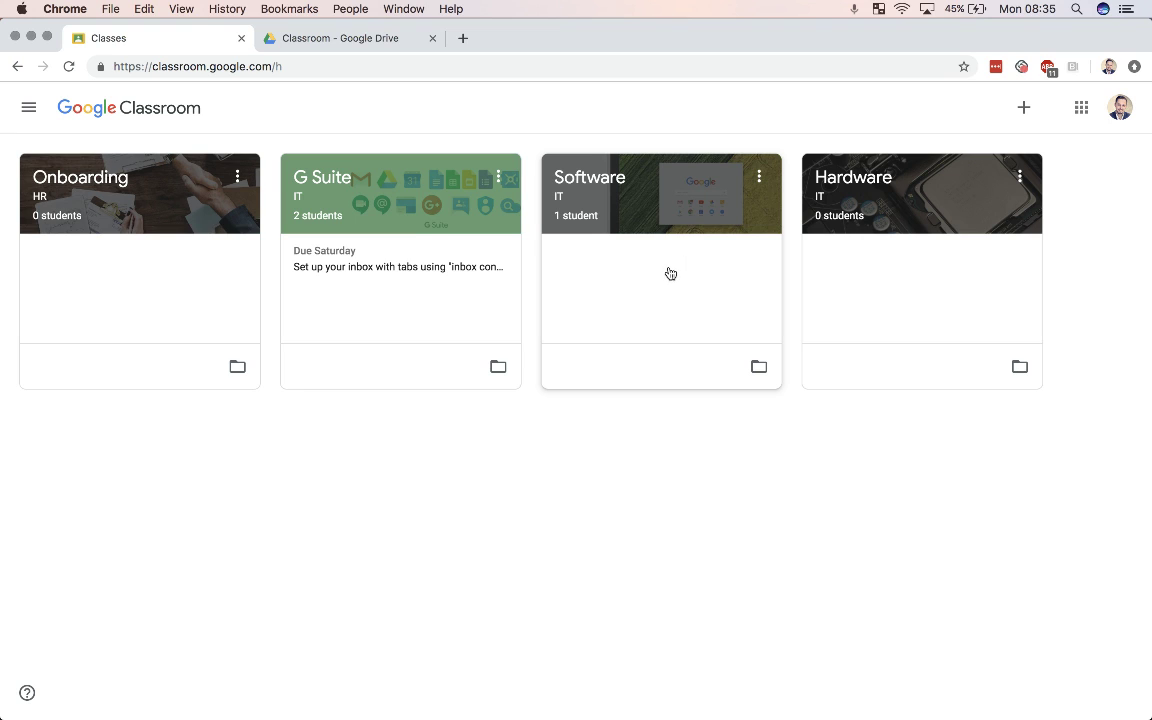
Step: Invite a new student by e-mail address from the Software class's People page
left_click(588, 176)
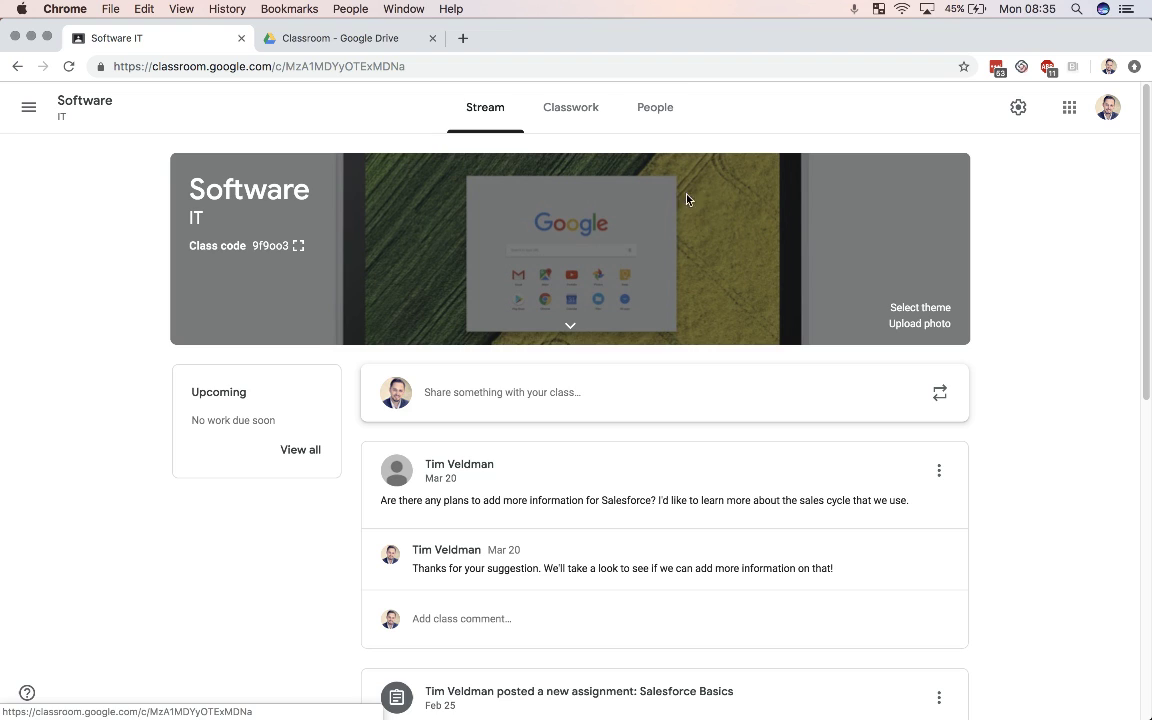
left_click(663, 108)
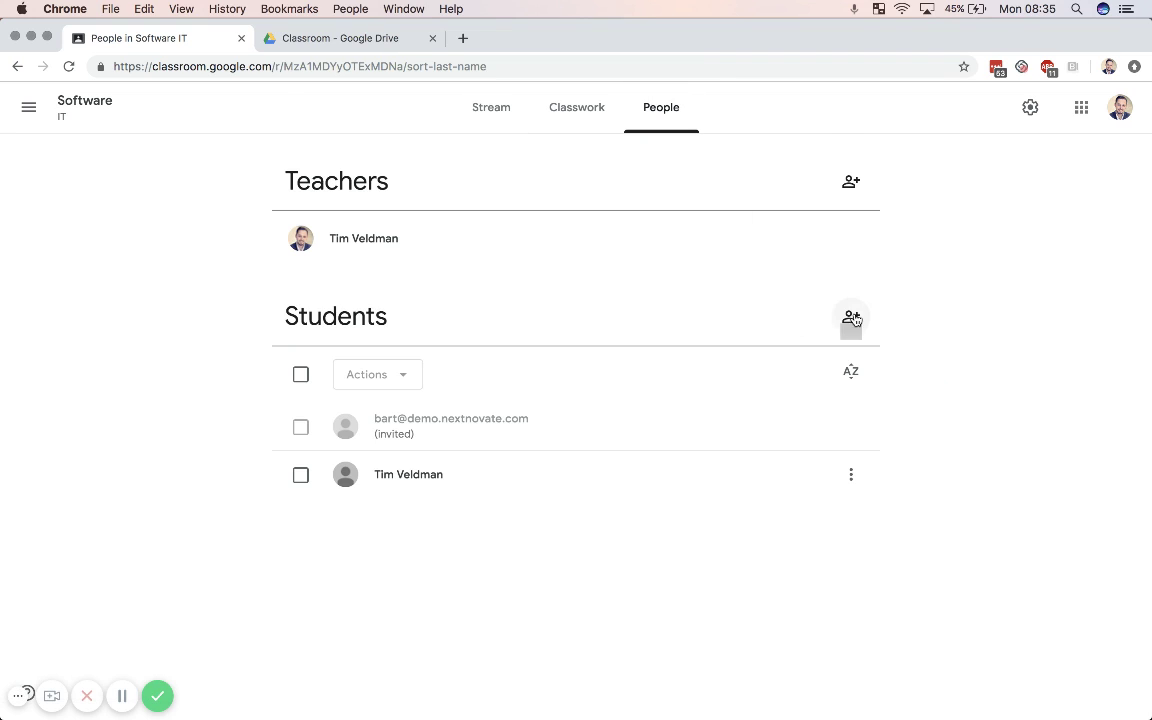
left_click(851, 318)
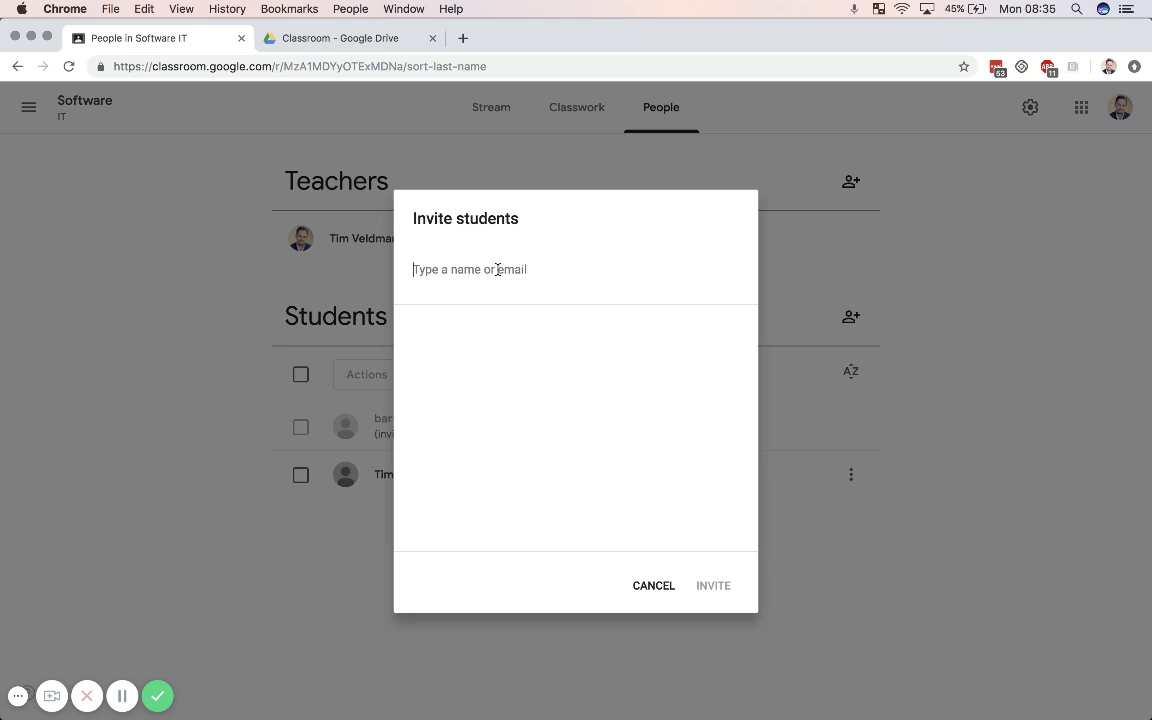
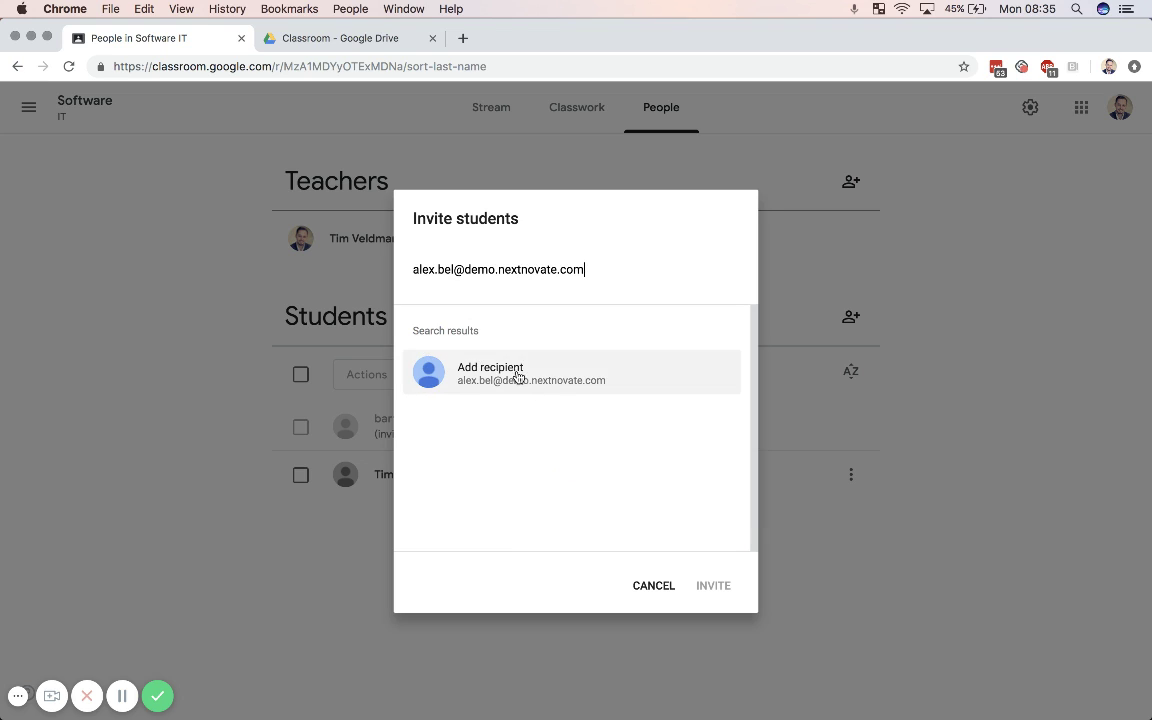
left_click(518, 377)
left_click(714, 589)
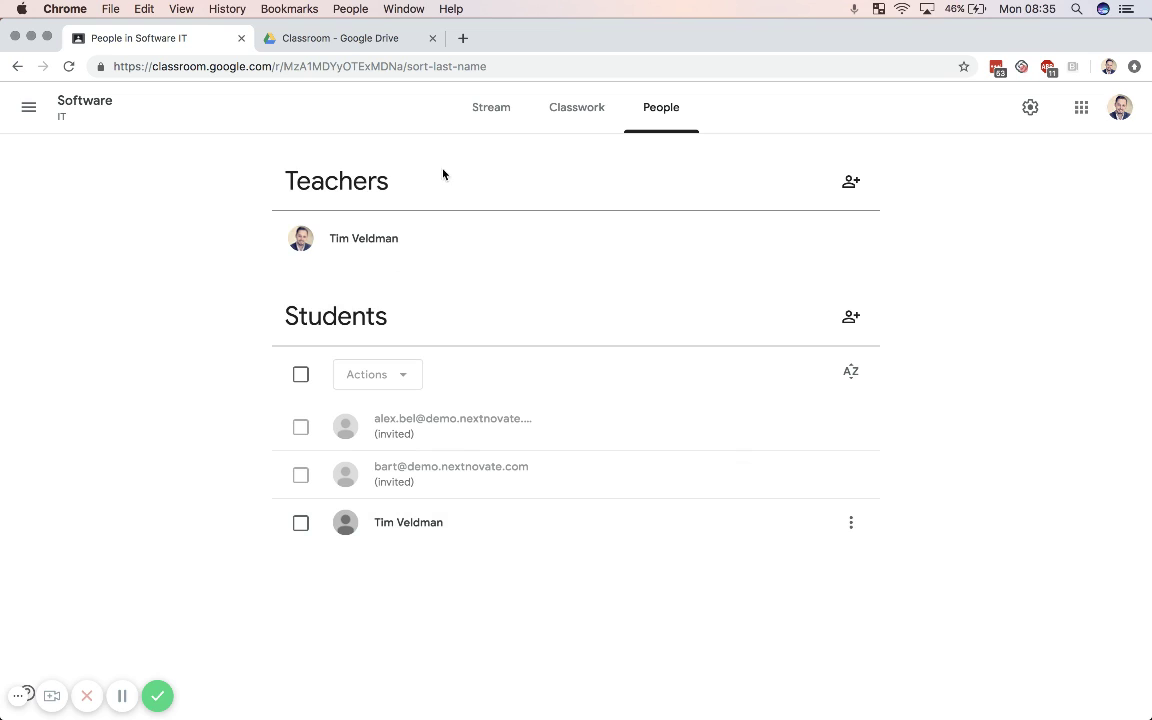
Step: Open the G Suite class from the sidebar's class list and browse its Classwork
left_click(16, 113)
left_click(113, 116)
left_click(476, 240)
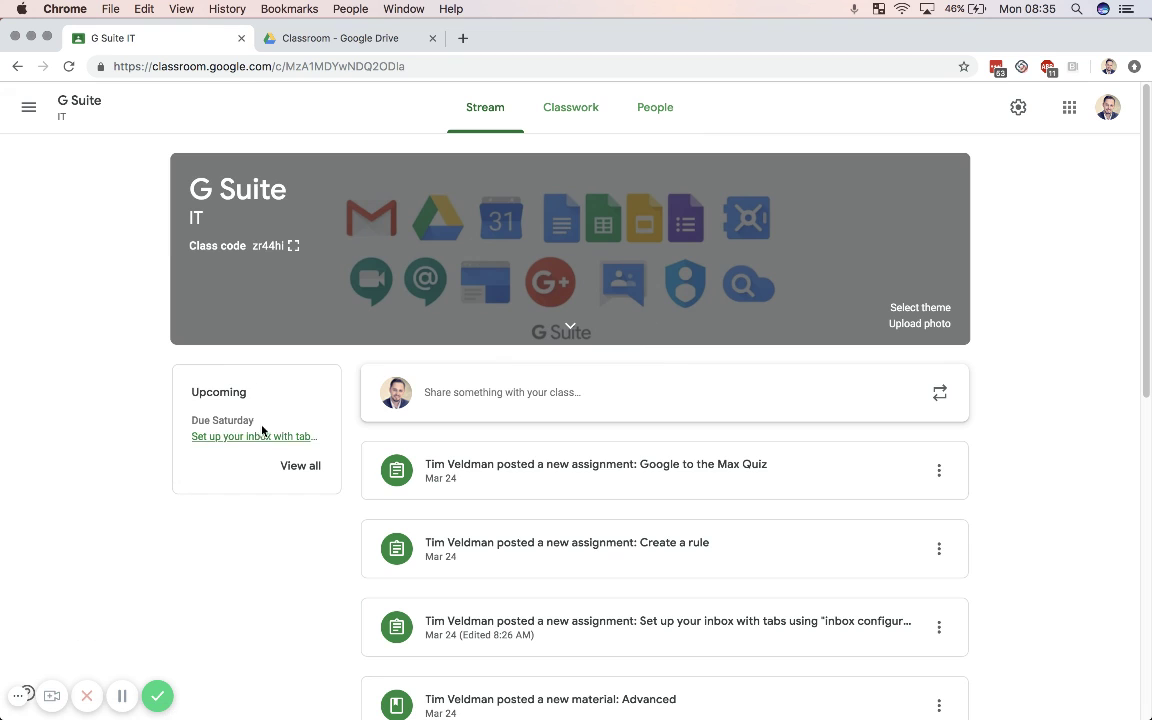
left_click(573, 114)
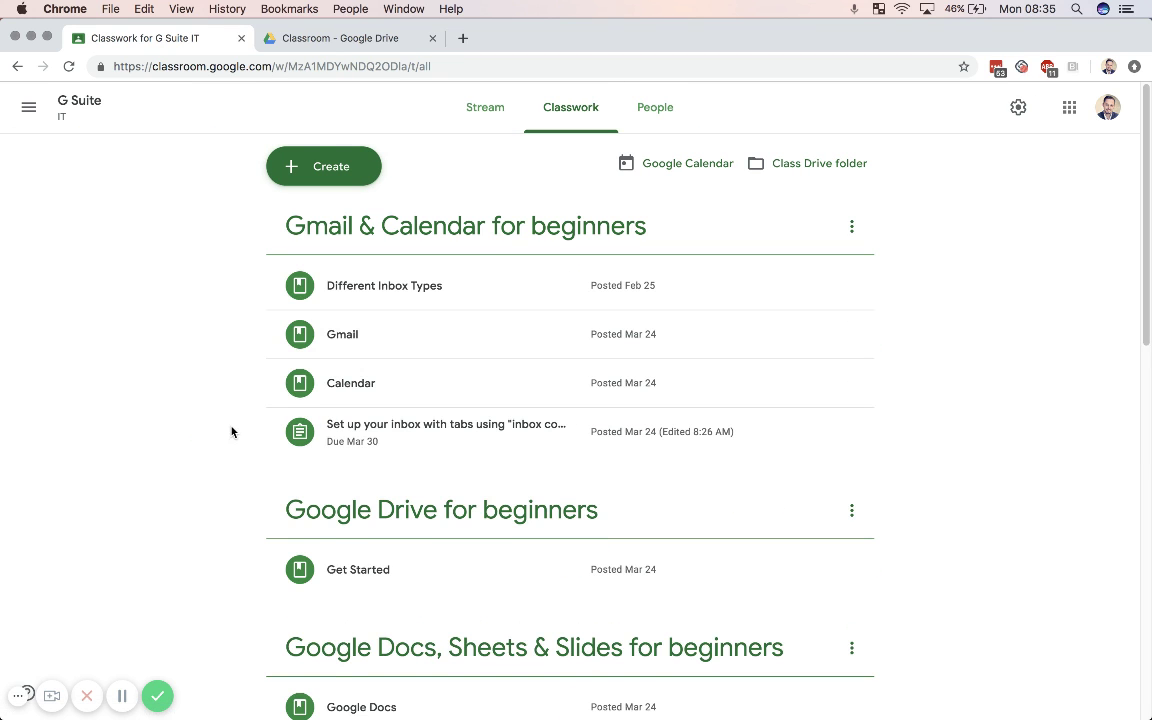
scroll(231, 431, "down", 10)
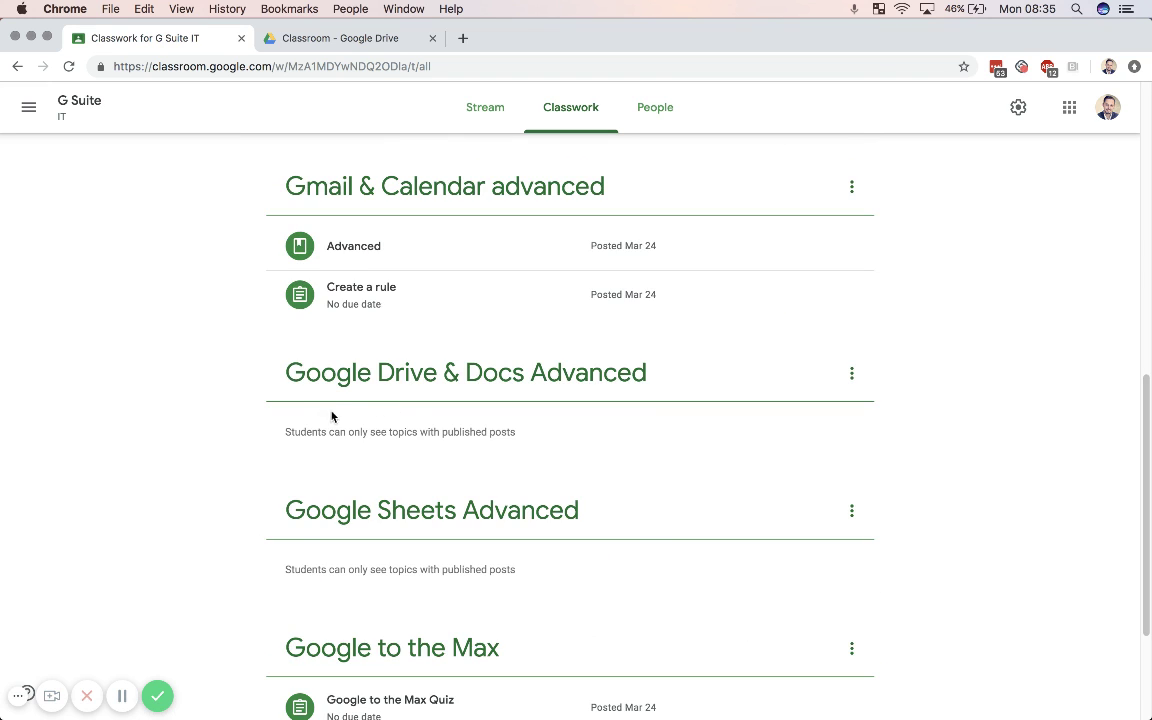
scroll(450, 422, "up", 10)
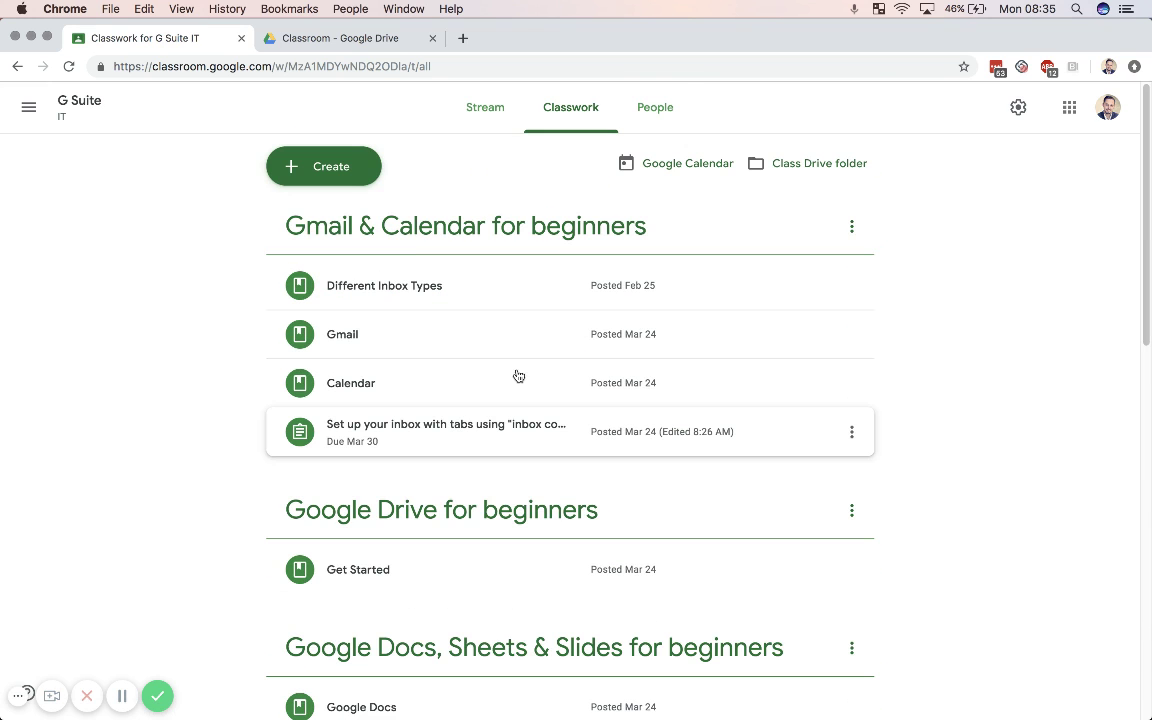
Step: Check the People and Stream pages, then expand the Create a rule assignment in Classwork
left_click(648, 117)
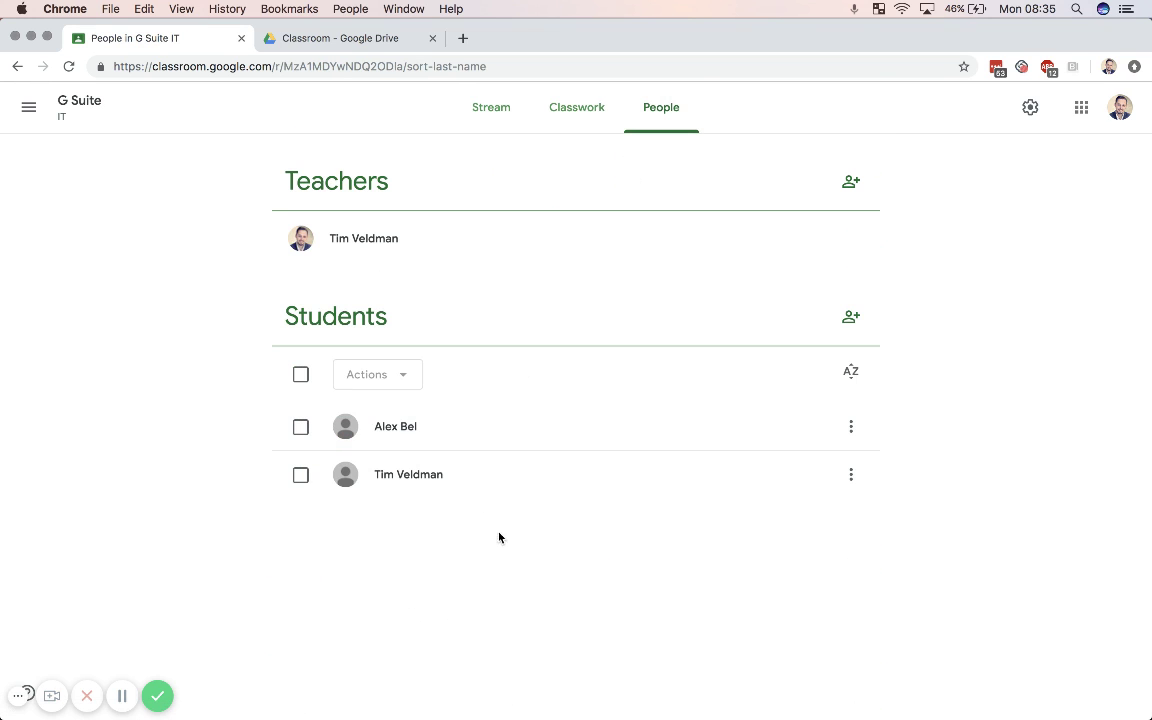
left_click(571, 114)
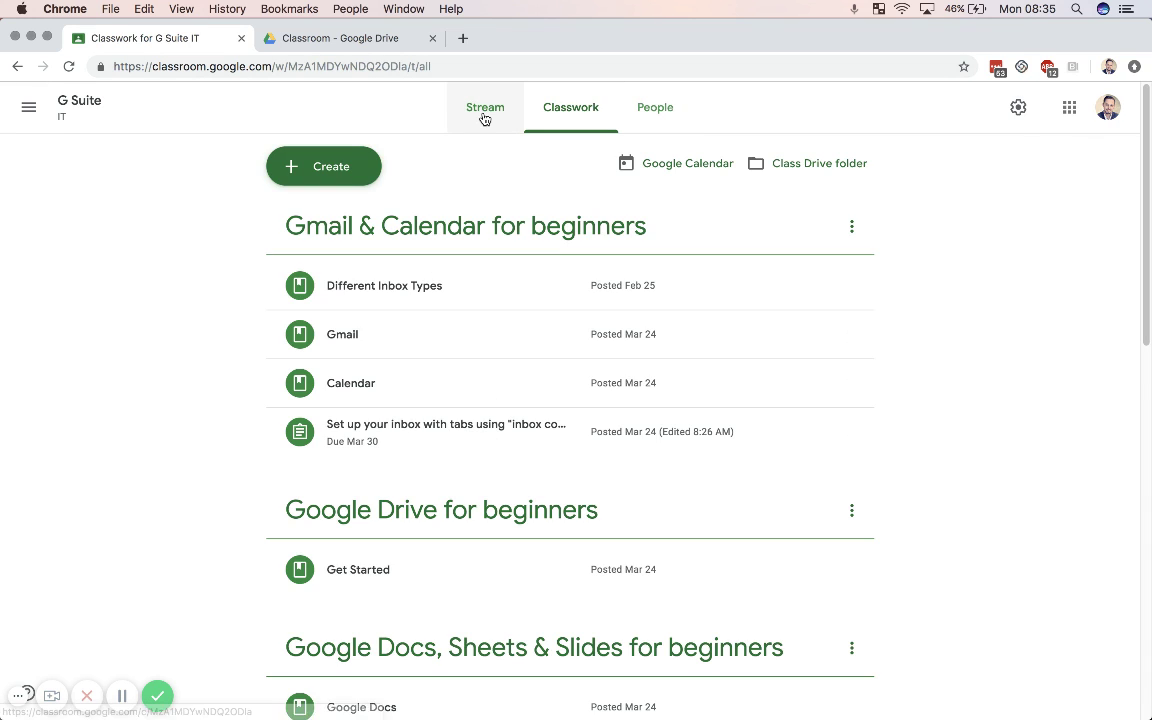
left_click(484, 117)
left_click(562, 110)
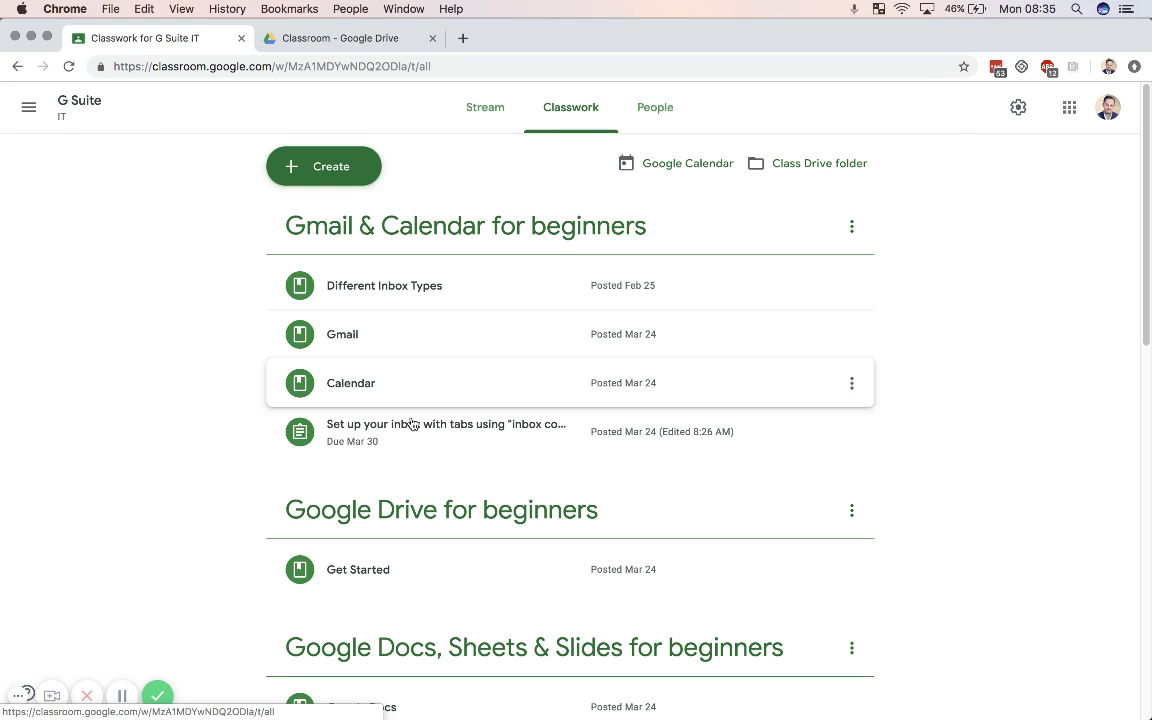
scroll(430, 433, "down", 5)
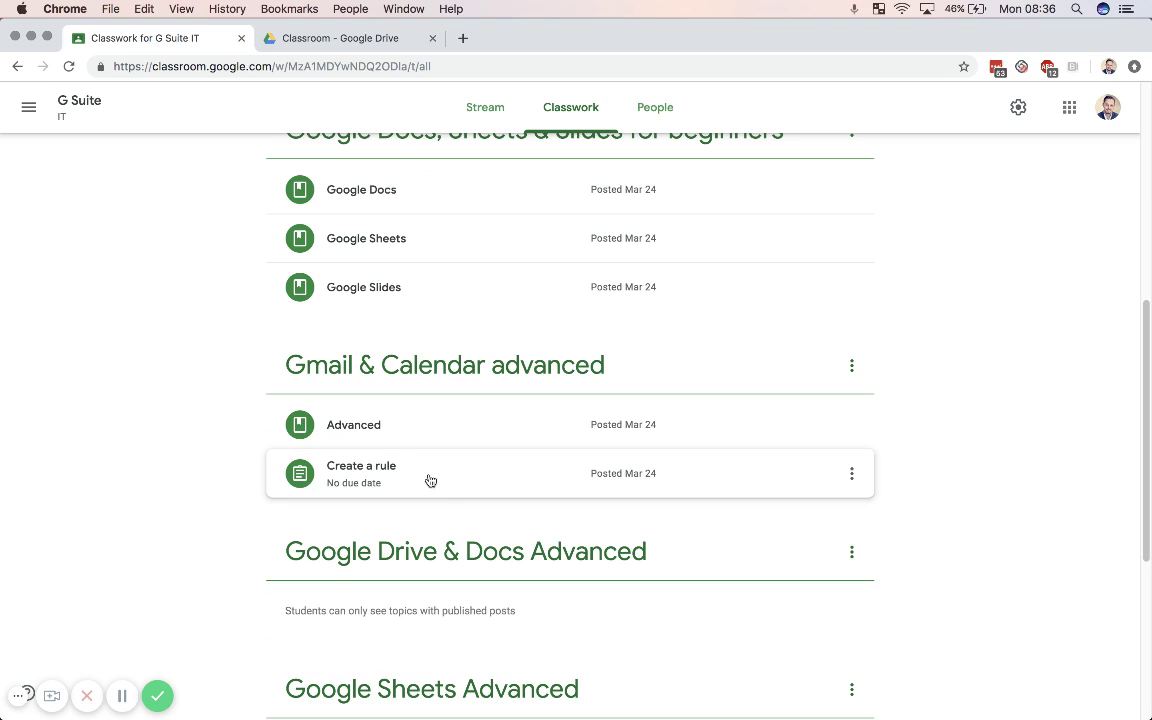
left_click(378, 471)
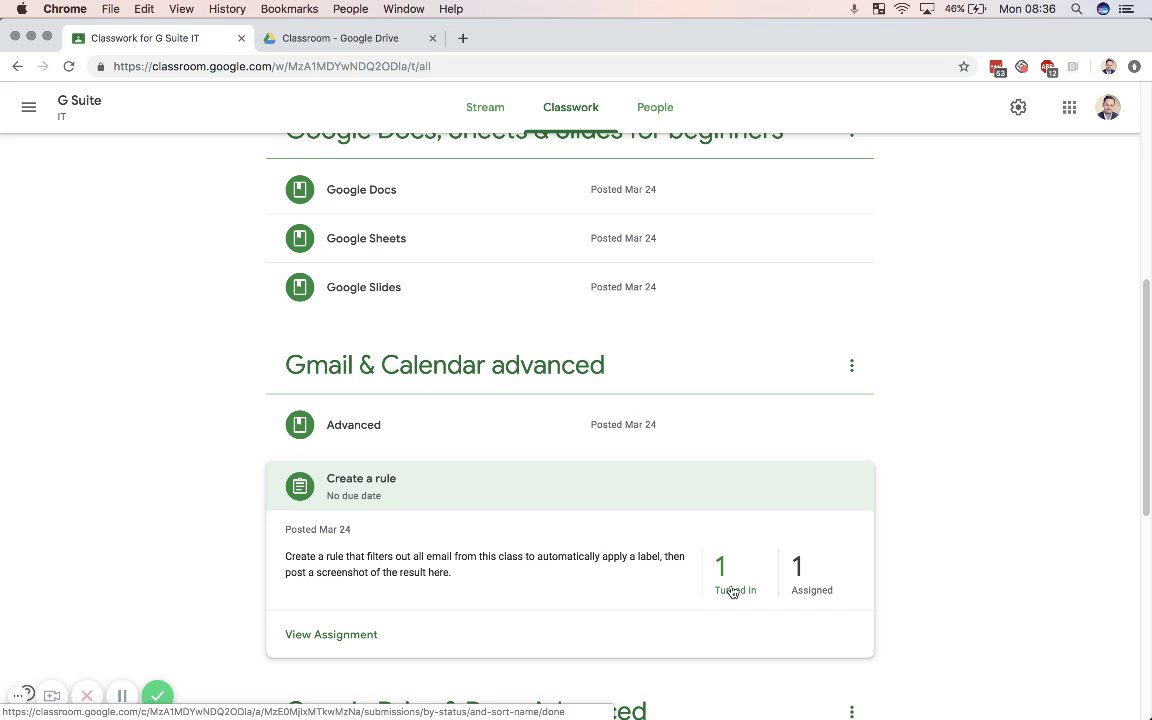
Step: Grade the turned-in Create a rule submission 100/100 and return it to the student
left_click(365, 634)
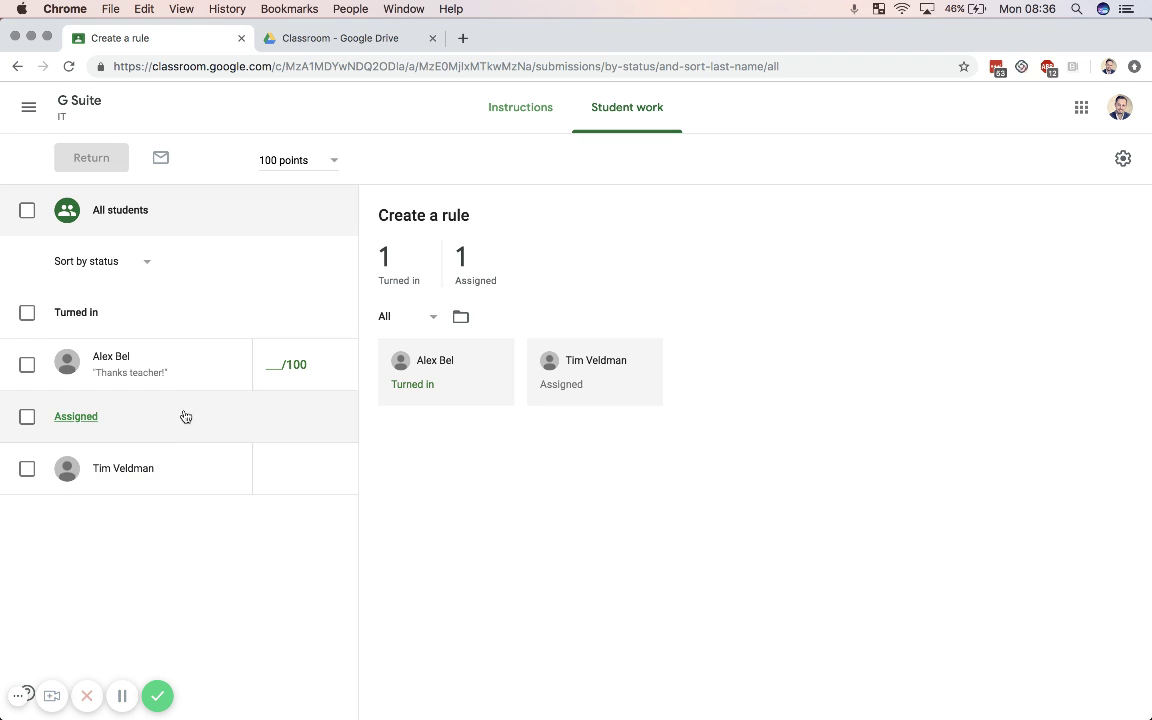
left_click(146, 378)
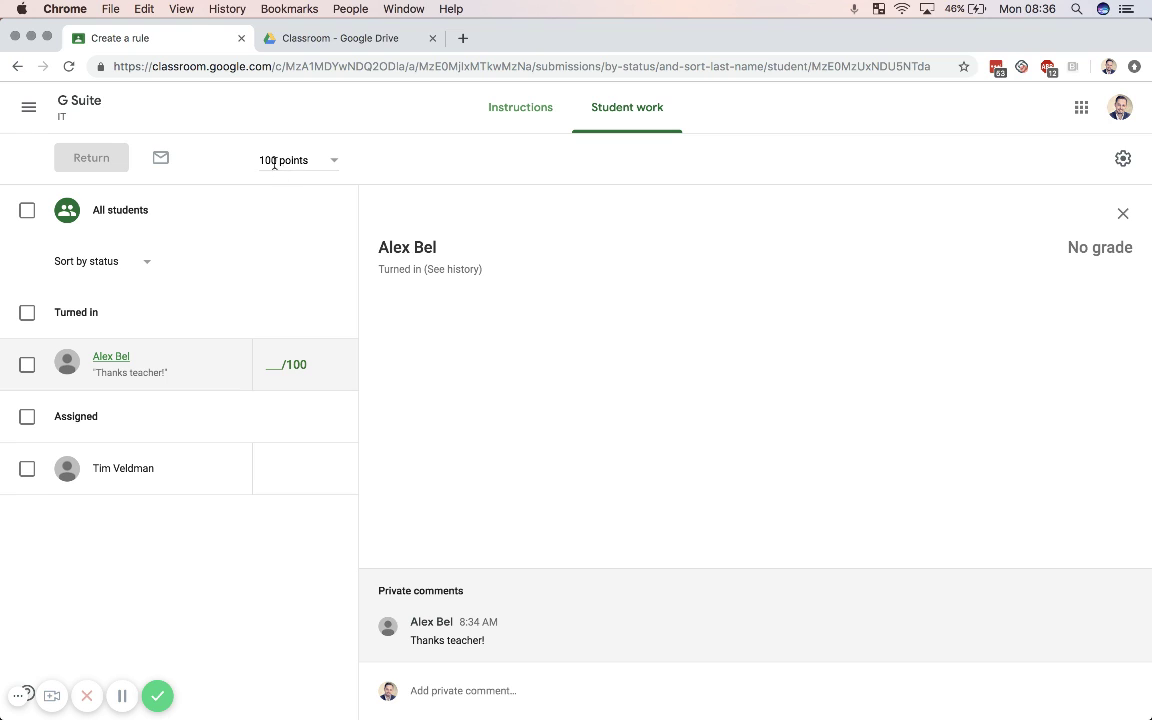
left_click(272, 362)
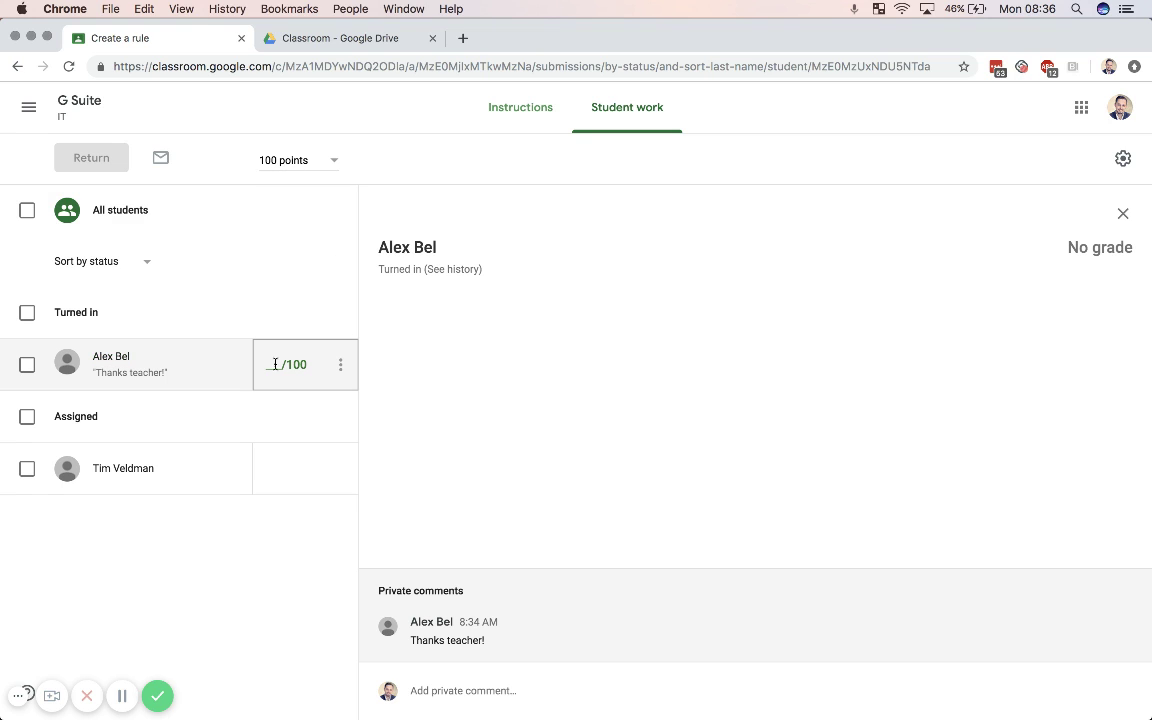
type("100")
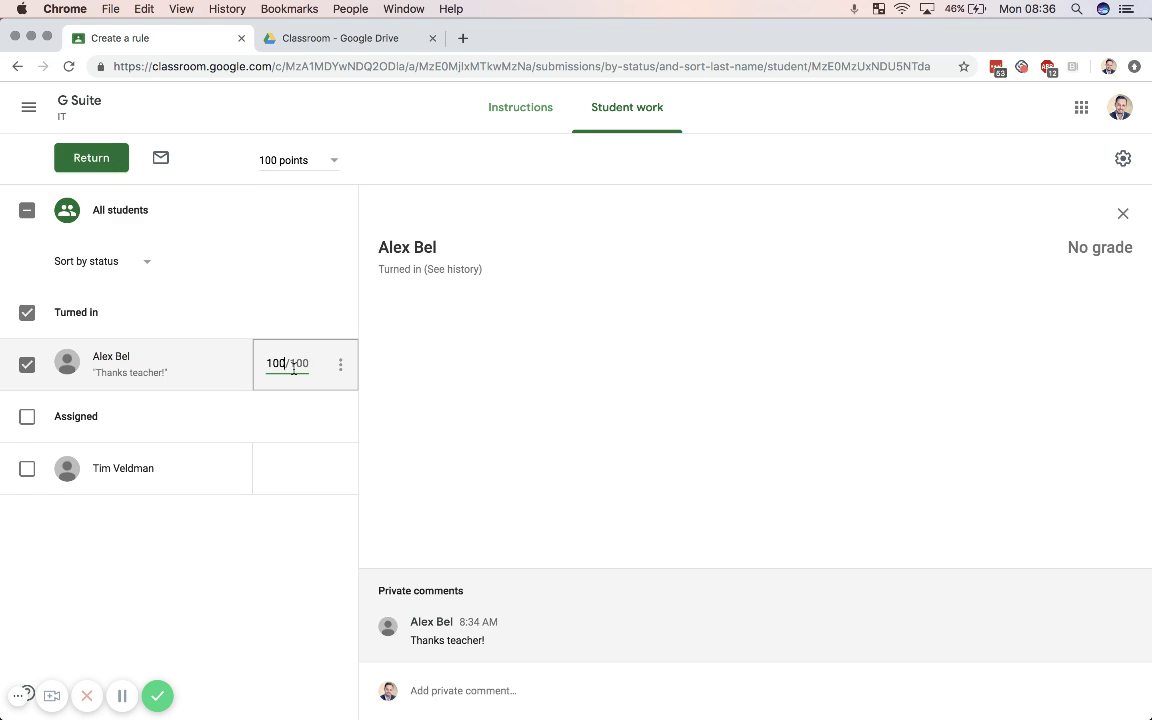
left_click(92, 159)
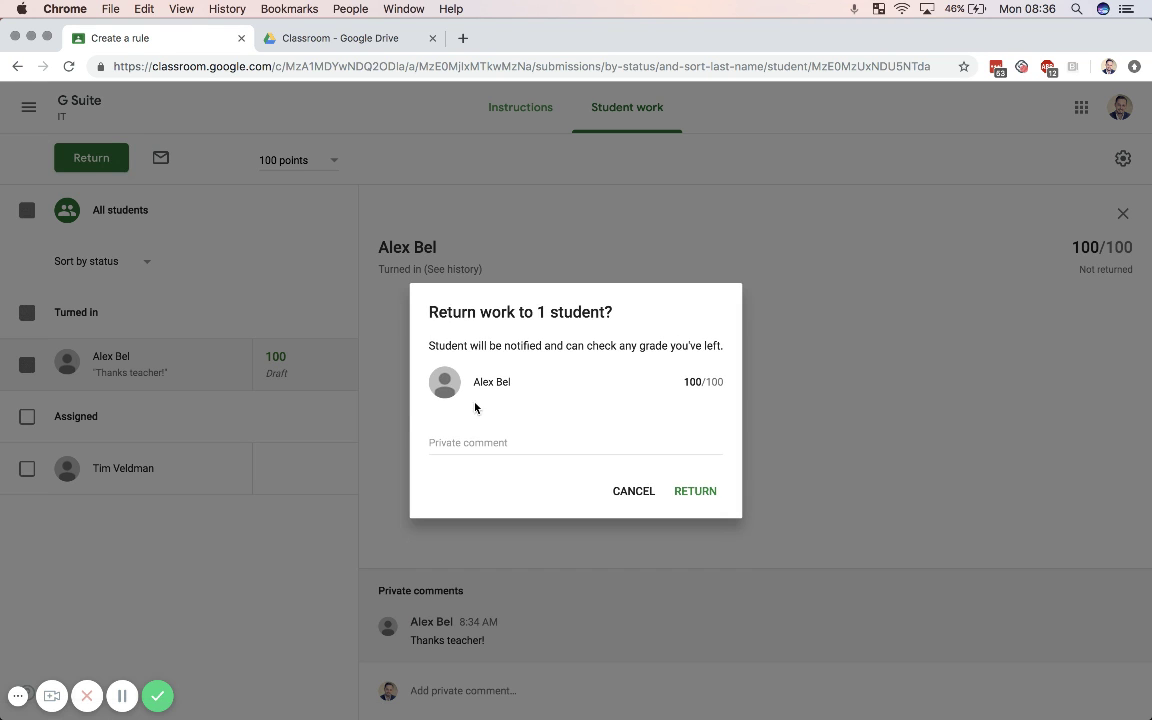
left_click(697, 490)
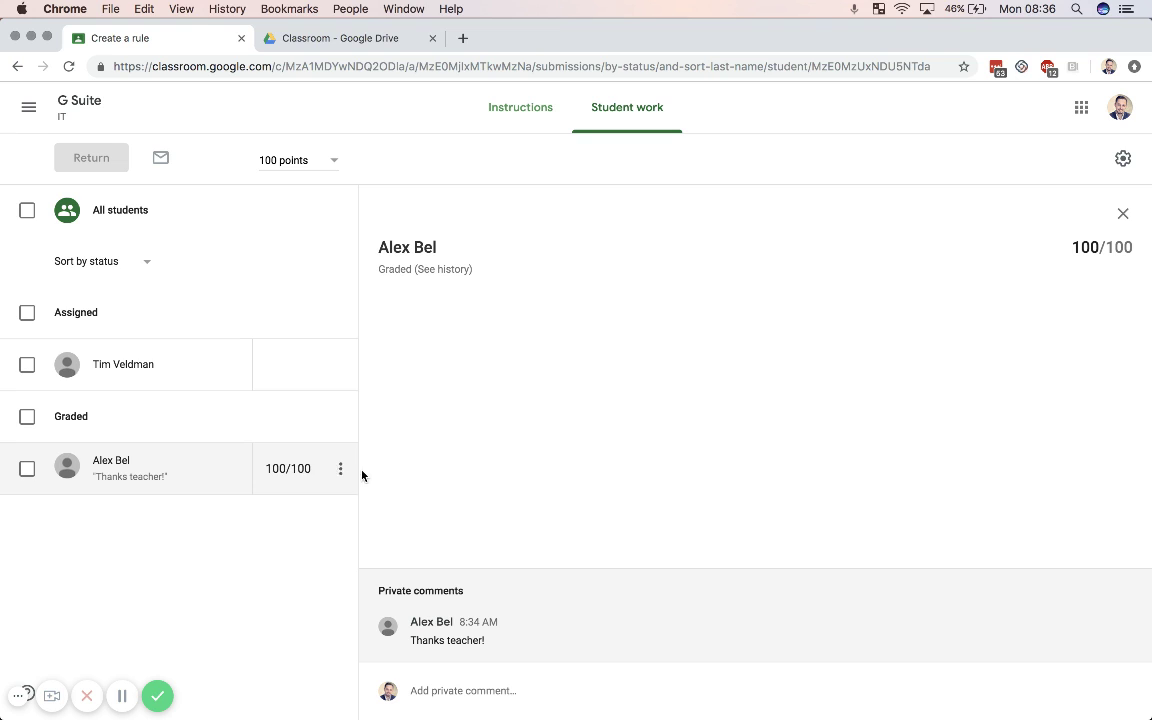
Step: Try student selection, sorting by status and grade export options, then view Instructions
left_click(27, 468)
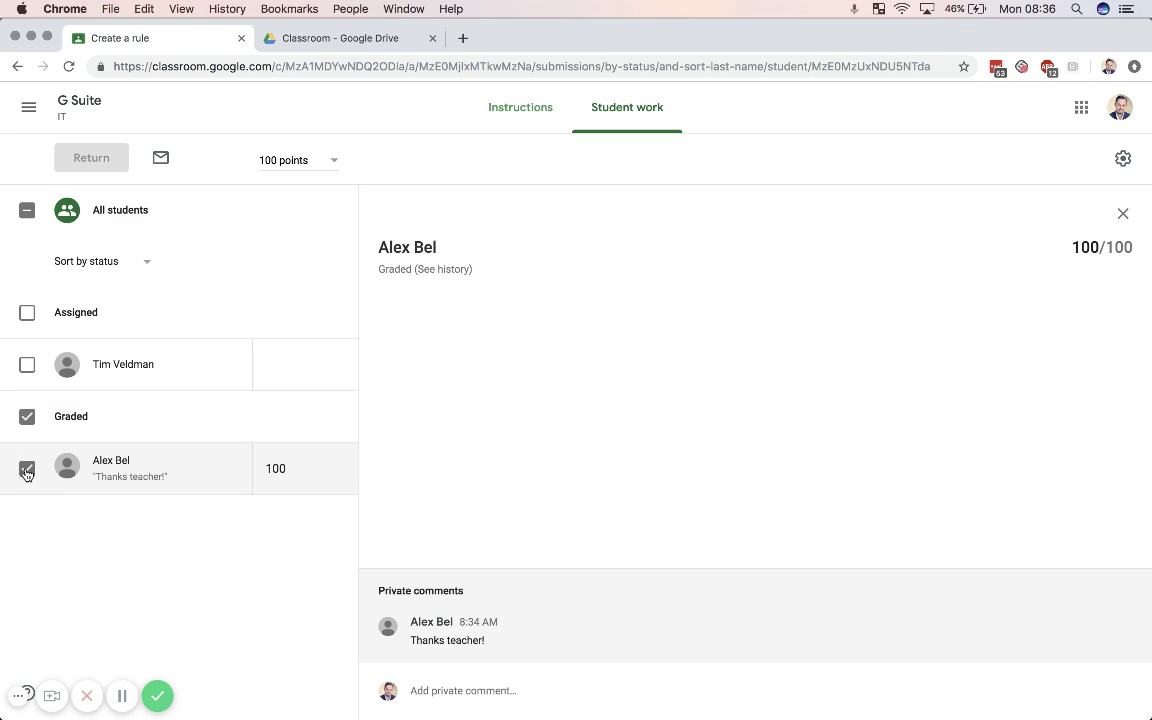
left_click(27, 468)
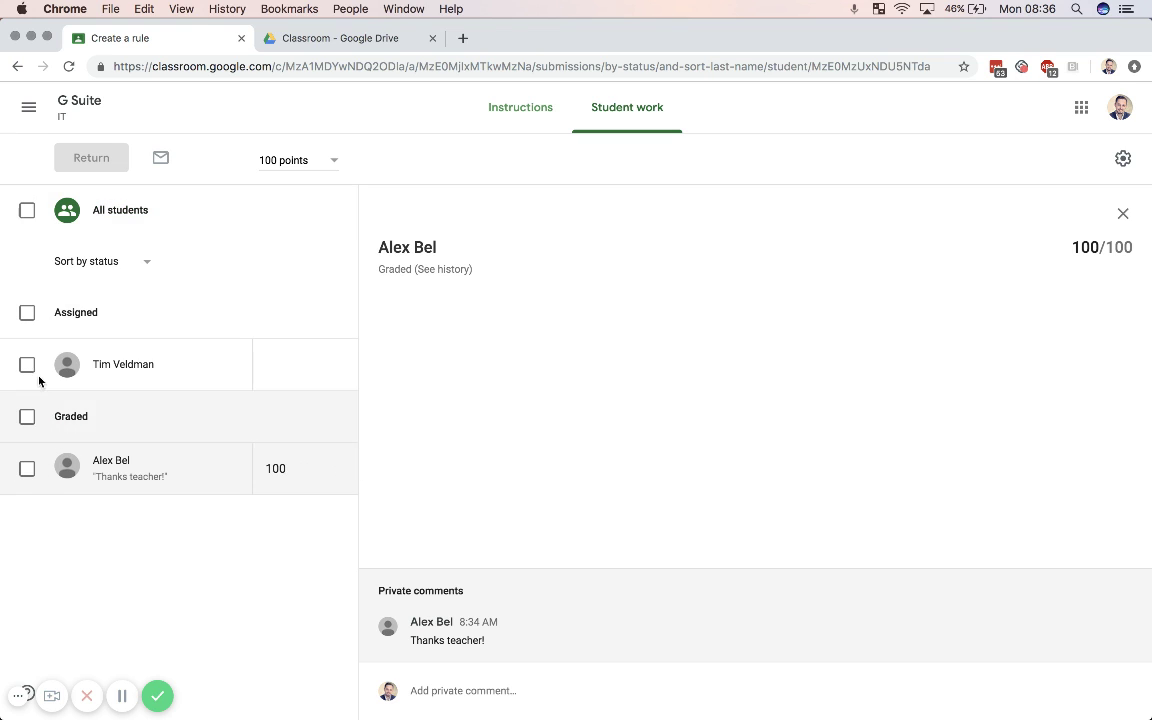
left_click(29, 211)
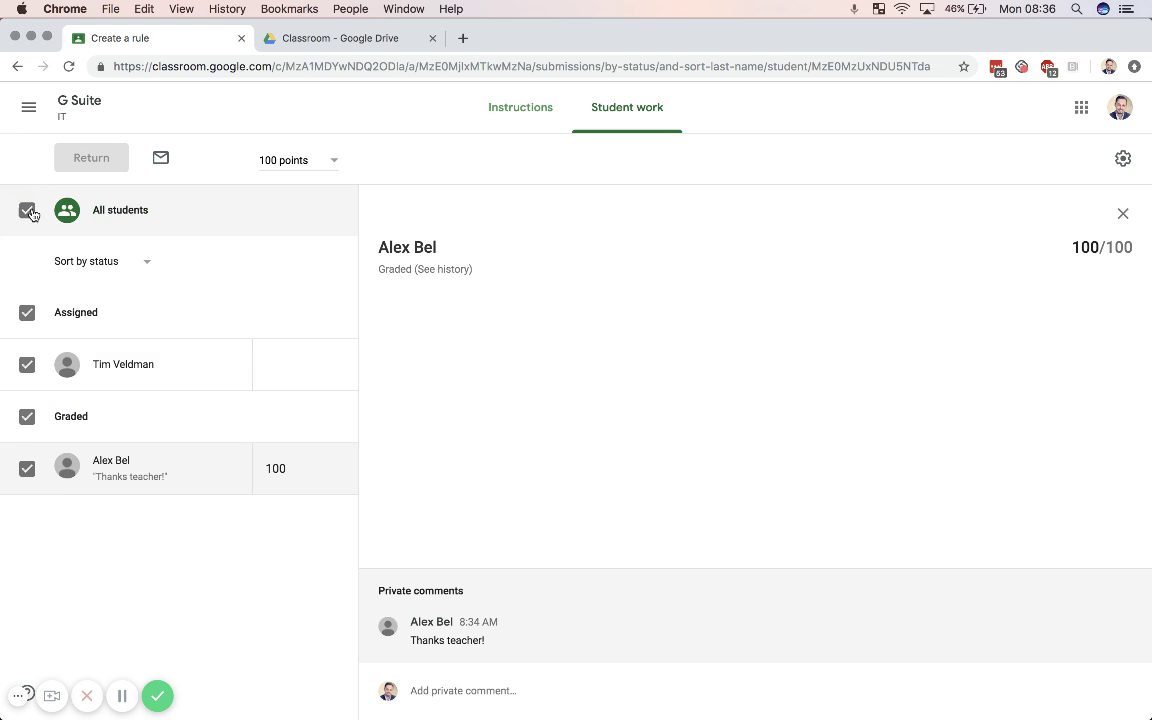
left_click(145, 263)
left_click(140, 261)
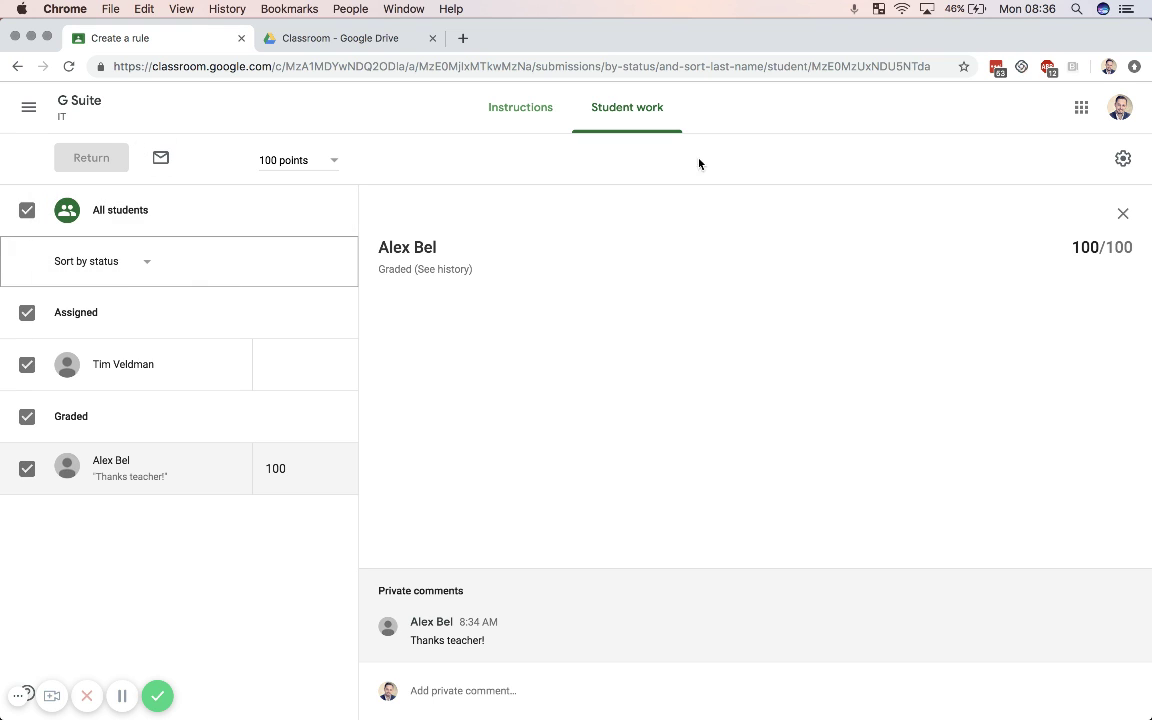
left_click(1123, 215)
left_click(1123, 158)
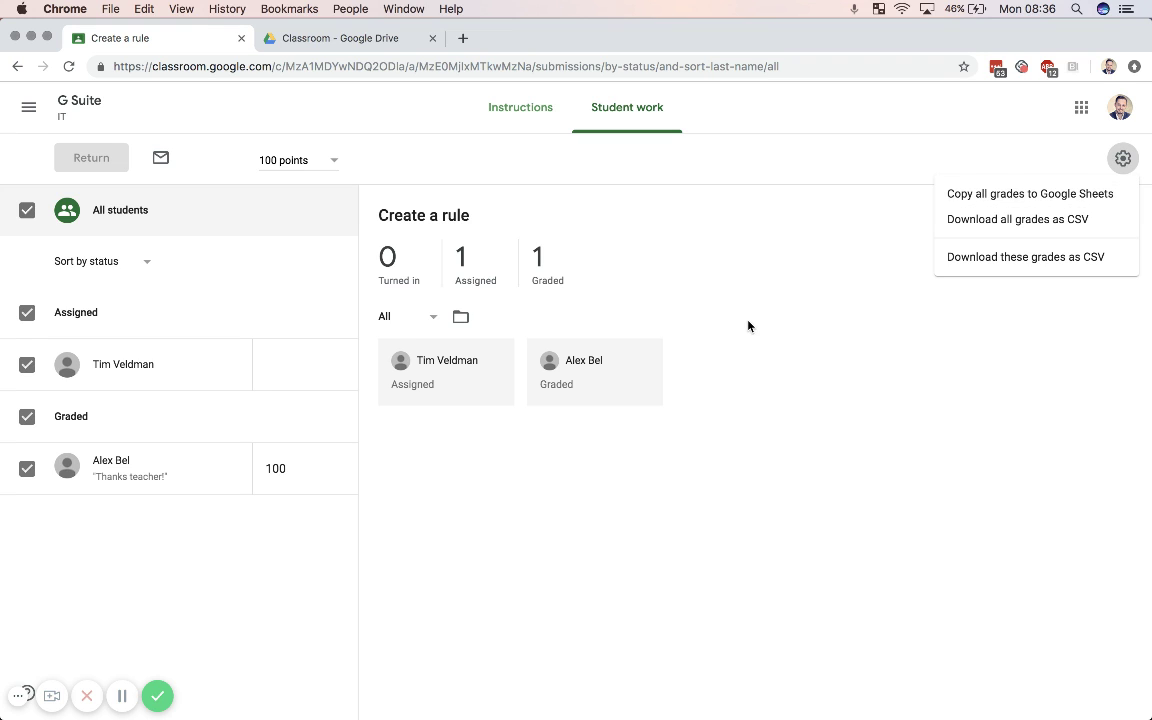
left_click(507, 115)
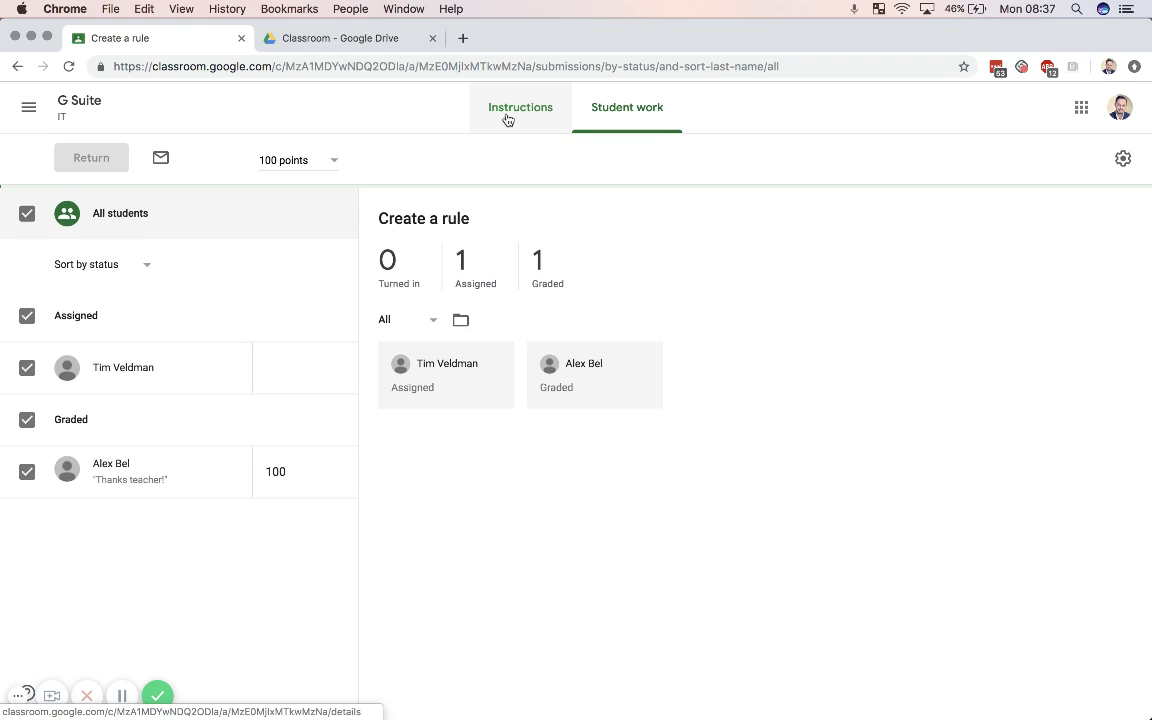
Step: Return to the class list and open the Software class's Classwork page
left_click(29, 107)
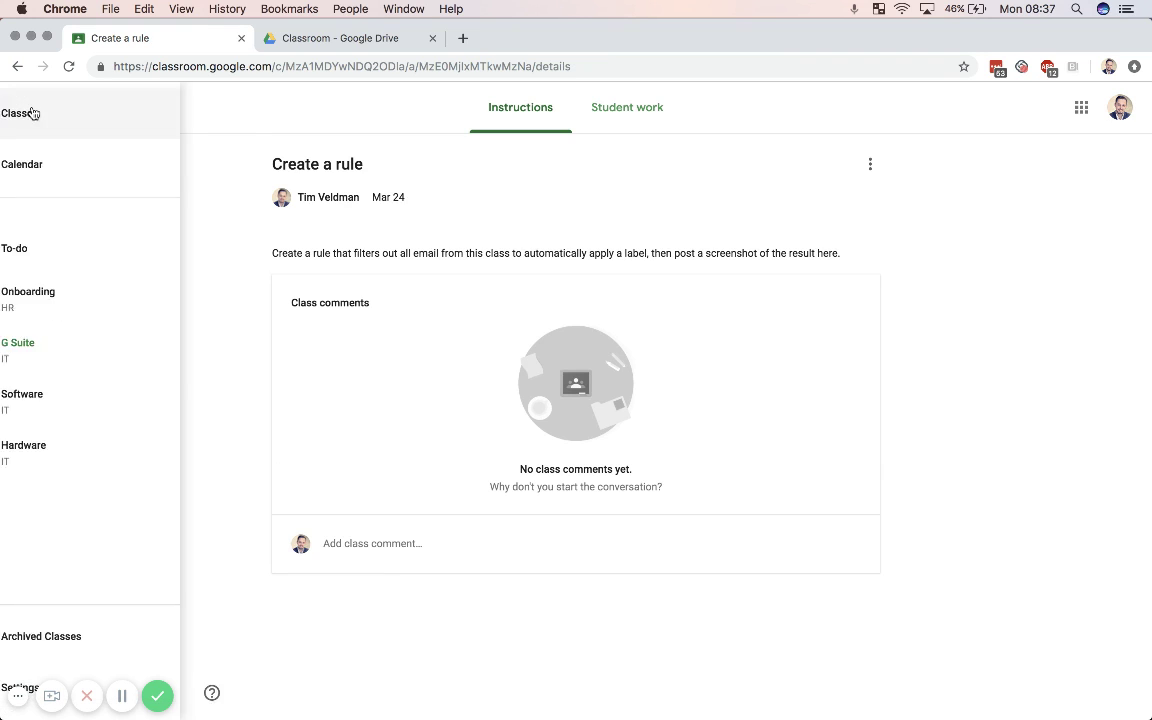
left_click(150, 131)
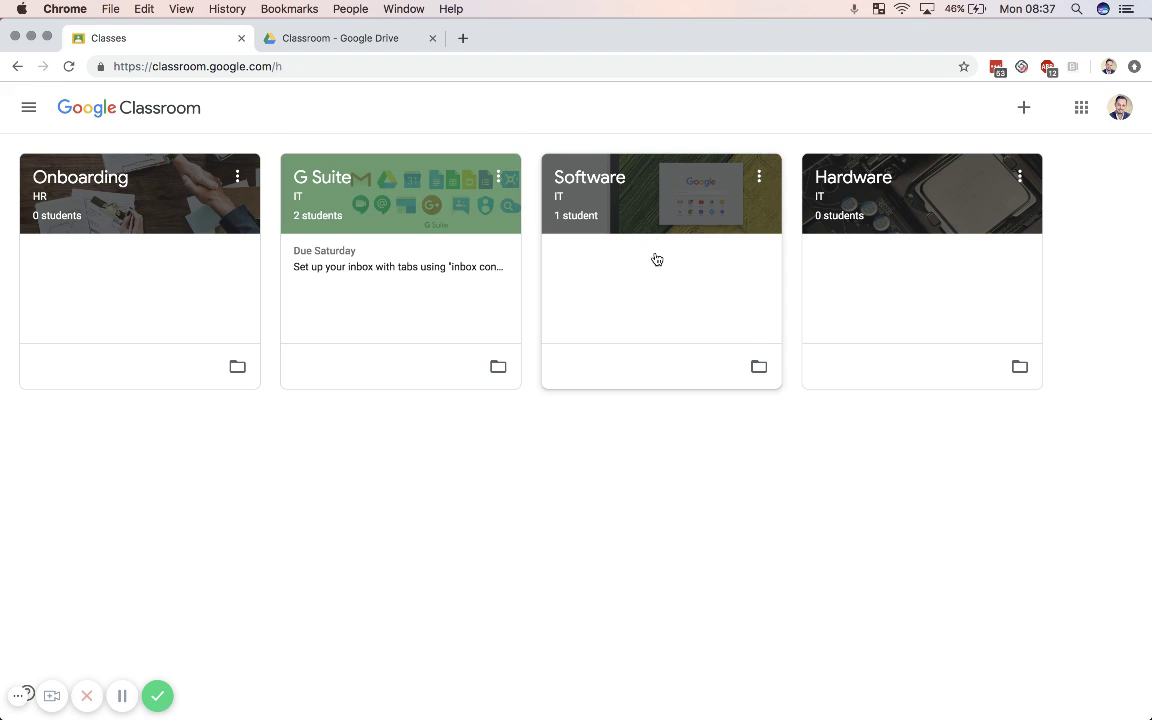
left_click(600, 178)
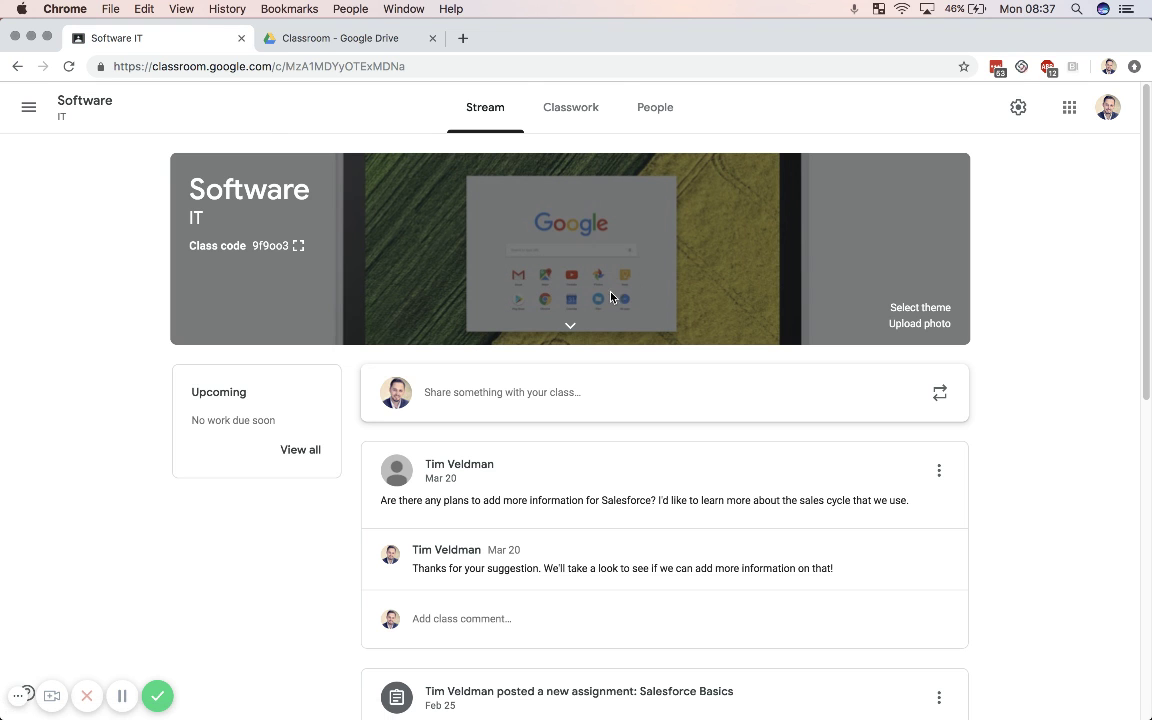
left_click(570, 108)
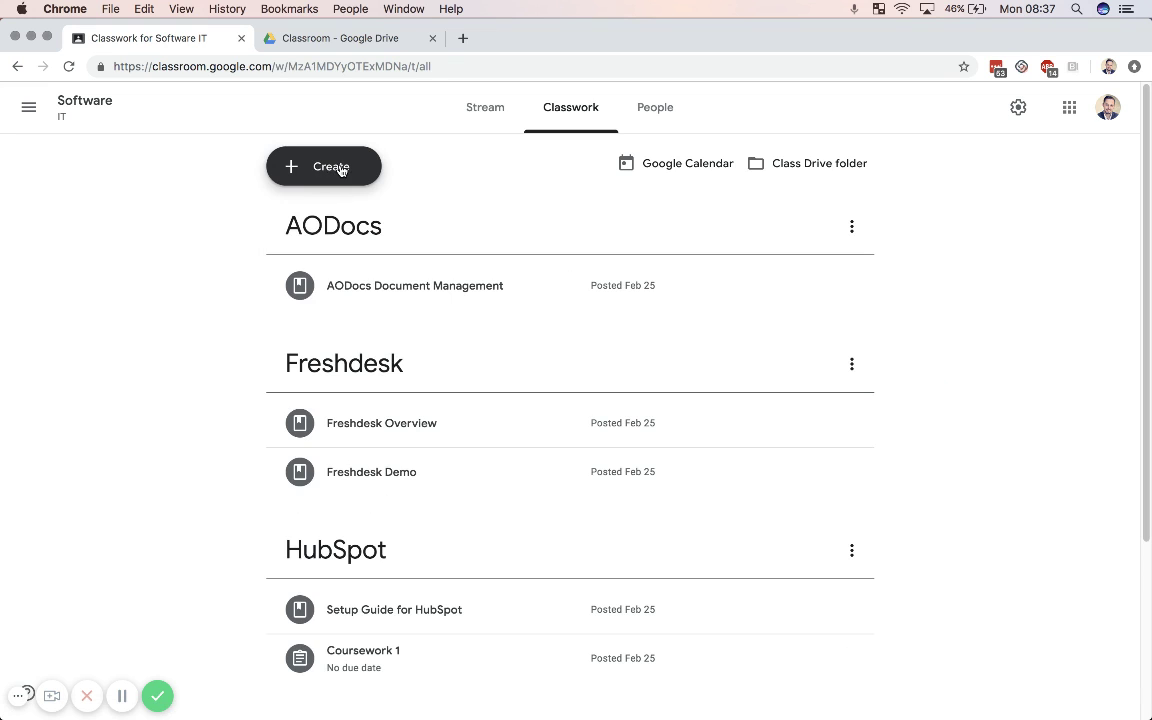
scroll(398, 411, "down", 5)
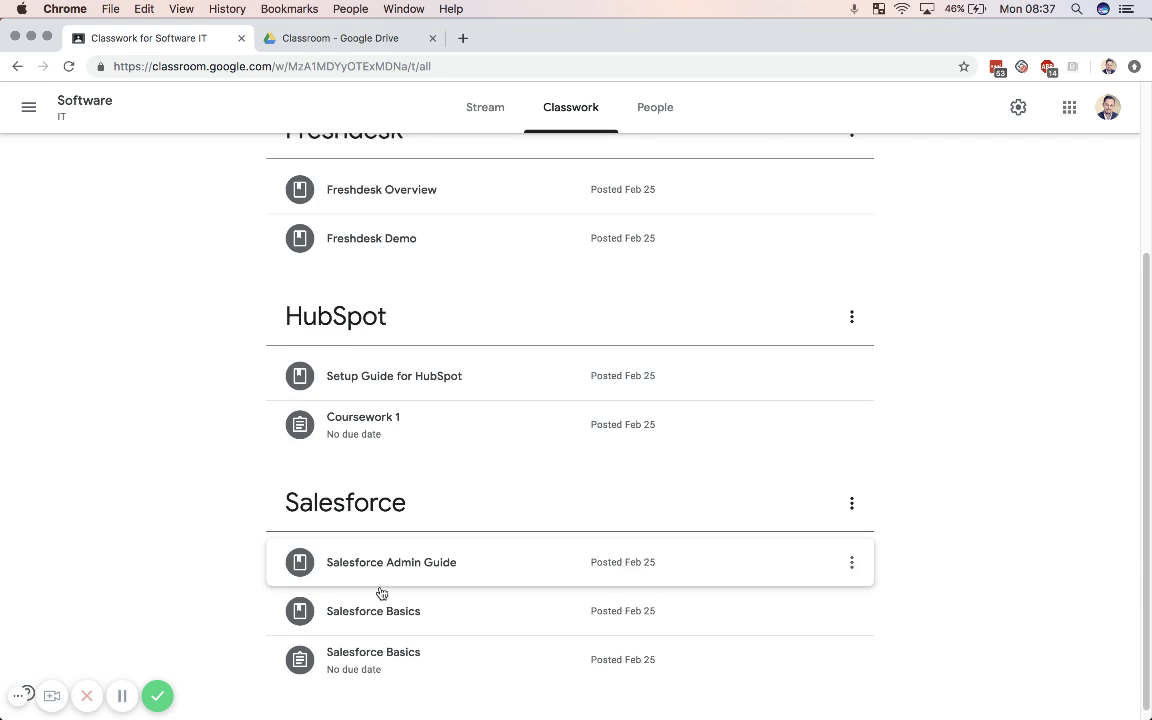
scroll(504, 563, "up", 5)
Step: Review the Create menu's post types and the AODocs topic options, reopening the Create menu
left_click(327, 169)
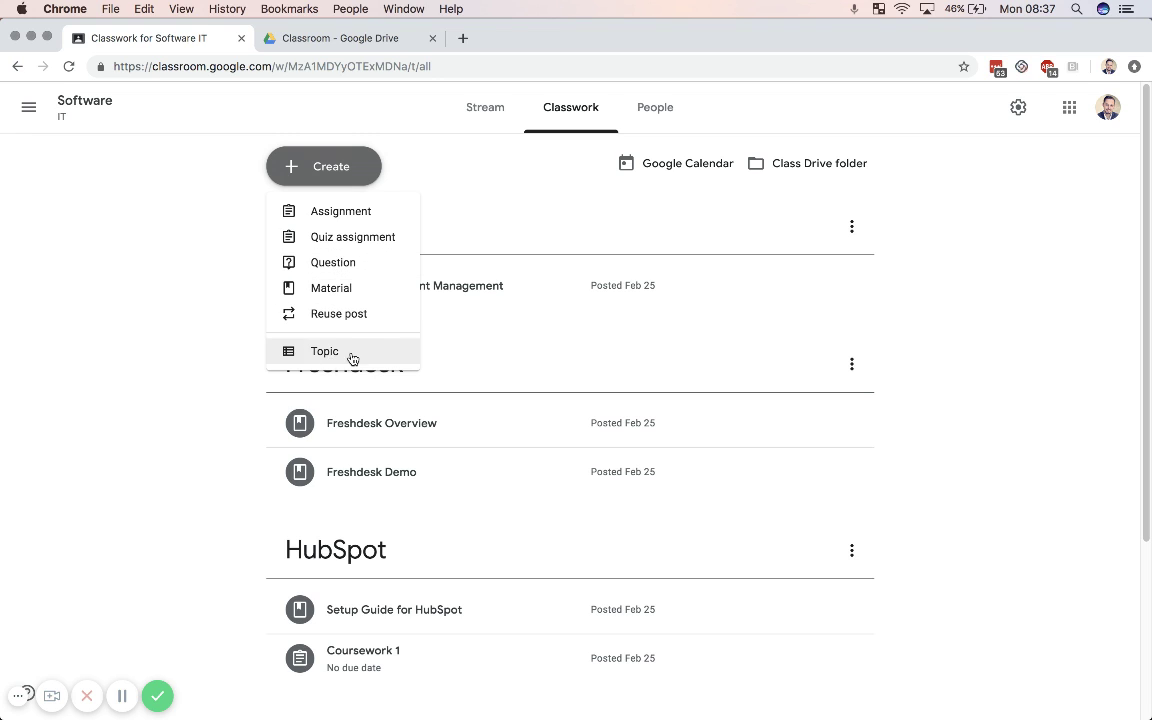
left_click(149, 357)
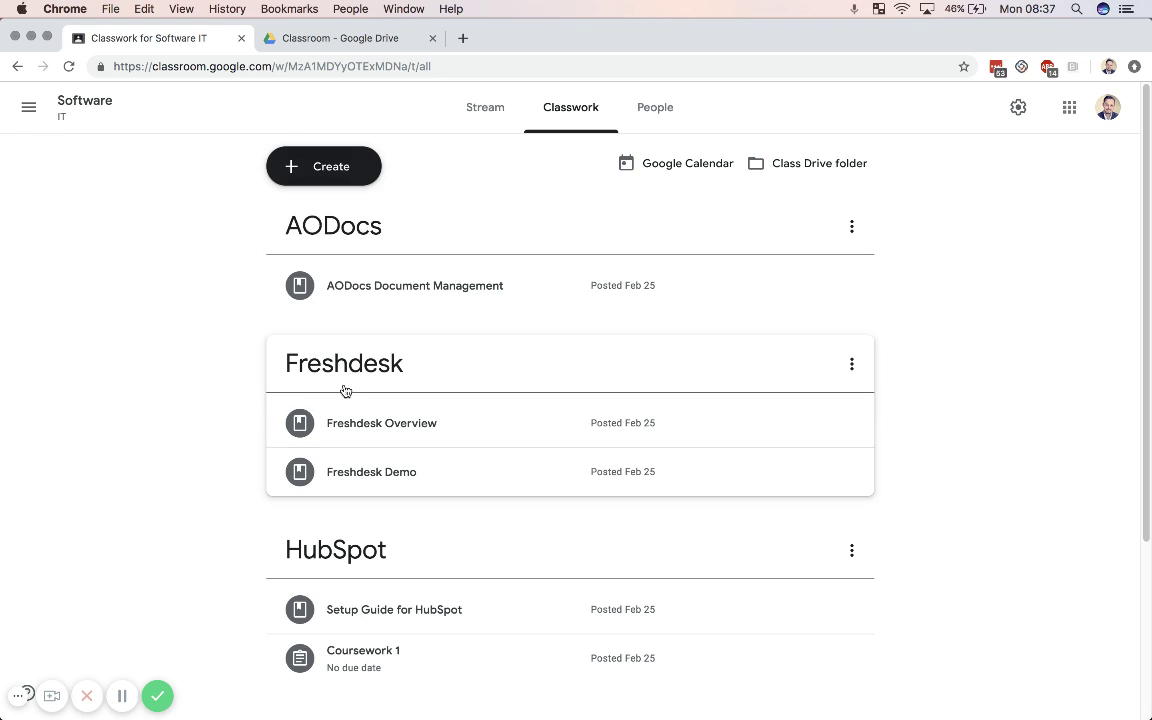
scroll(380, 560, "down", 3)
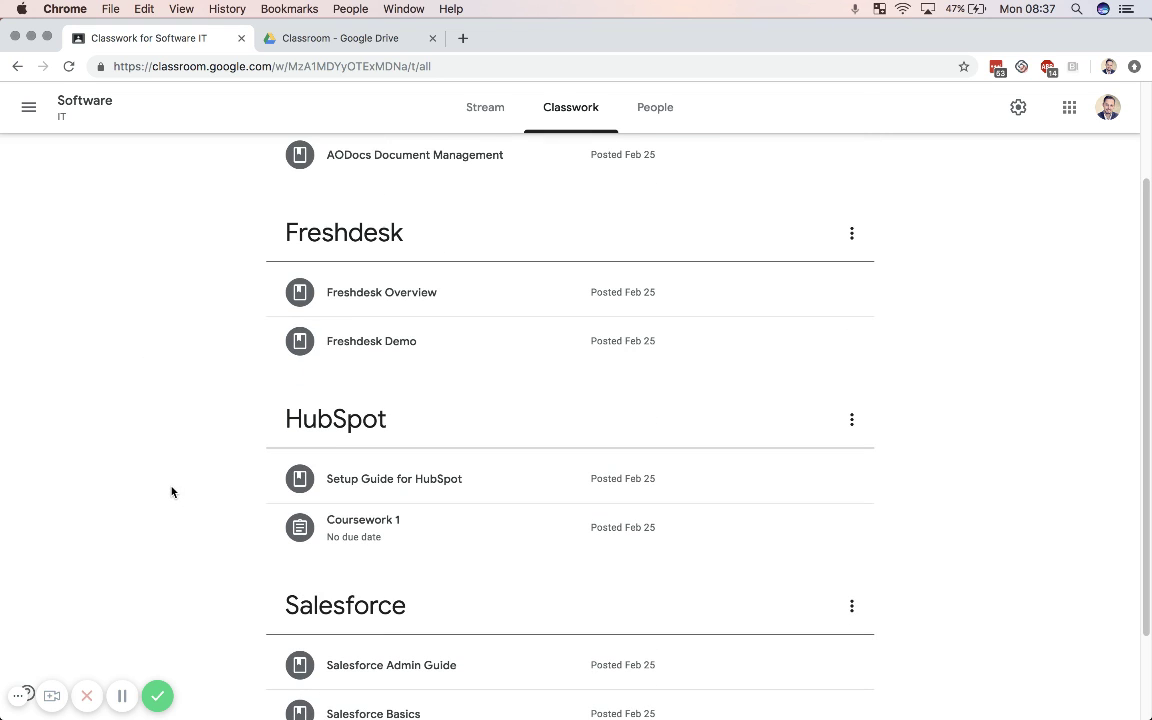
scroll(171, 491, "up", 3)
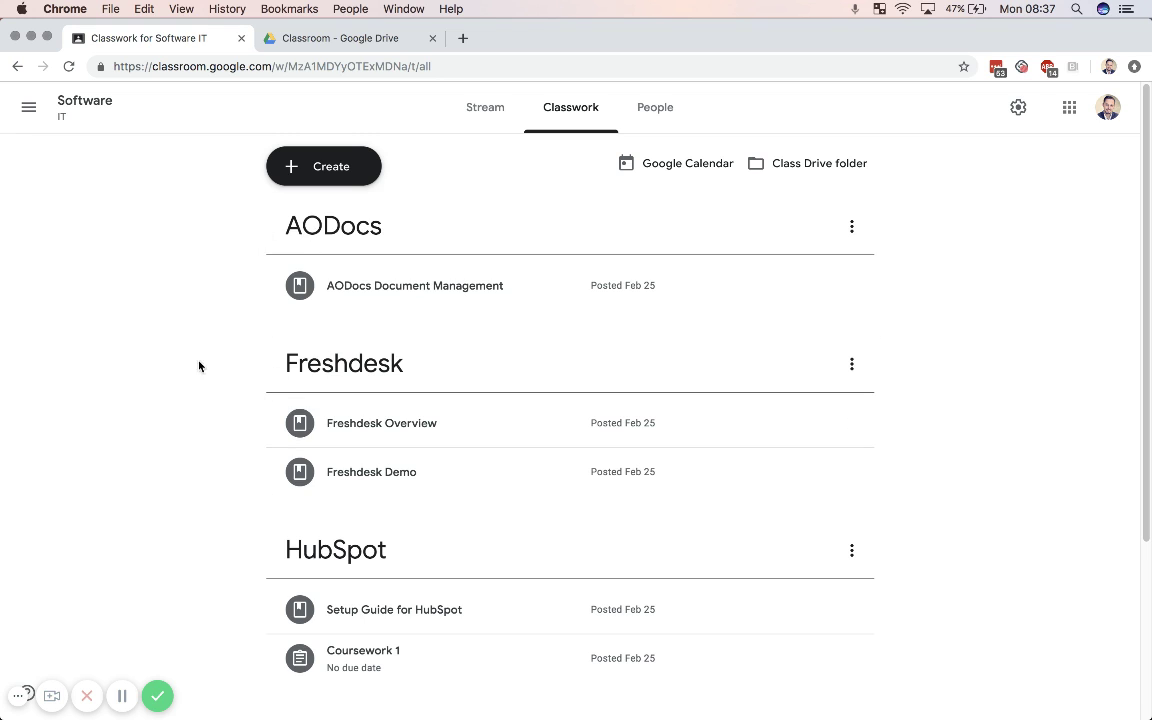
left_click(851, 226)
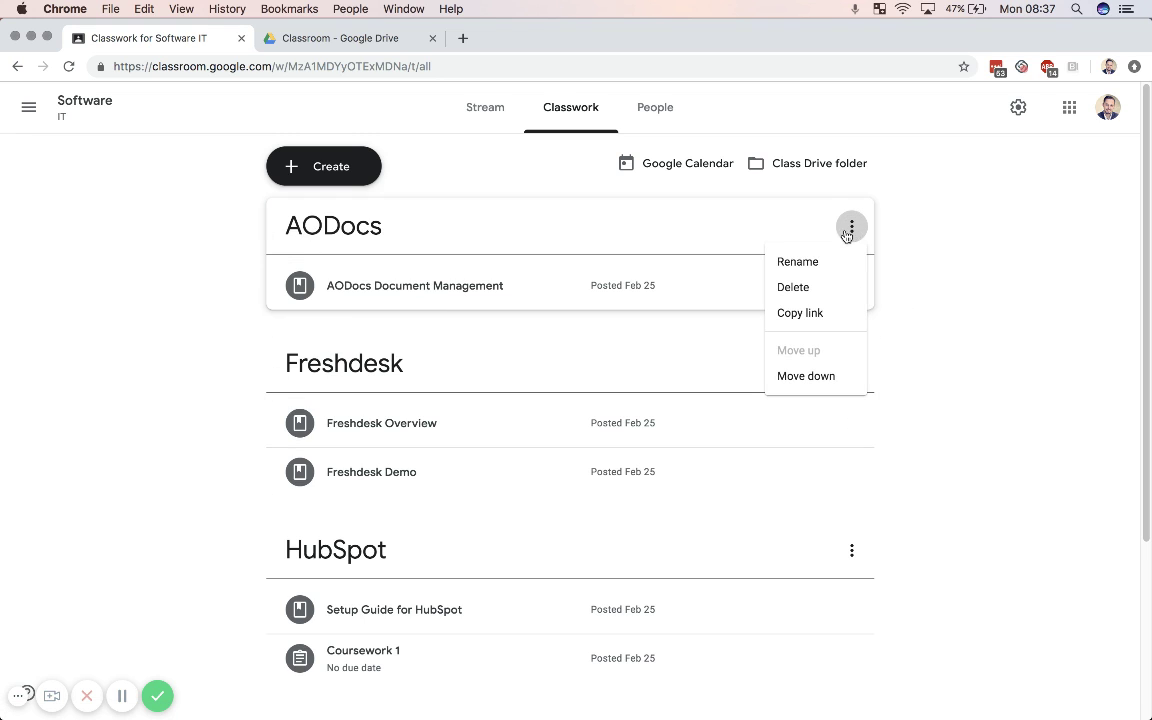
left_click(208, 290)
left_click(327, 166)
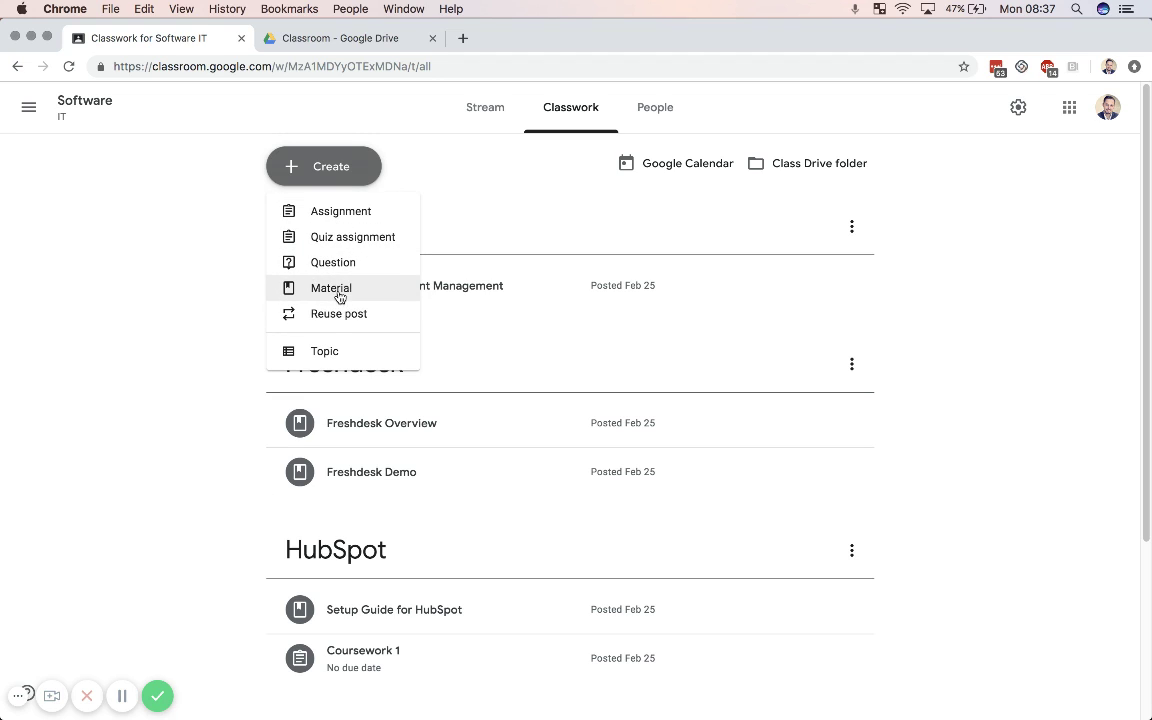
Step: Start a new assignment and review its class and student recipient lists
left_click(330, 211)
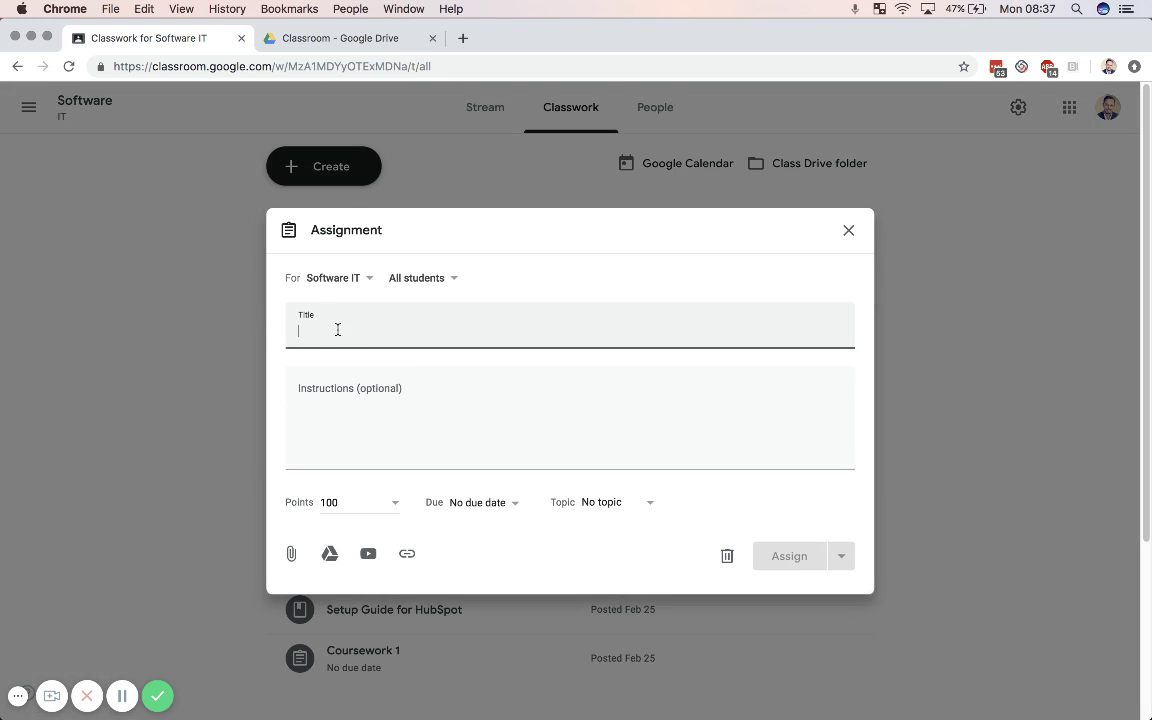
left_click(342, 279)
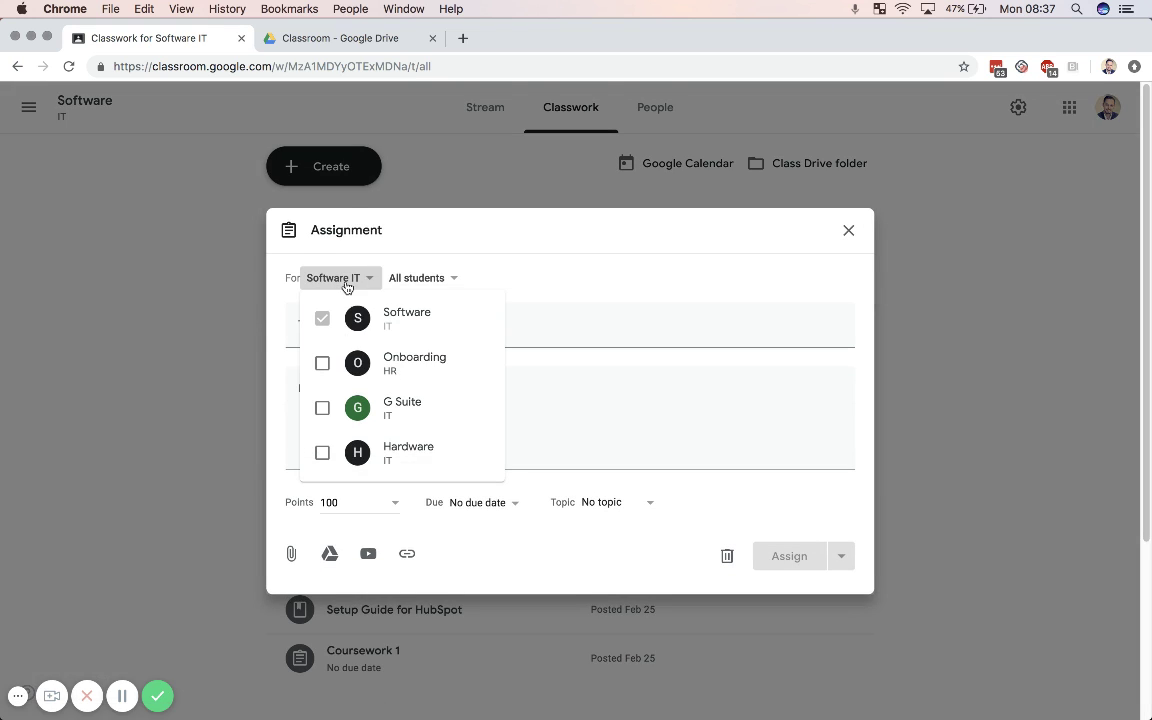
left_click(320, 258)
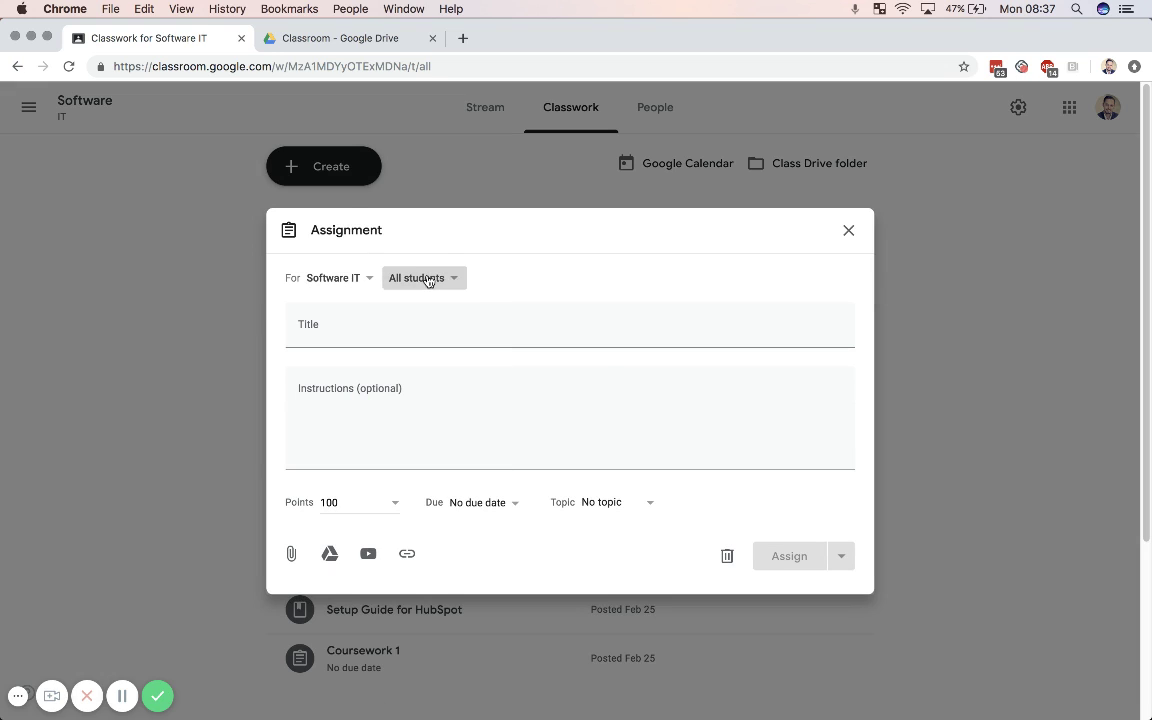
left_click(428, 279)
left_click(435, 279)
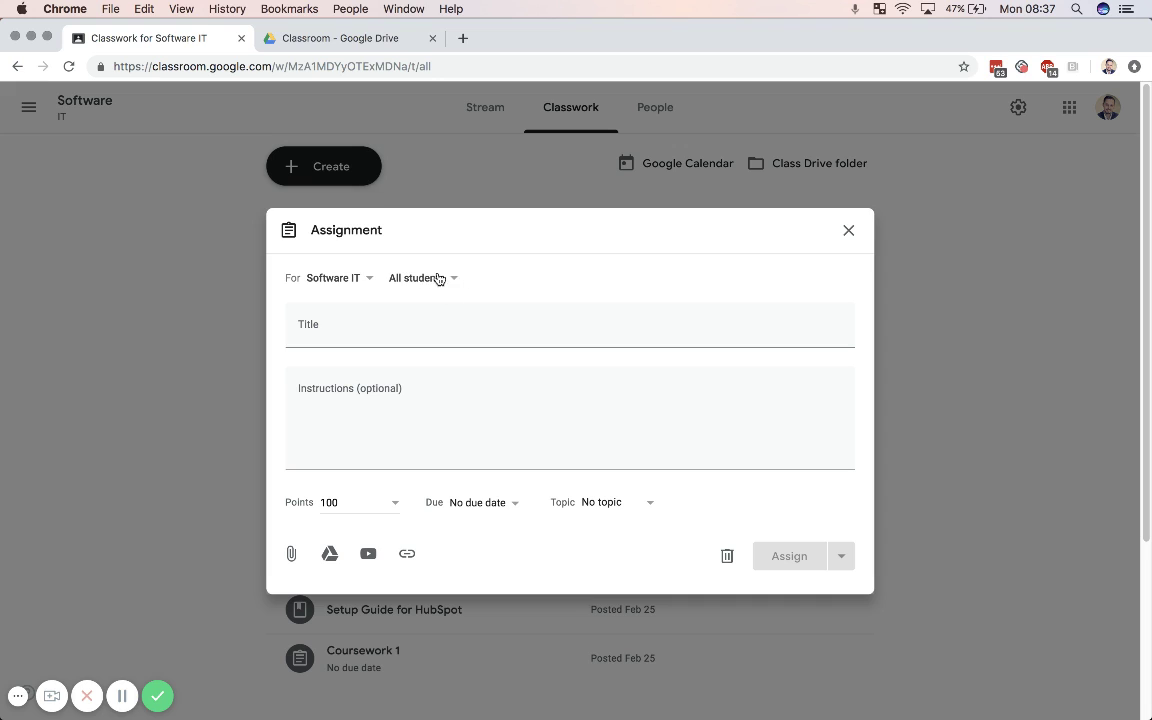
left_click(437, 279)
left_click(437, 279)
Step: Inspect the Points, Due and Topic options, leaving them unset, then discard the draft
left_click(395, 505)
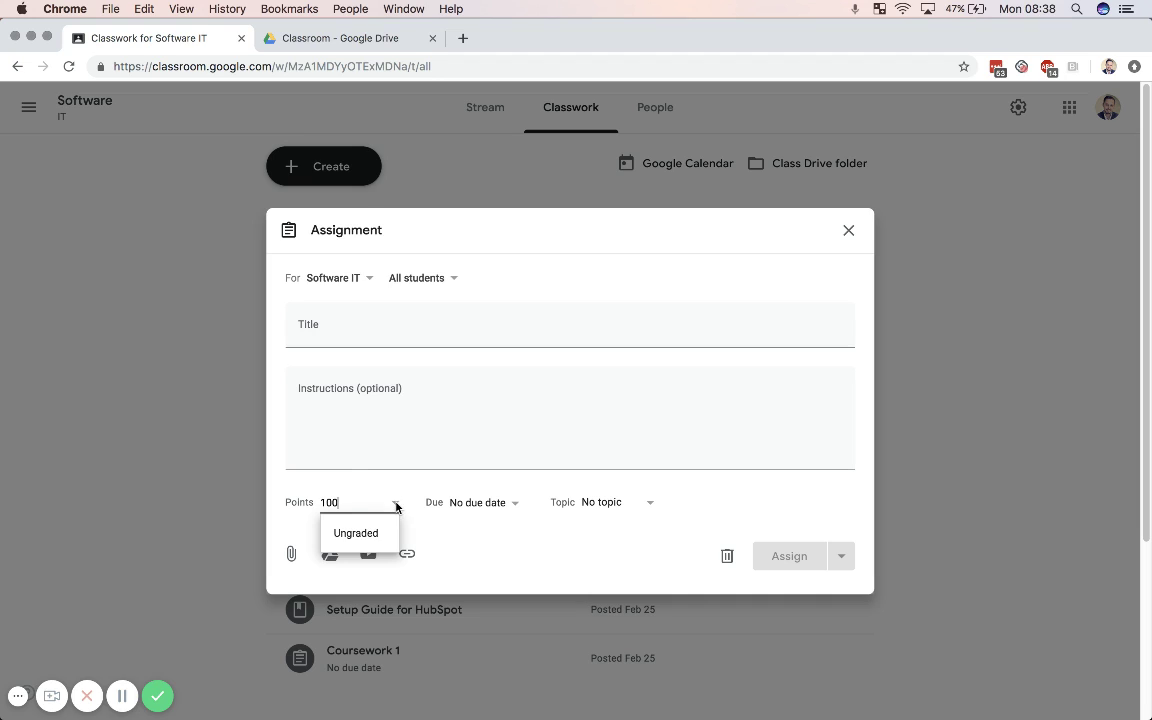
left_click(393, 502)
left_click(515, 503)
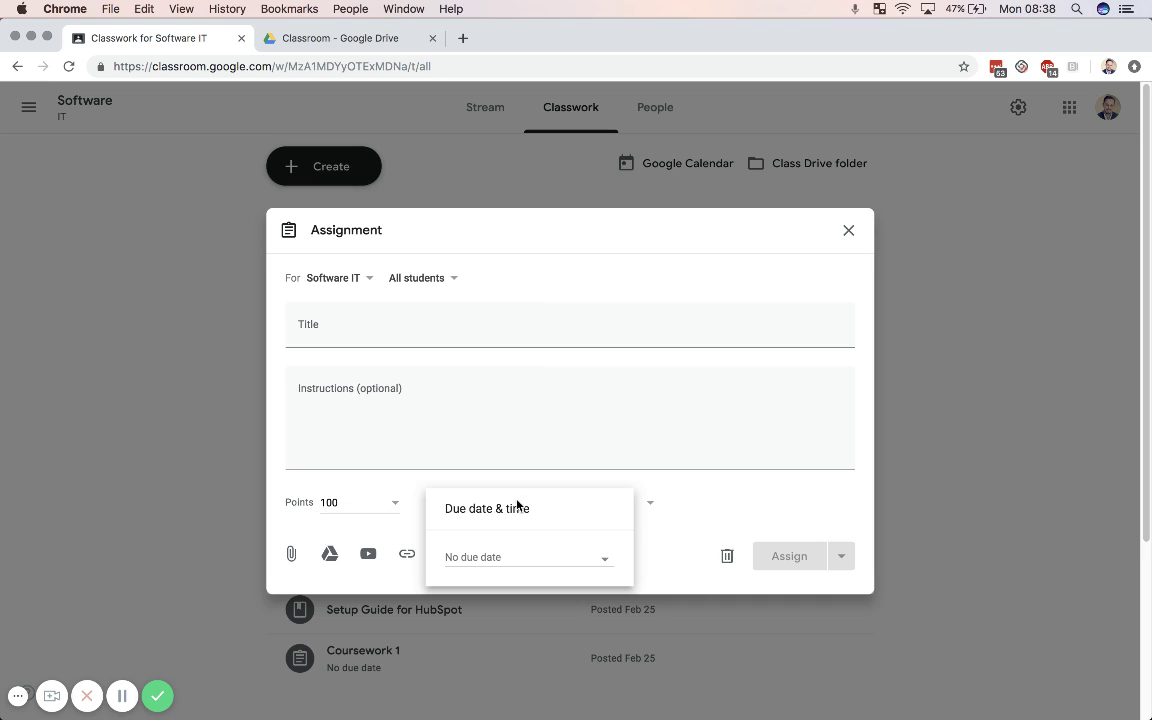
left_click(700, 507)
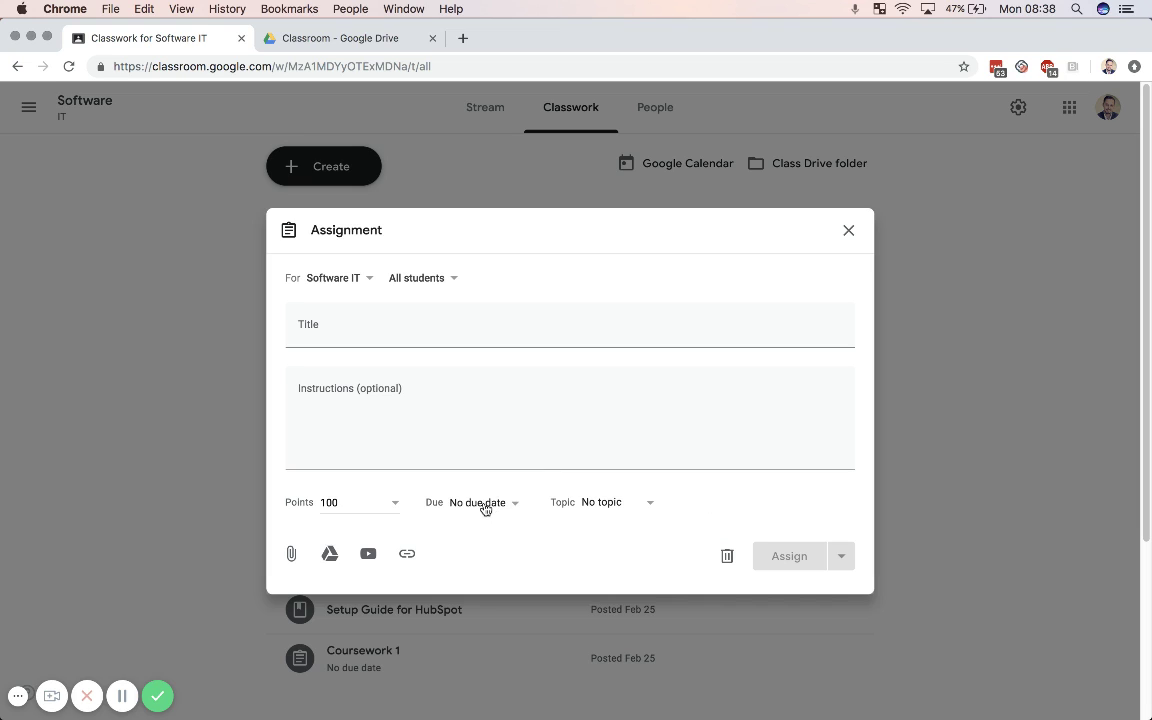
left_click(617, 503)
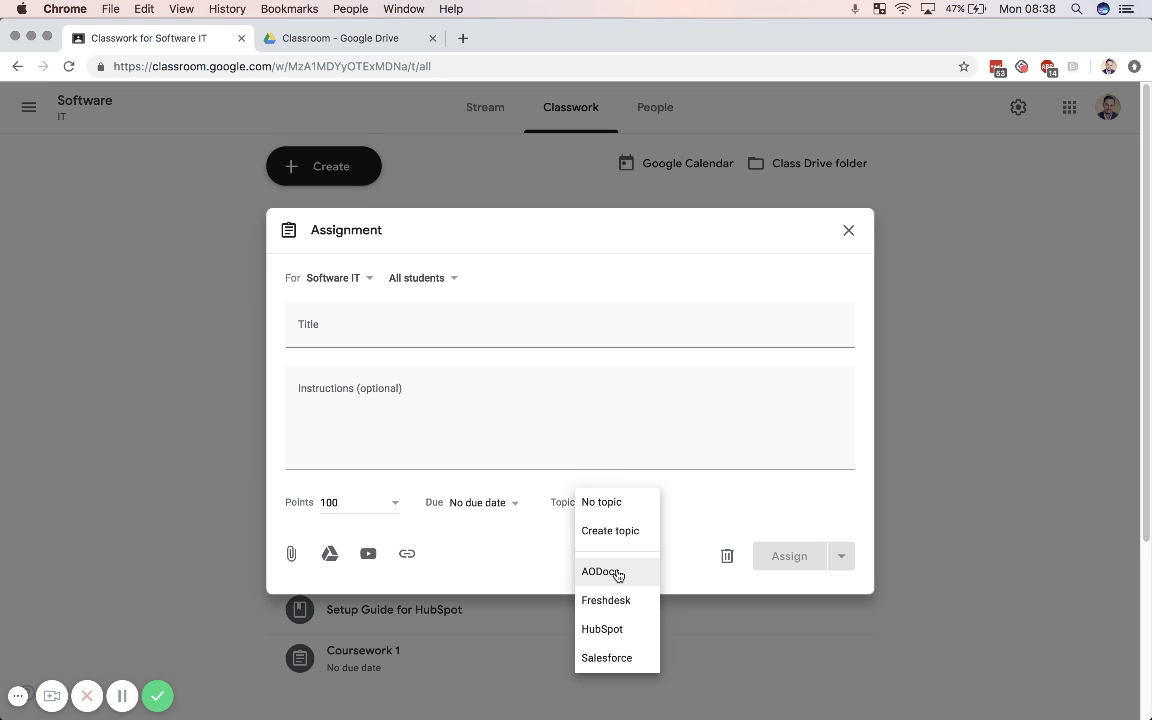
left_click(684, 496)
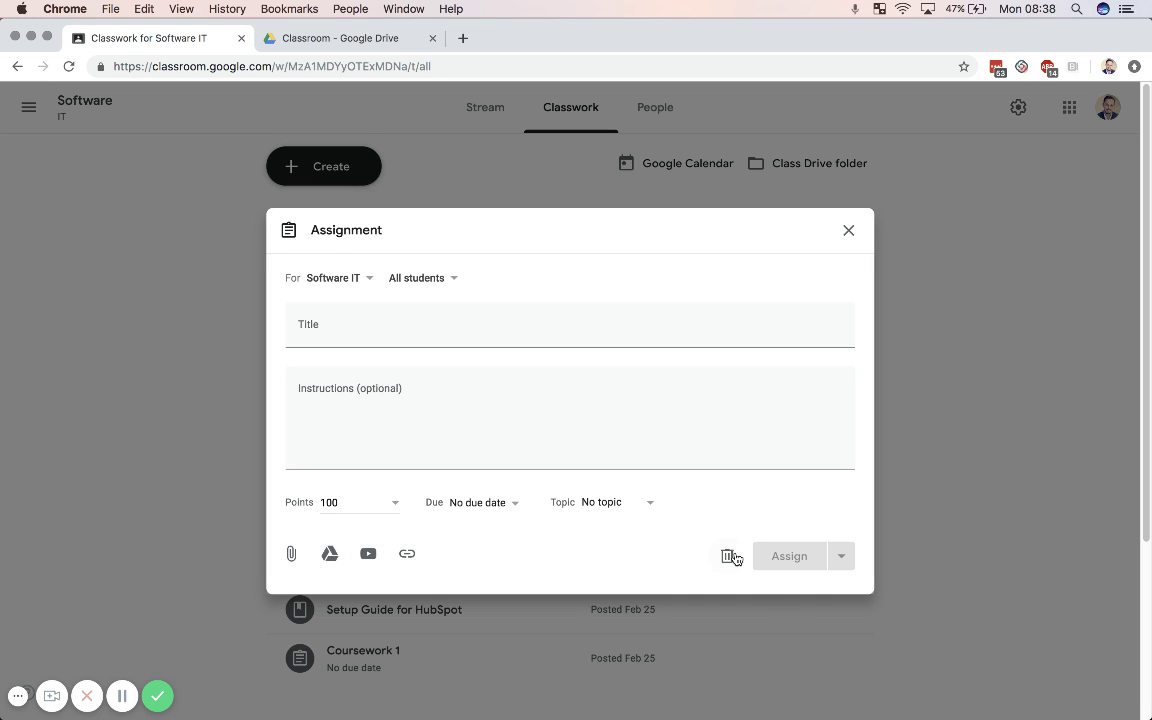
left_click(848, 230)
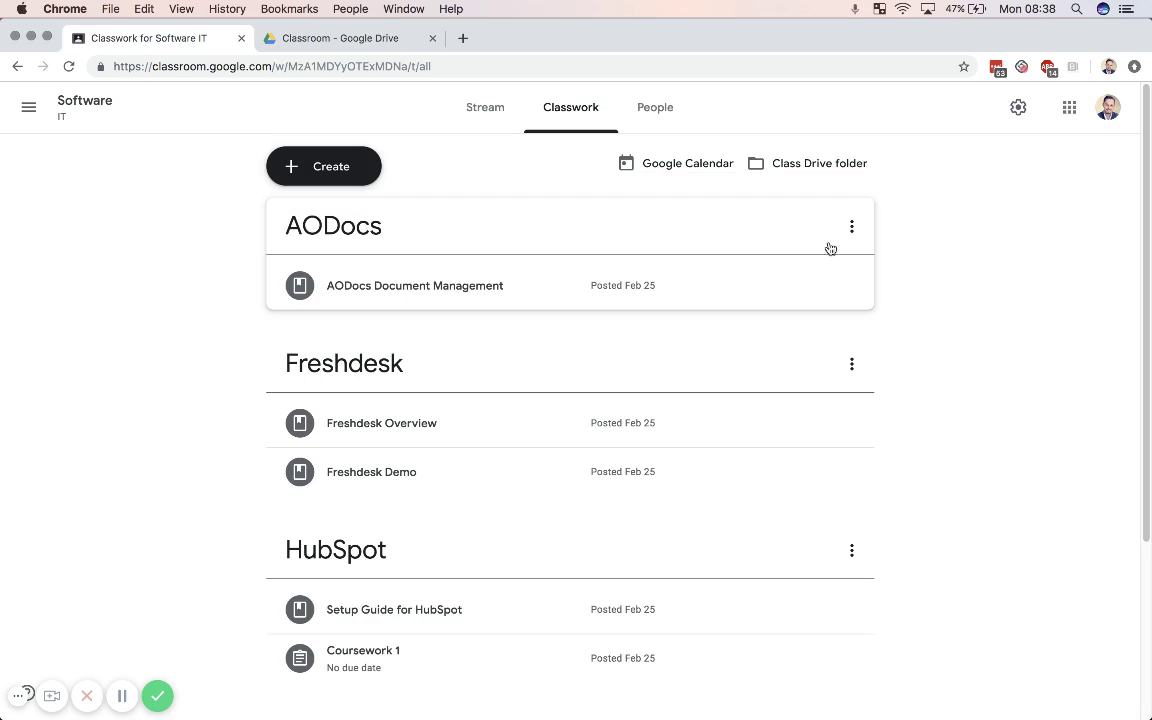
Step: Open the G Suite IT class folder in Google Drive, then return to Classroom
left_click(368, 41)
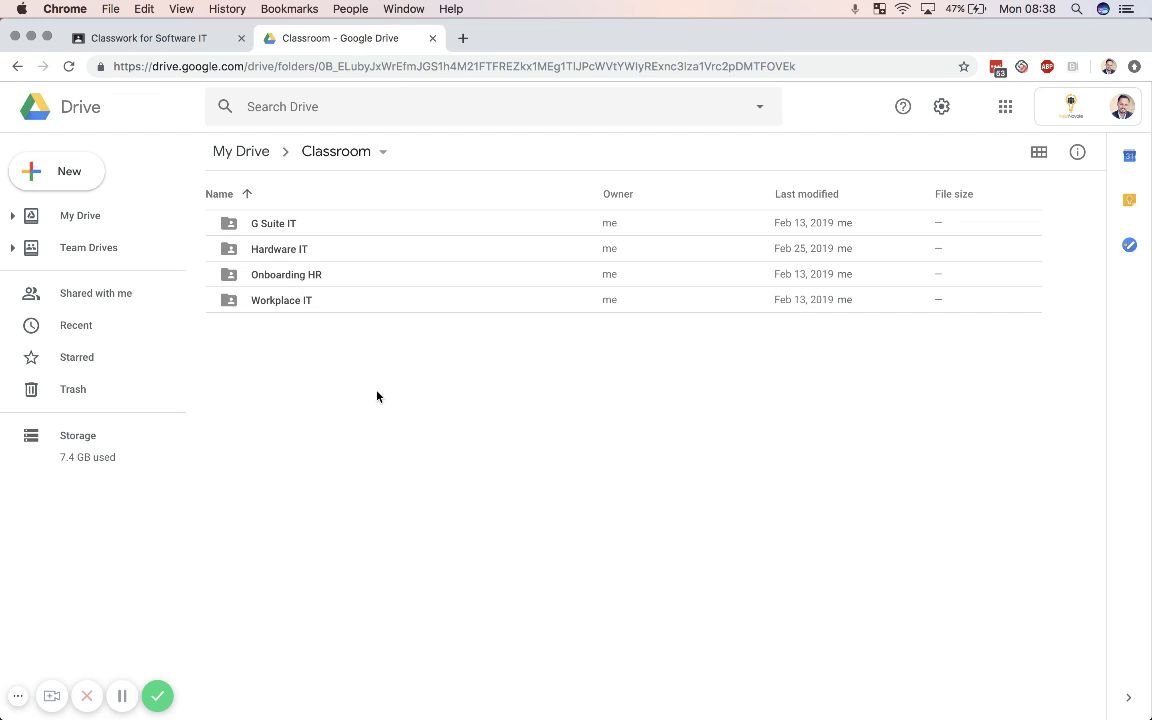
double_click(268, 224)
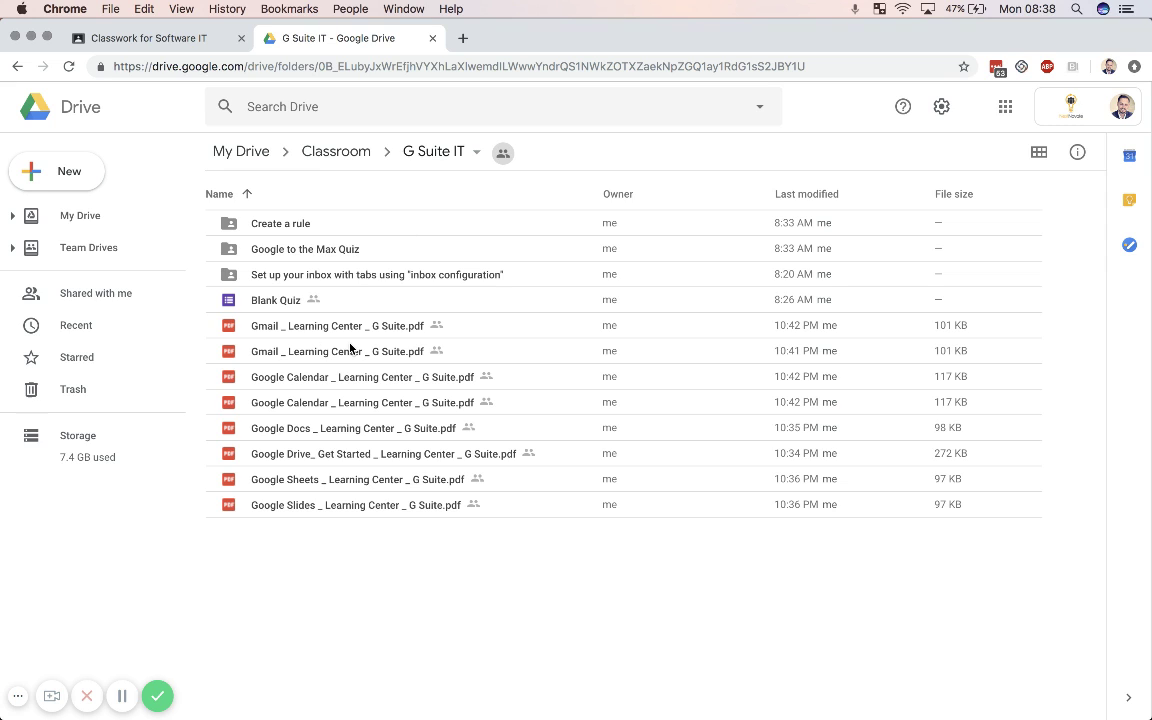
left_click(177, 40)
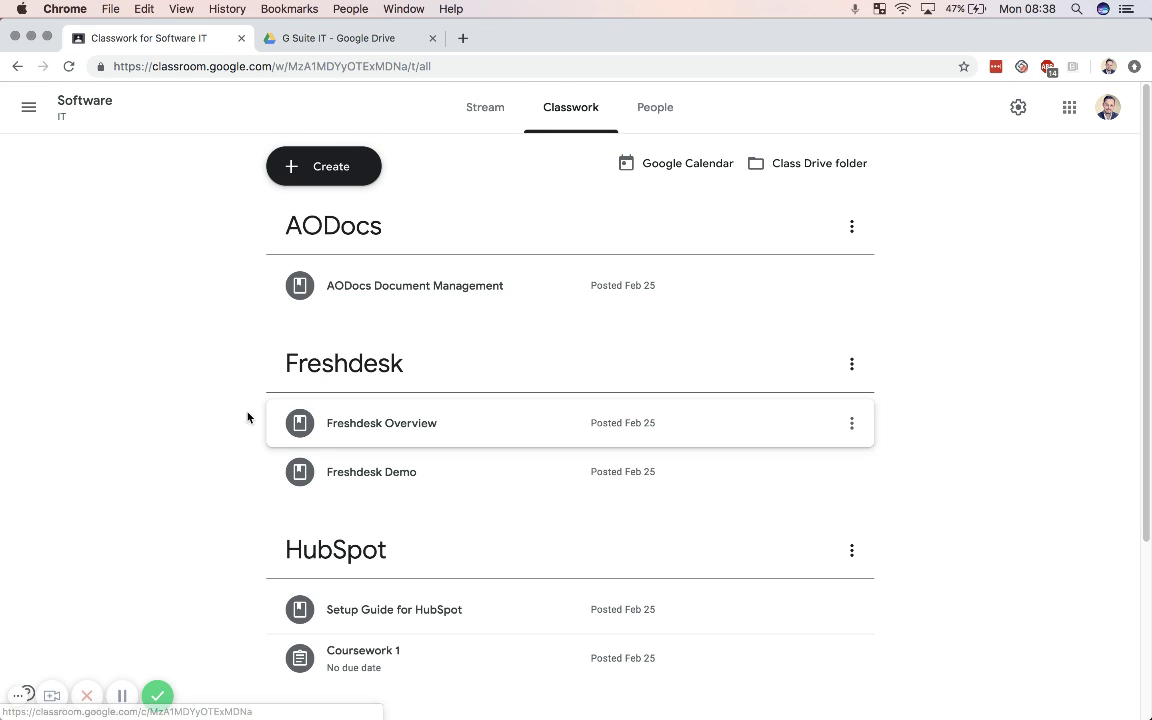
Step: Look over the Software class's Classwork, People and Stream pages, then open the class navigation
scroll(248, 411, "down", 5)
scroll(248, 411, "up", 5)
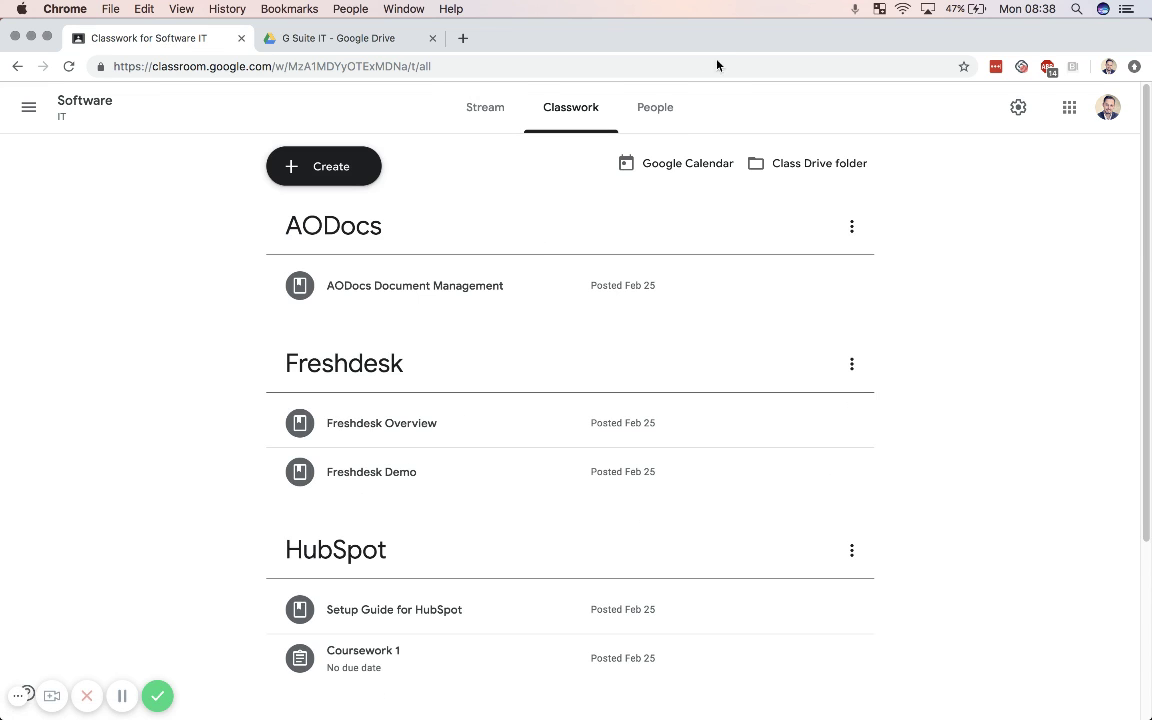
left_click(656, 106)
left_click(503, 108)
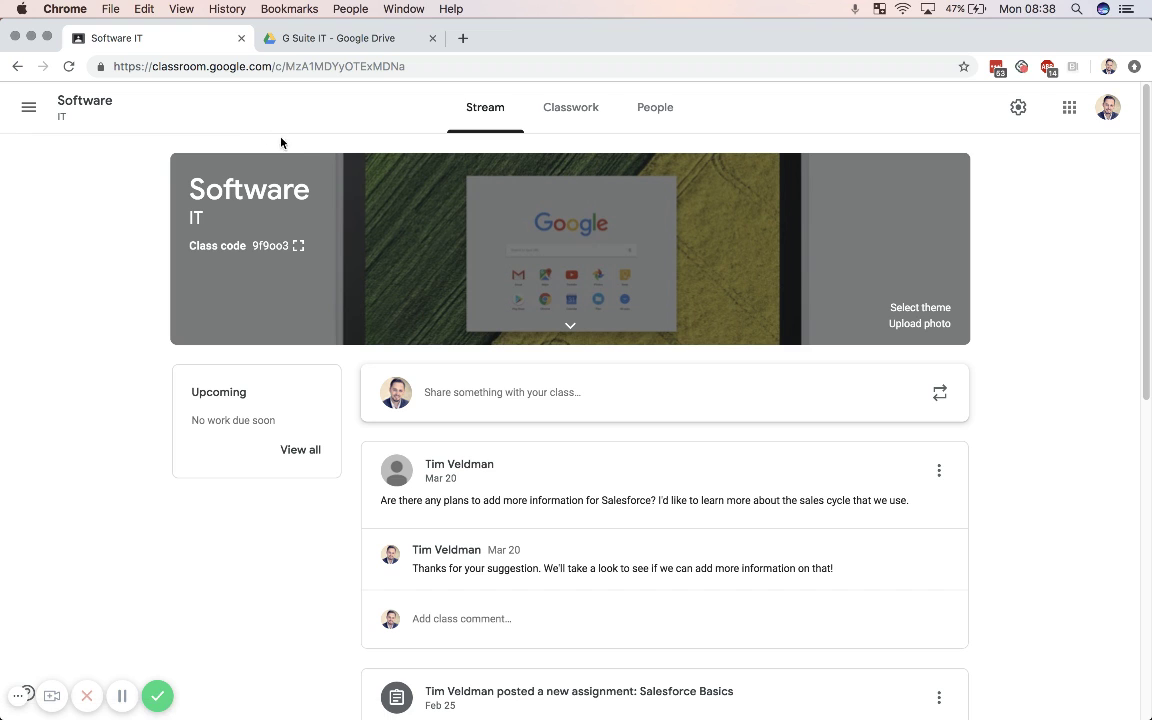
left_click(22, 108)
left_click(108, 113)
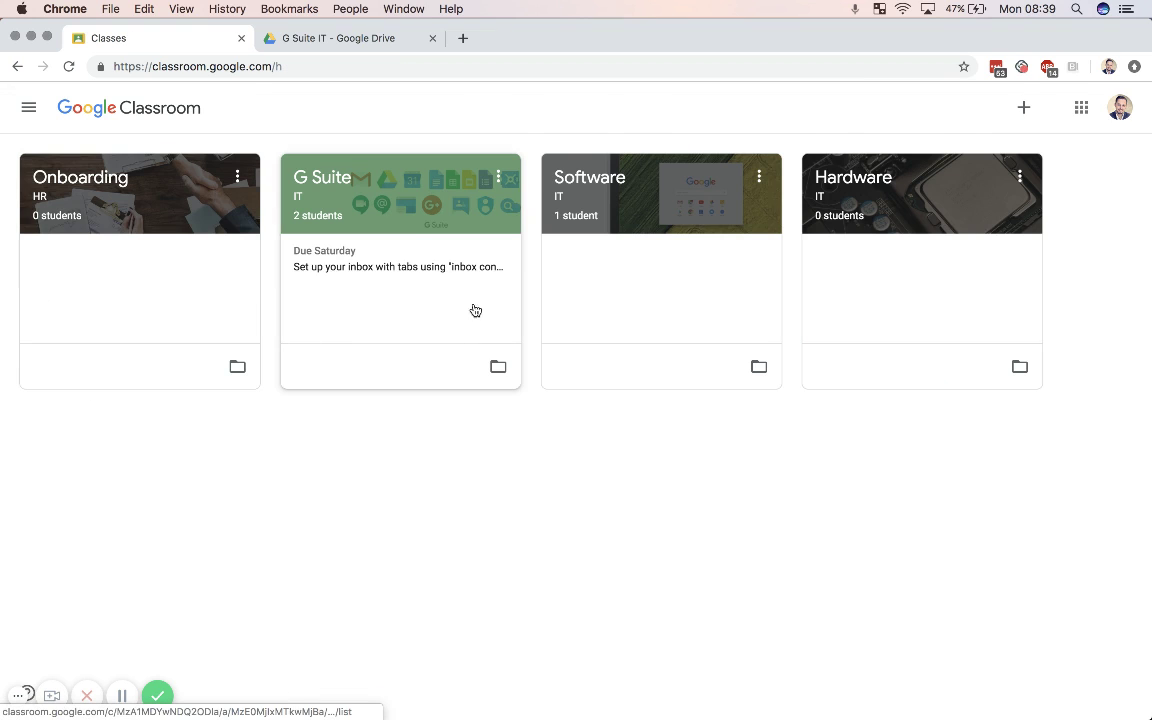